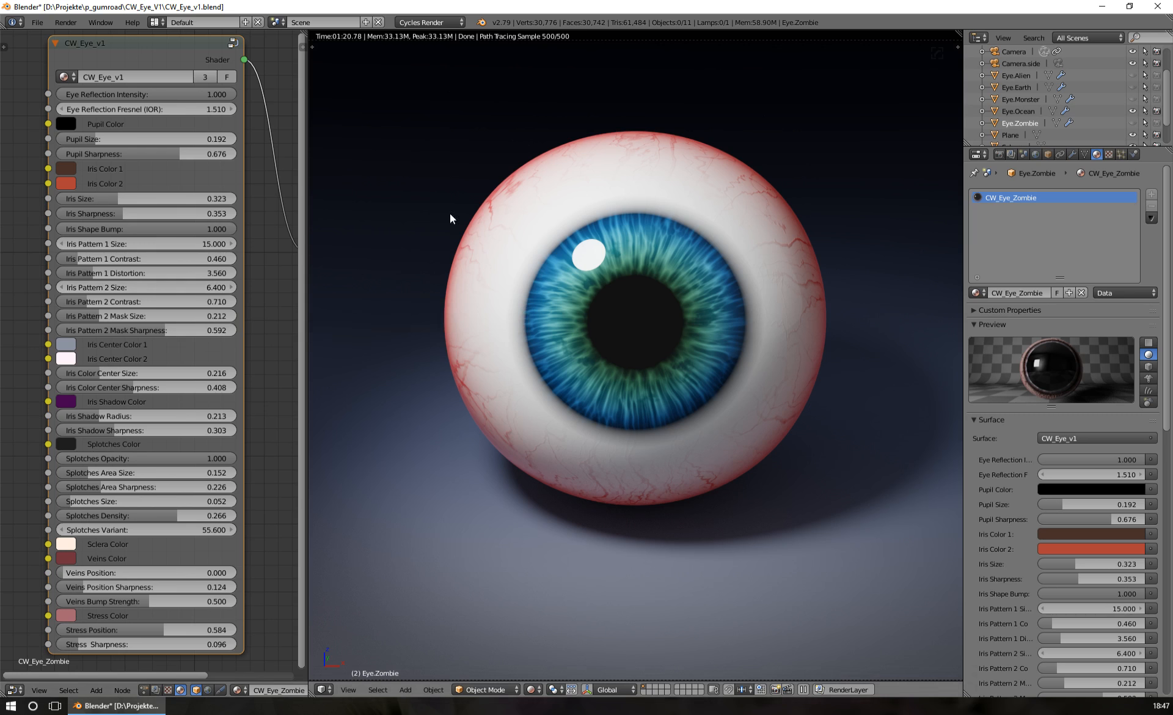
Enlarge the outliner so all the eye objects are listed, and select Eye.Ocean to load its material
{"action": "middle_click_drag", "start_coordinate": [612, 289], "coordinate": [679, 299]}
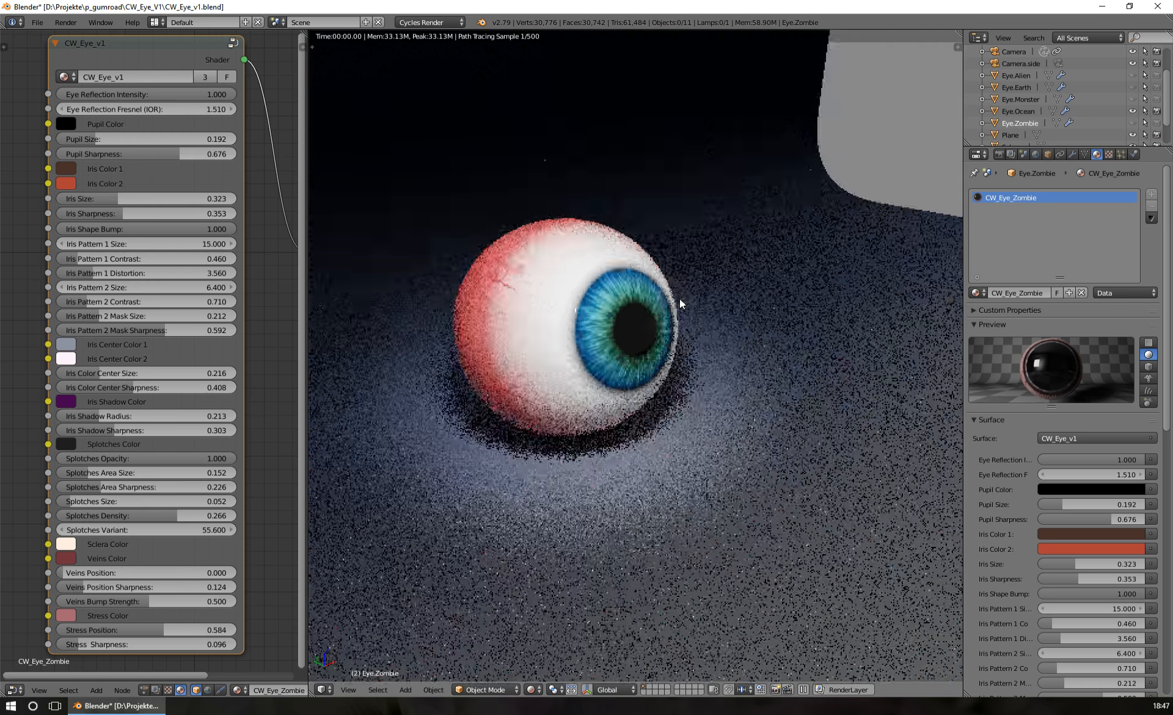
{"action": "key", "text": "KP_0"}
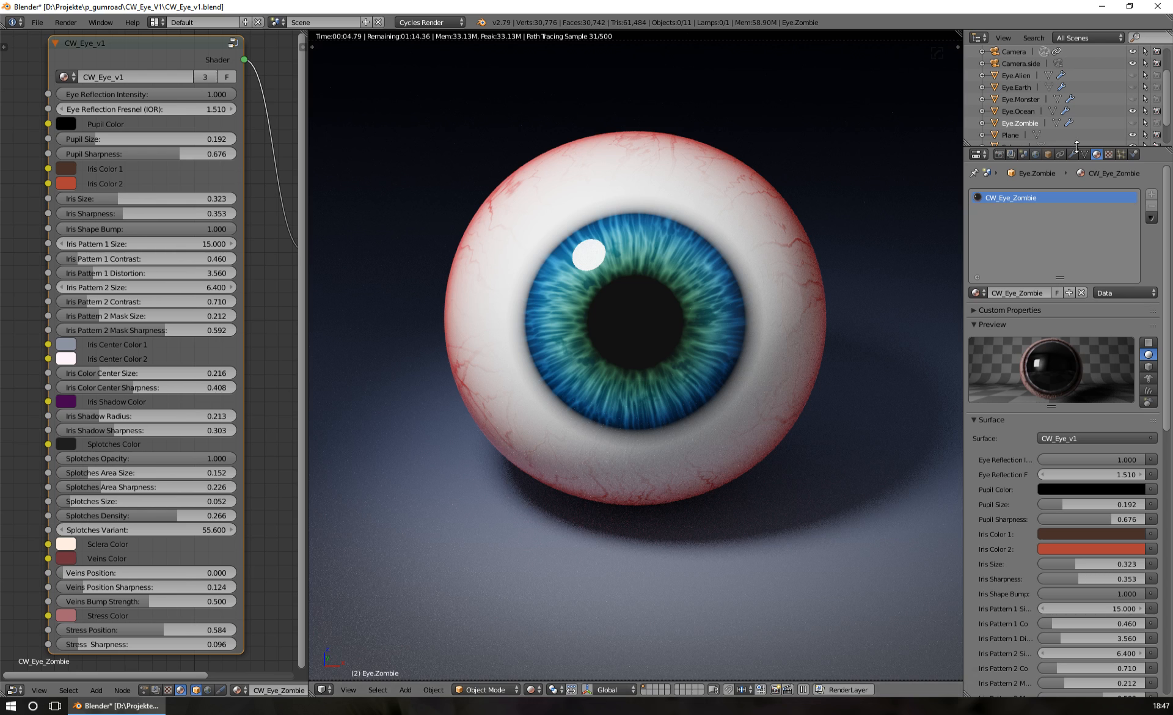
{"action": "left_click_drag", "start_coordinate": [1076, 152], "coordinate": [1076, 214]}
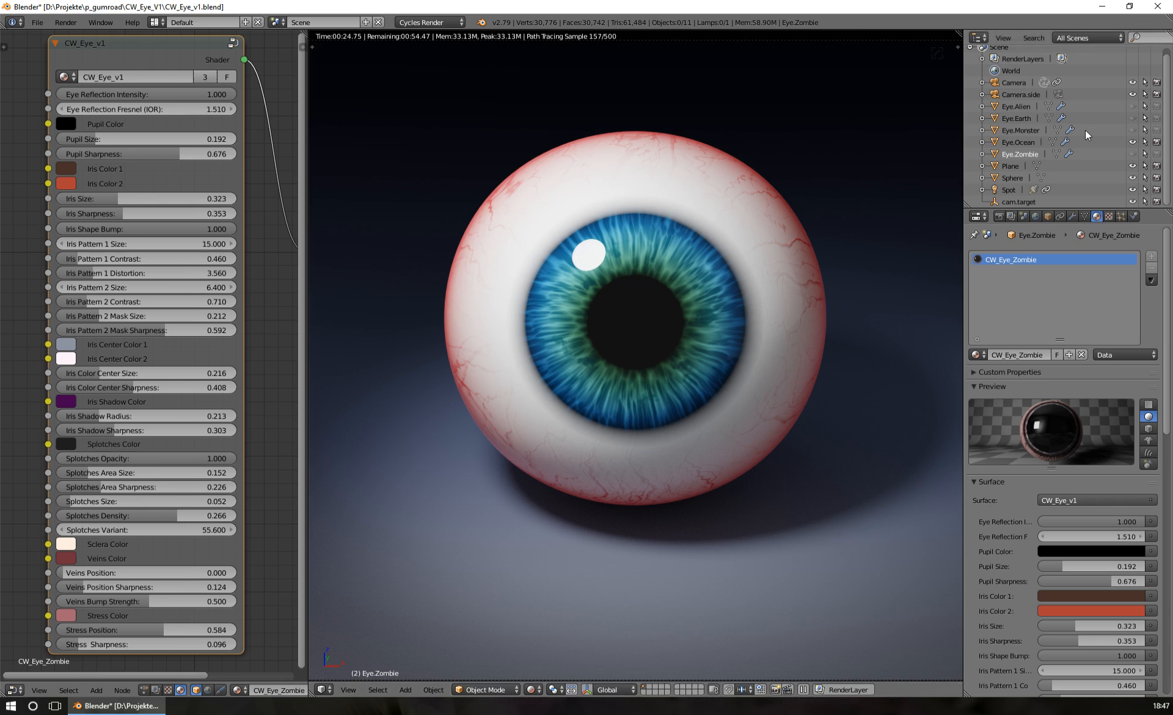
{"action": "left_click", "coordinate": [1013, 143]}
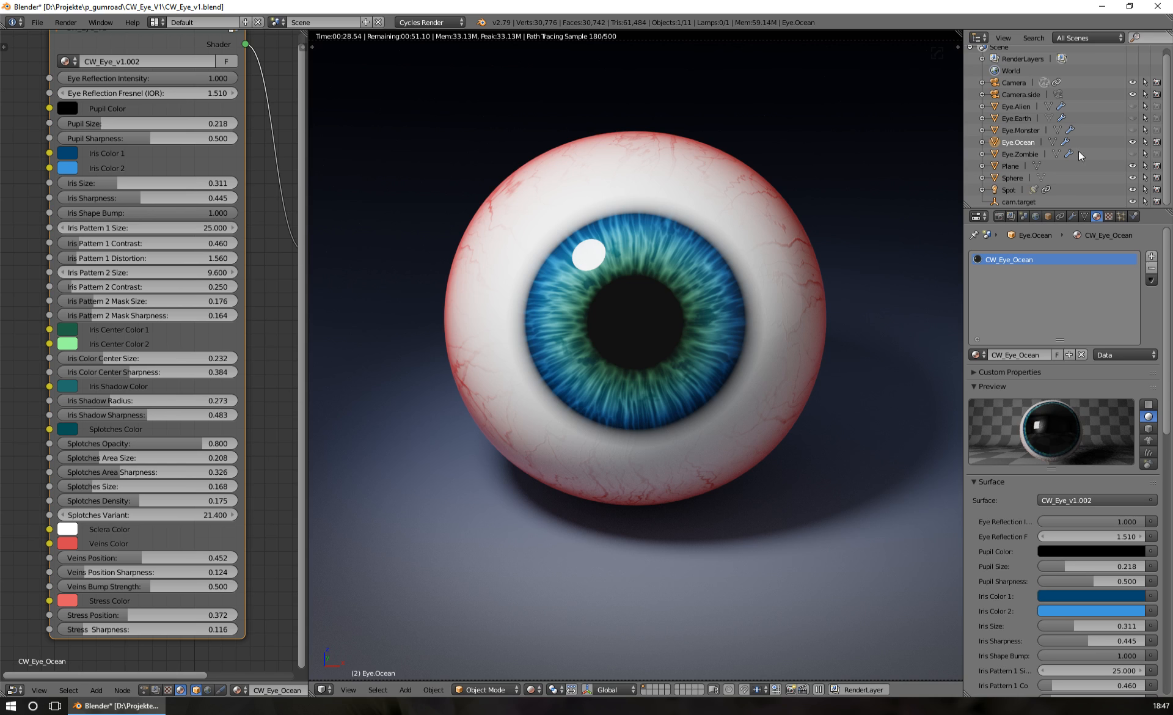
Hide Eye.Ocean and preview Eye.Earth, Eye.Monster and Eye.Zombie one at a time in the rendered view
{"action": "left_click", "coordinate": [1132, 143]}
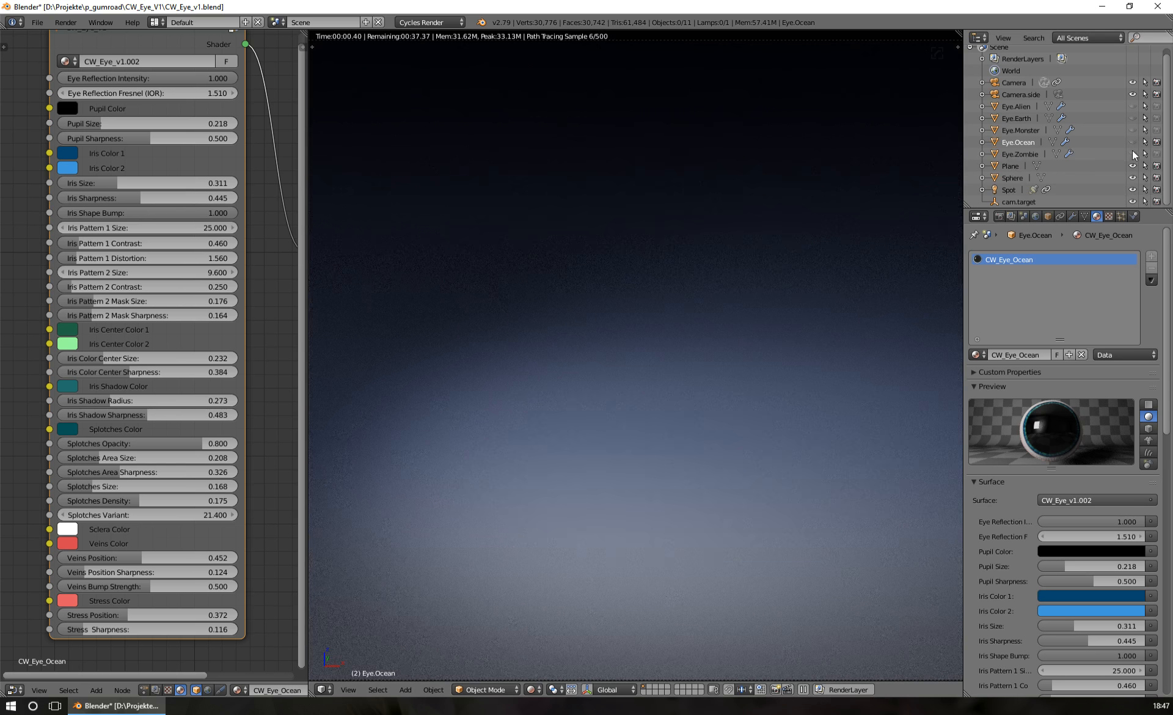
{"action": "left_click", "coordinate": [1132, 118]}
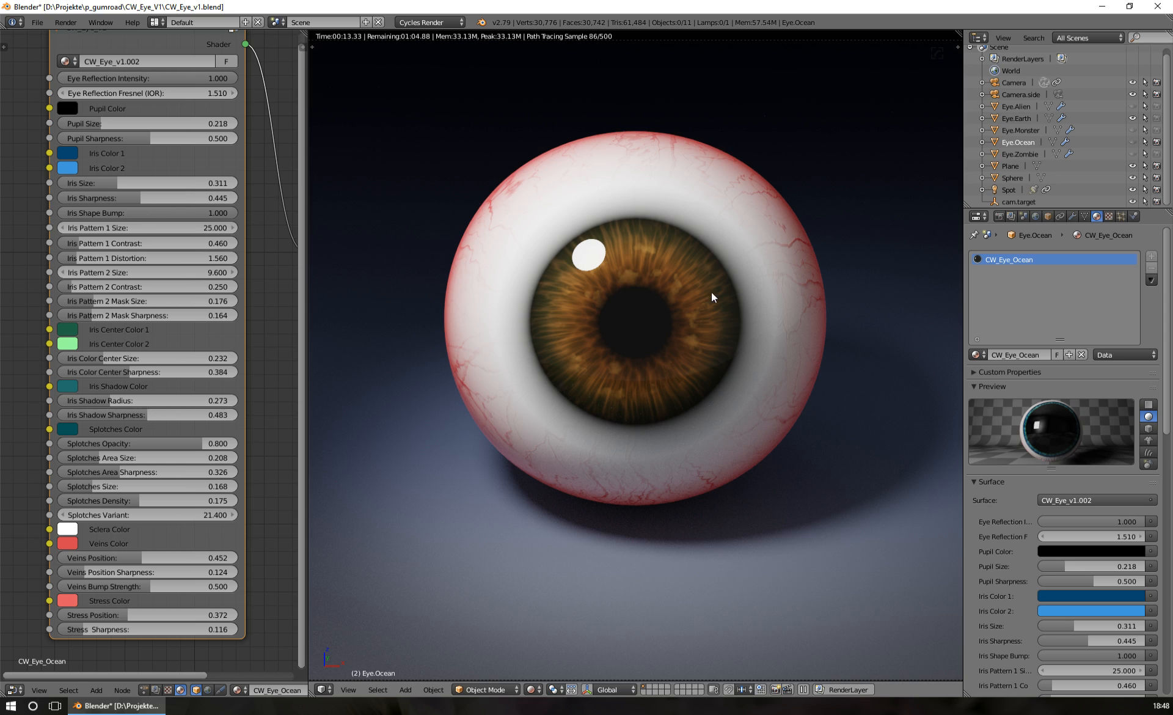
{"action": "left_click", "coordinate": [1133, 117]}
{"action": "left_click", "coordinate": [1134, 130]}
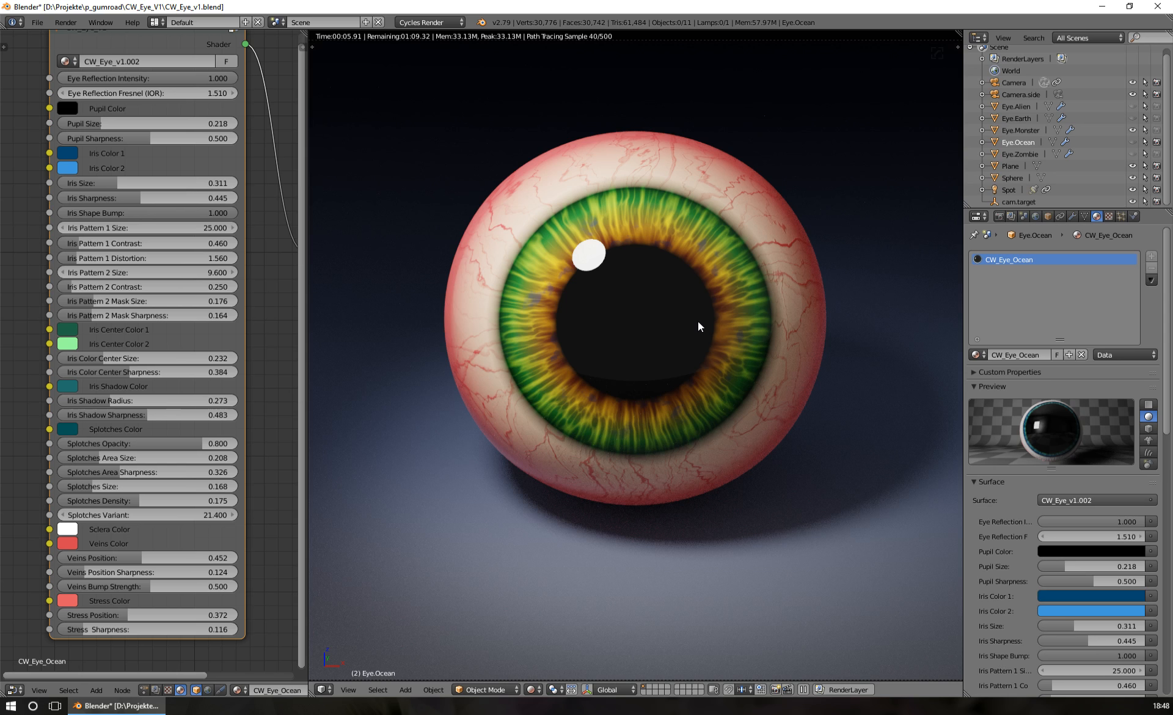
{"action": "left_click", "coordinate": [1132, 129]}
{"action": "left_click", "coordinate": [1133, 154]}
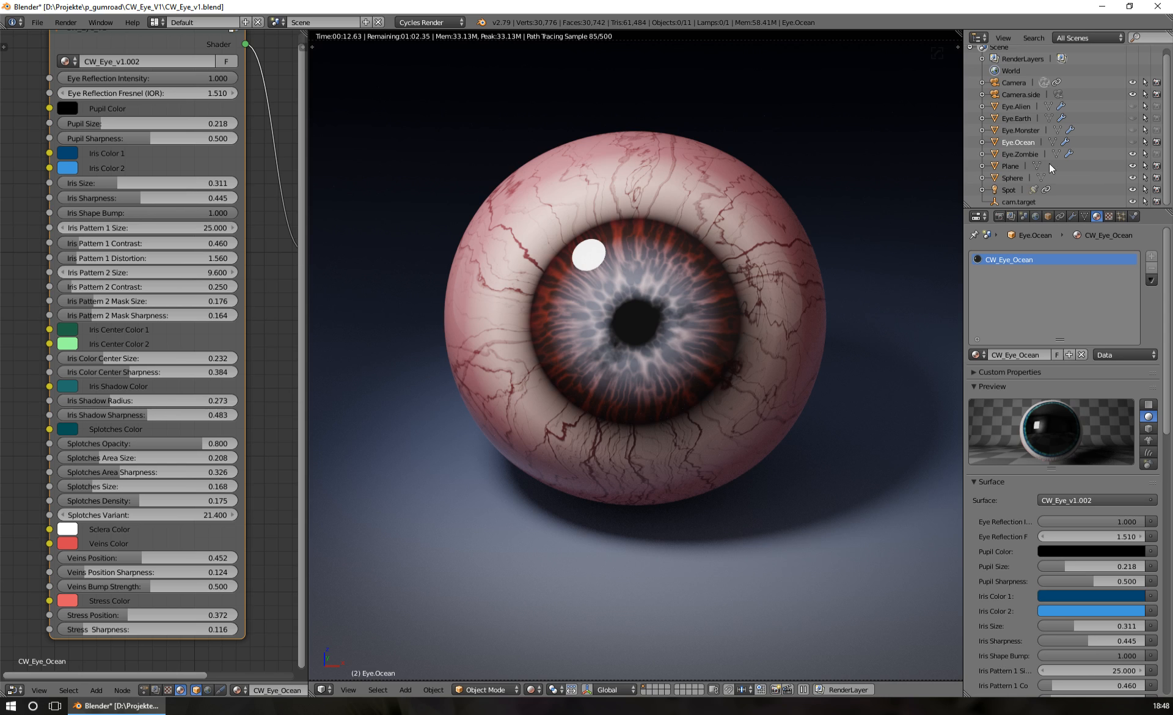
Preview Eye.Alien on its own in place of Eye.Zombie, and return to showing only Eye.Ocean
{"action": "left_click", "coordinate": [1132, 154]}
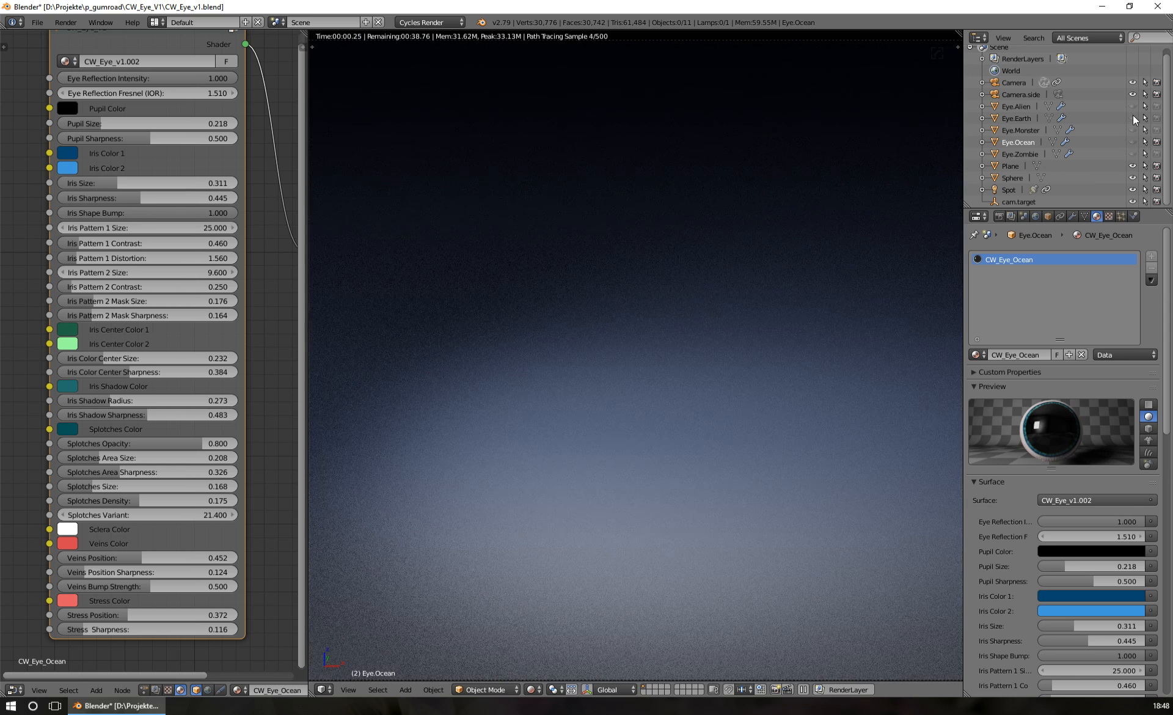
{"action": "left_click", "coordinate": [1131, 106]}
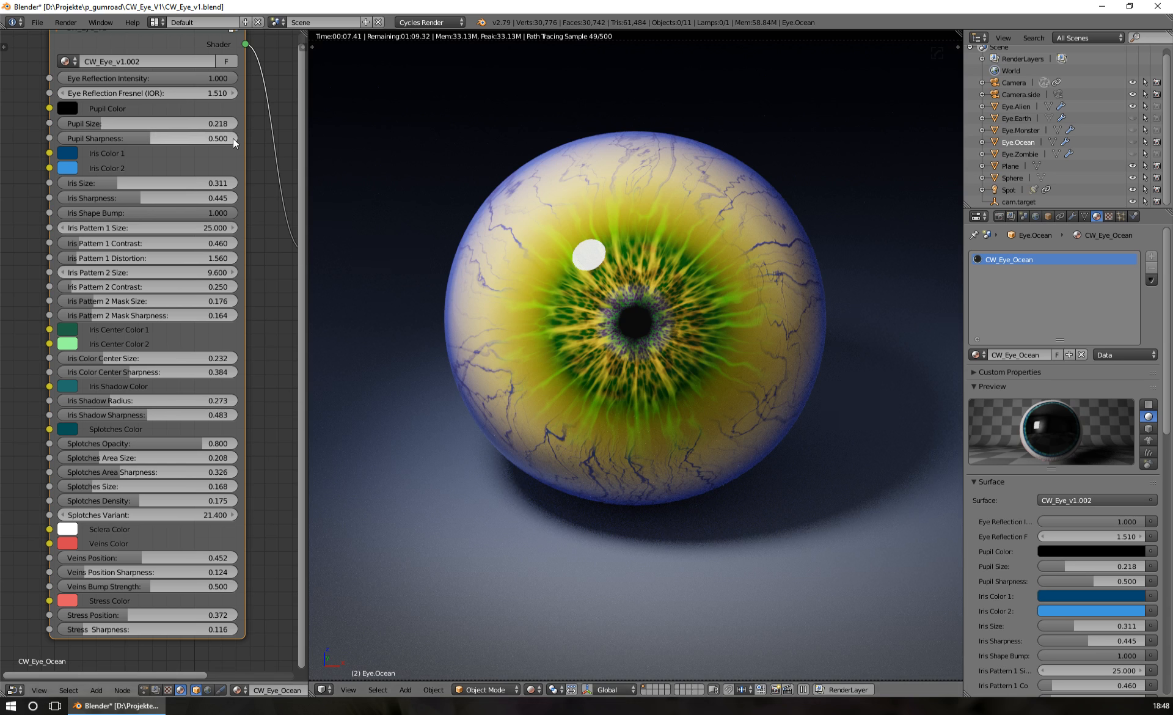
{"action": "middle_click_drag", "start_coordinate": [232, 140], "coordinate": [238, 166]}
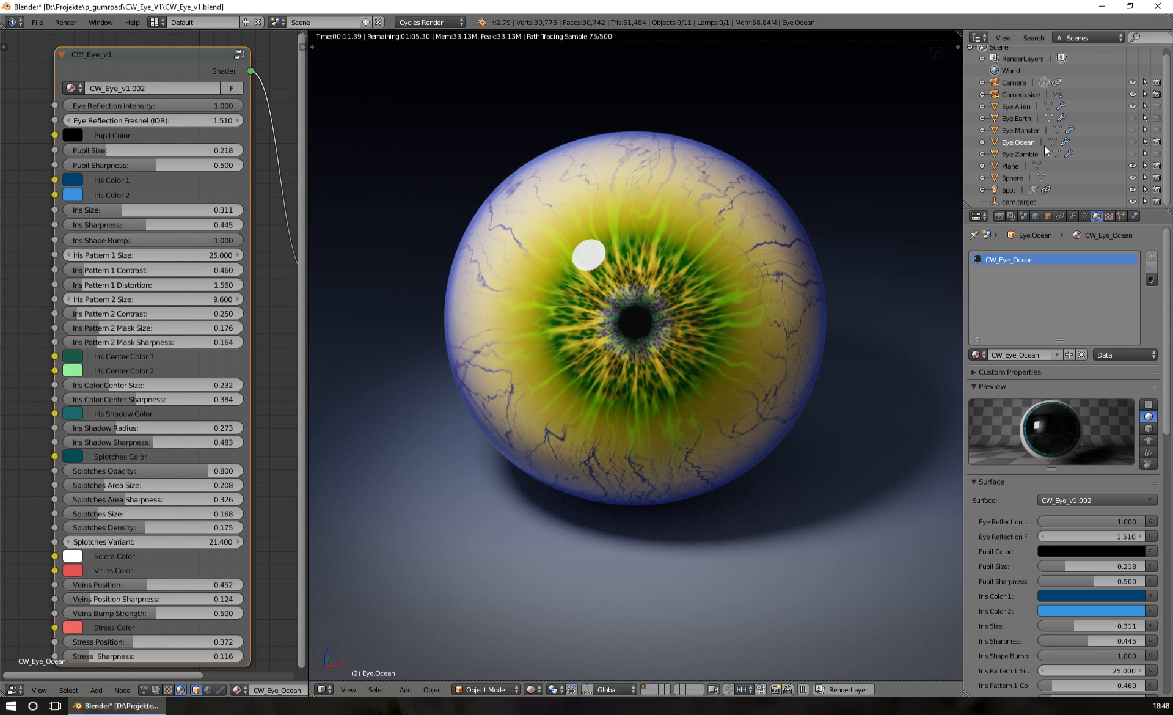
{"action": "left_click", "coordinate": [1132, 108]}
{"action": "left_click", "coordinate": [1133, 141]}
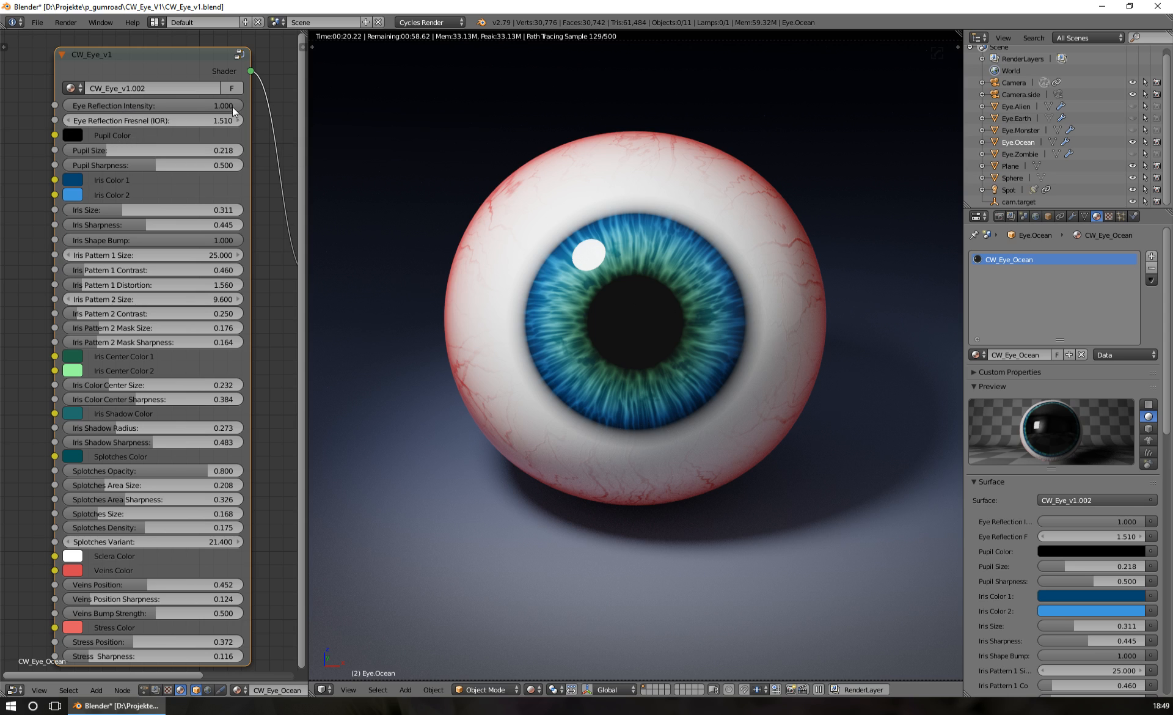
Try the Eye Reflection Intensity at 0.000 and 0.216, and return it to 1.000
{"action": "left_click_drag", "start_coordinate": [232, 107], "coordinate": [73, 106]}
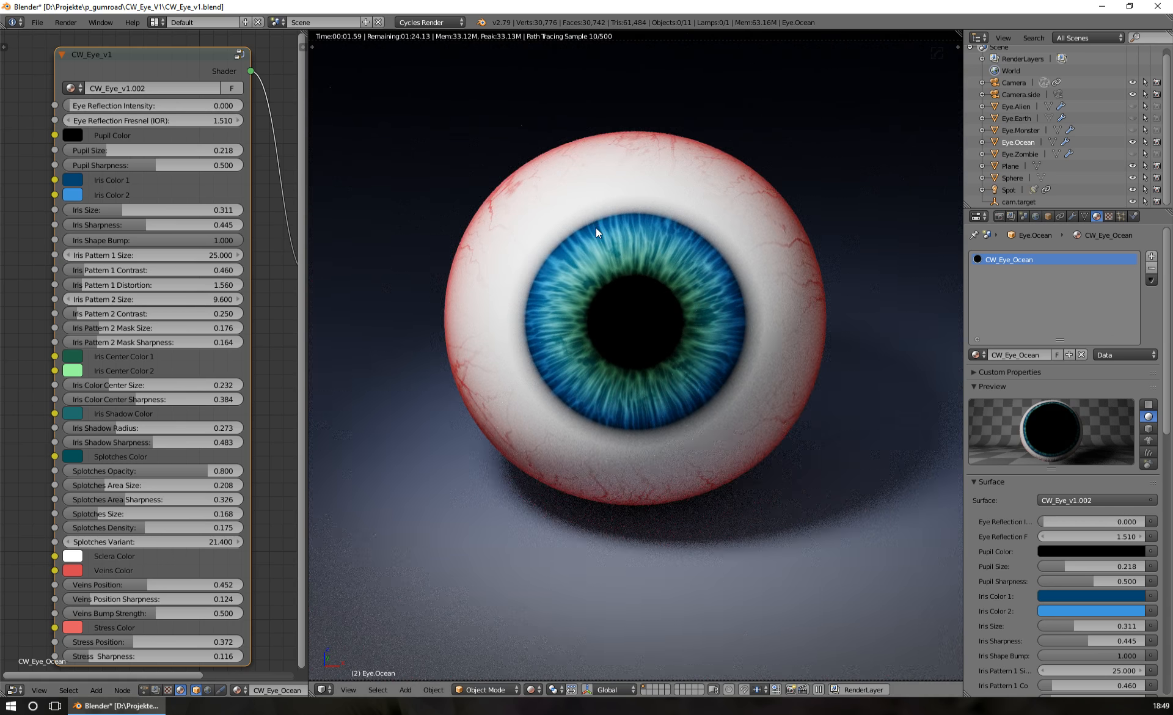
{"action": "left_click_drag", "start_coordinate": [73, 106], "coordinate": [102, 107]}
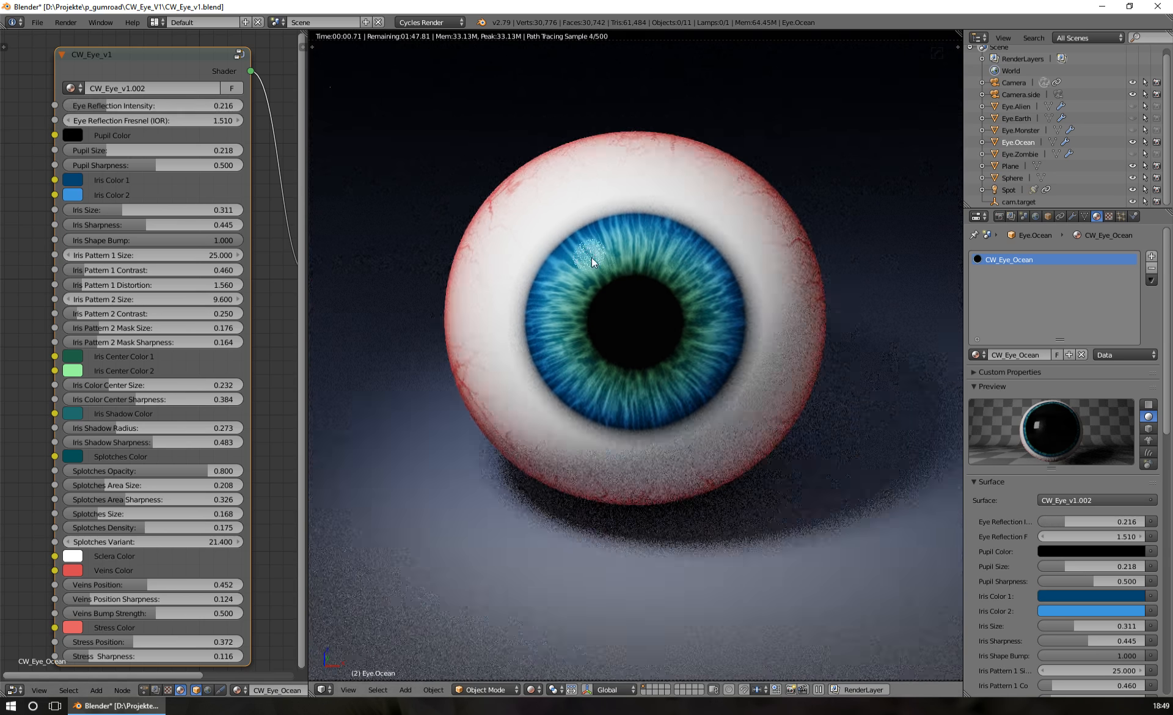
{"action": "left_click_drag", "start_coordinate": [104, 105], "coordinate": [243, 104]}
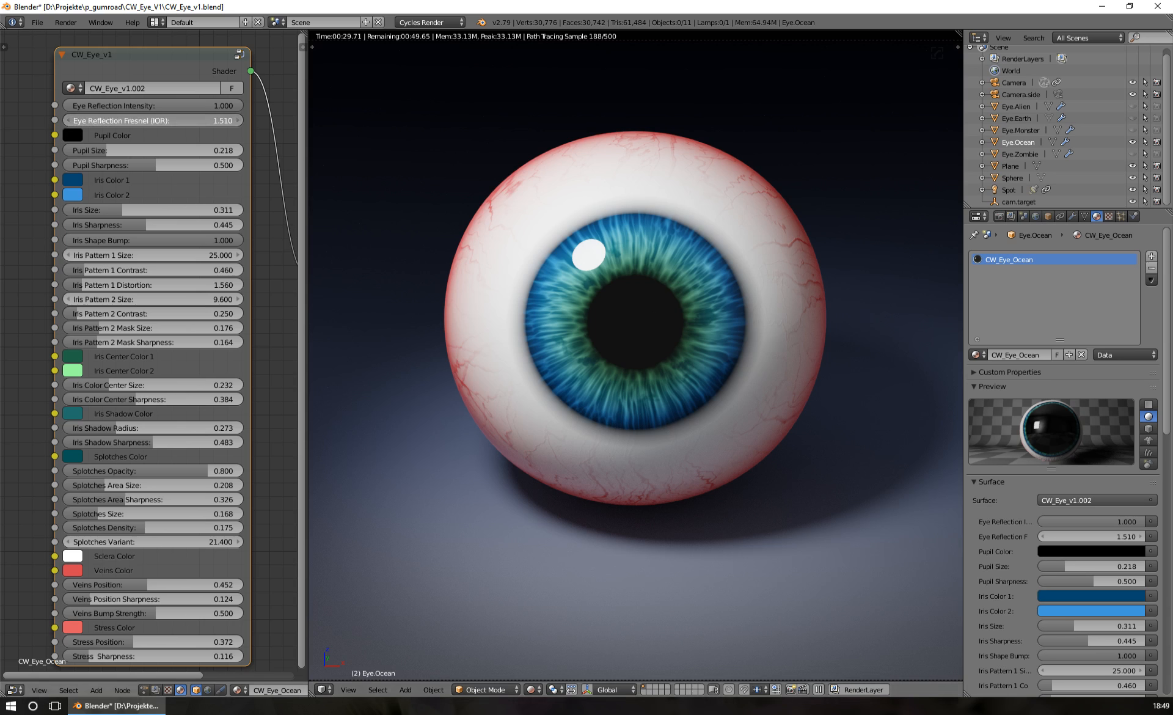
Try the Eye Reflection Fresnel (IOR) of the Eye.Ocean material at 1.000 and 1.350
{"action": "left_click", "coordinate": [225, 121]}
{"action": "type", "text": "1"}
{"action": "key", "text": "Return"}
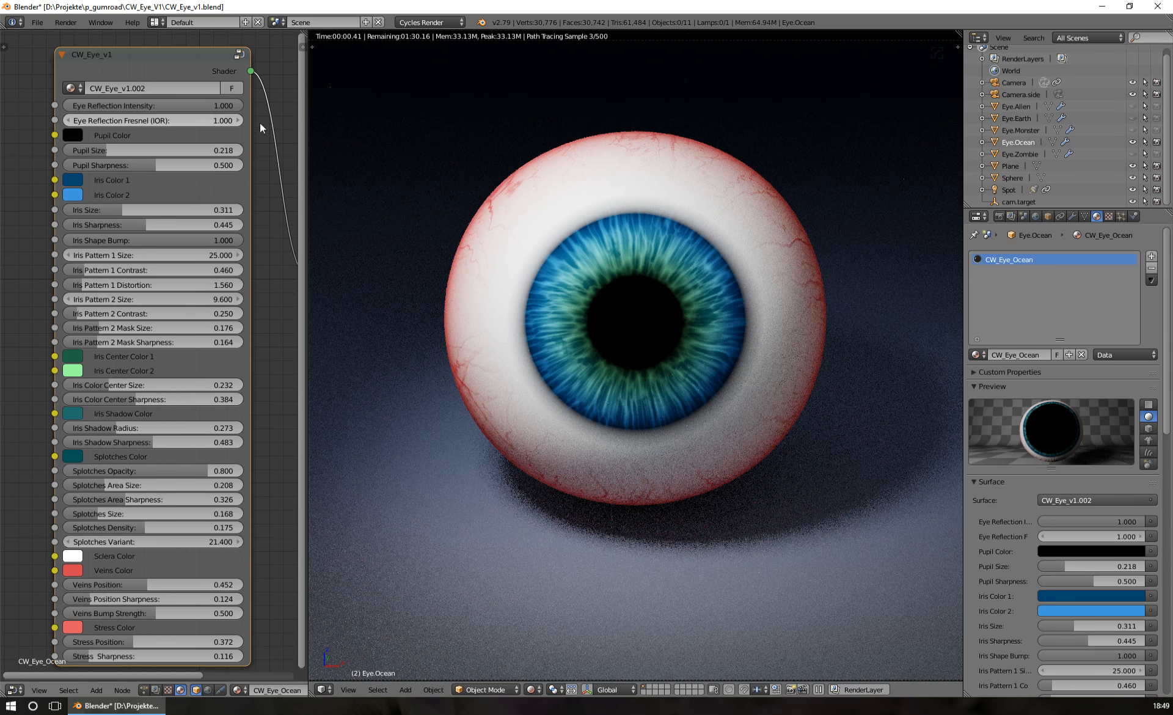
{"action": "left_click", "coordinate": [156, 122]}
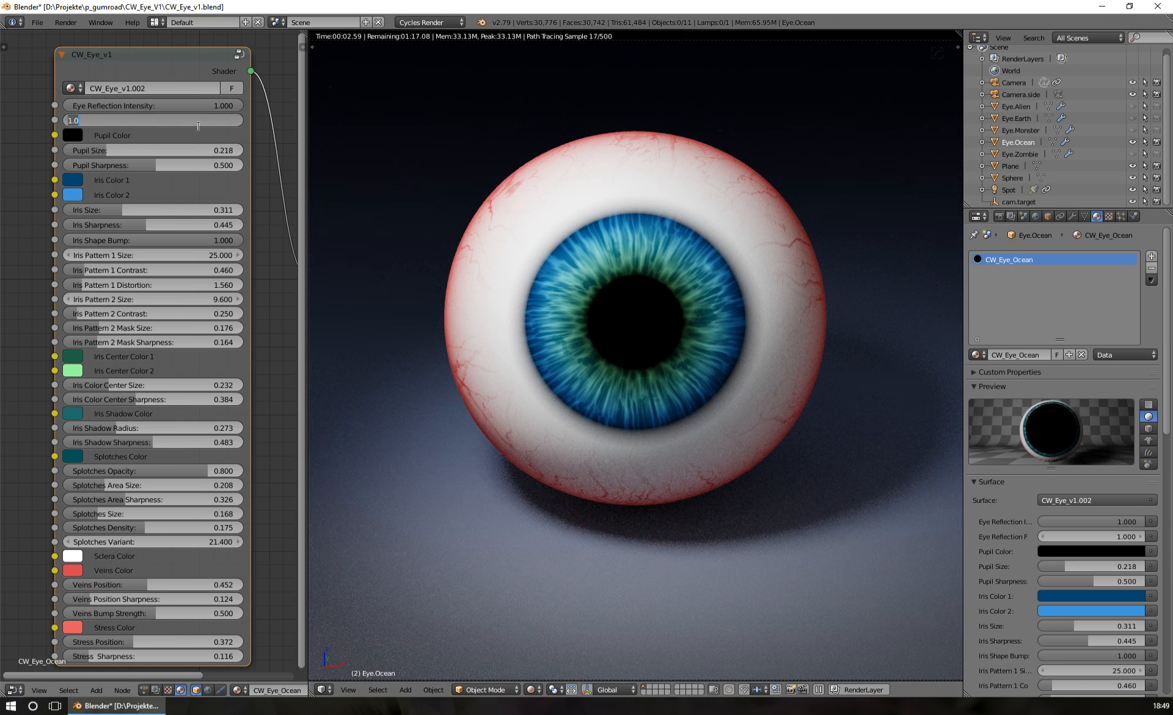
{"action": "type", "text": "1.35"}
{"action": "key", "text": "Return"}
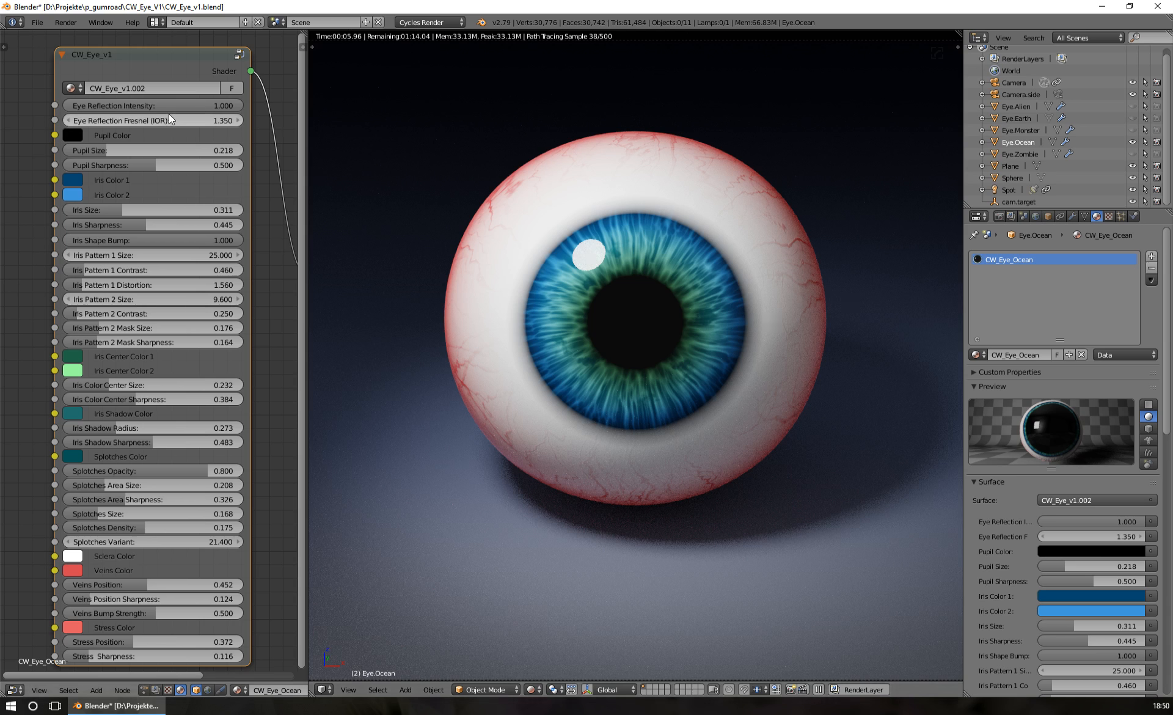
Try the Eye Reflection Fresnel (IOR) at 2.000 and 4.000, and set it back to 1.510
{"action": "left_click", "coordinate": [185, 125]}
{"action": "type", "text": "2"}
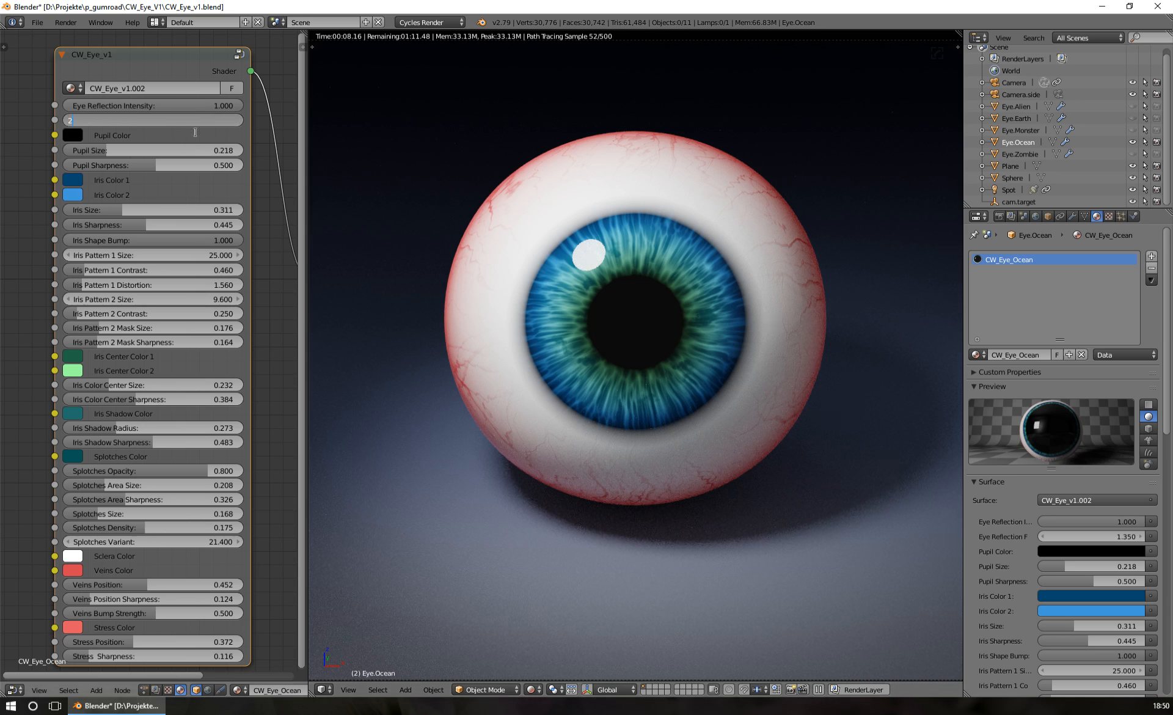
{"action": "key", "text": "Return"}
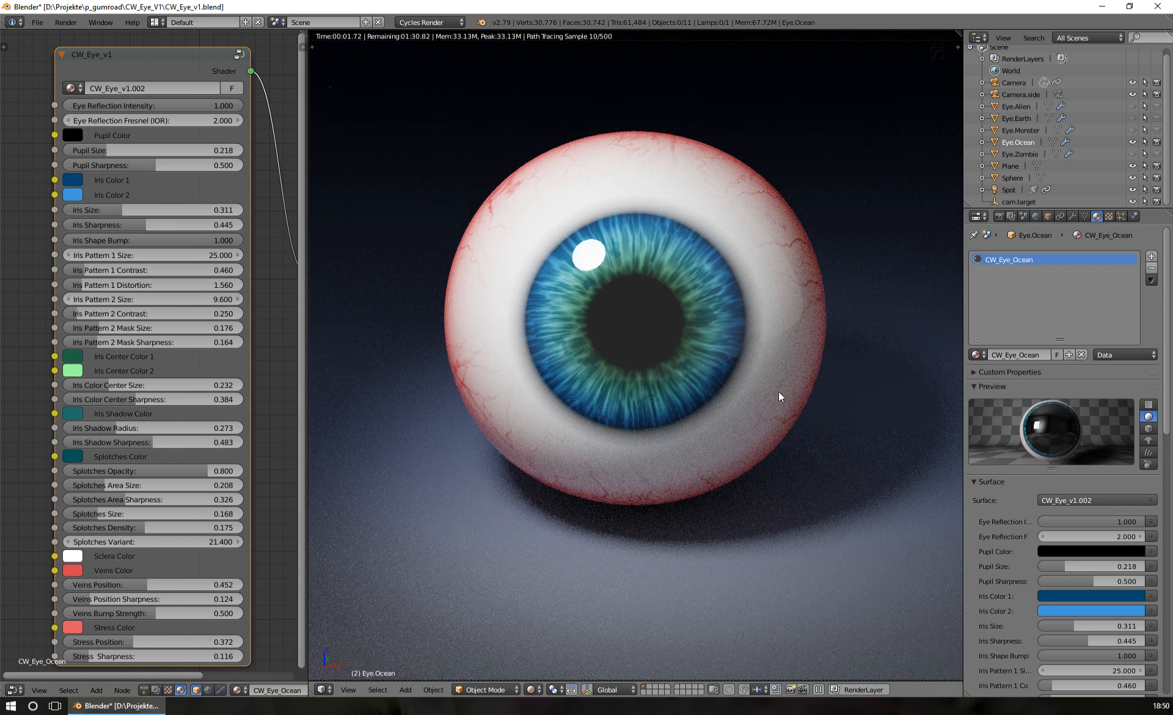
{"action": "left_click", "coordinate": [207, 119]}
{"action": "type", "text": "4"}
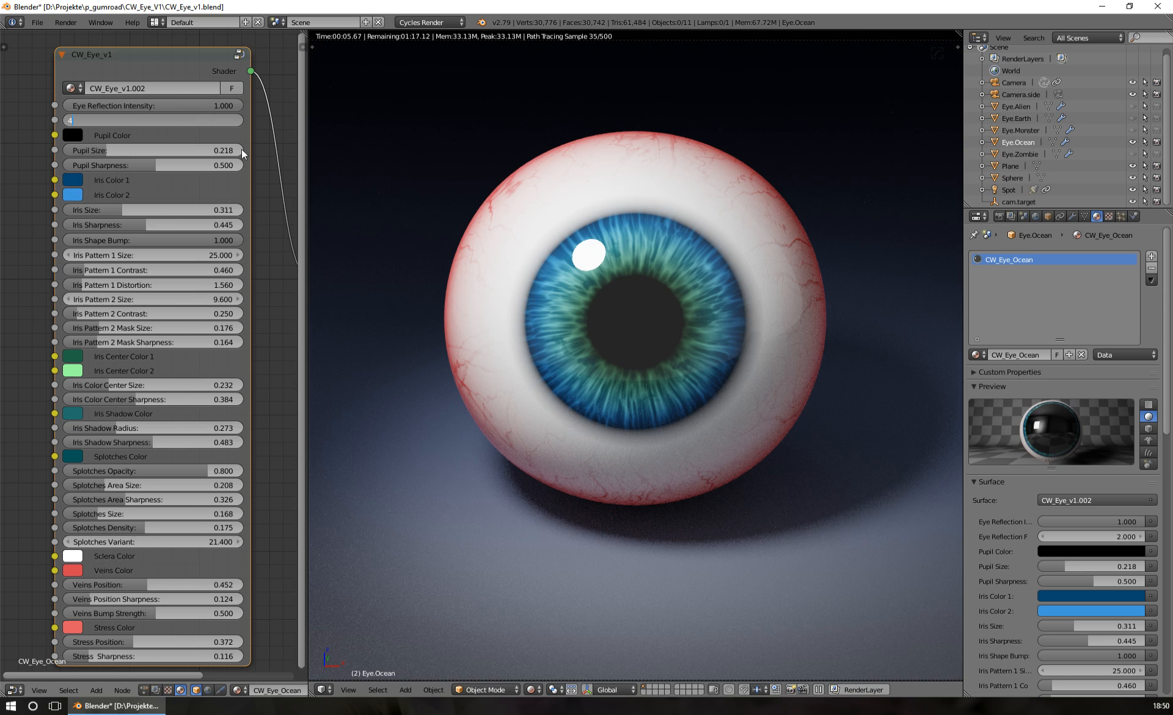
{"action": "key", "text": "Return"}
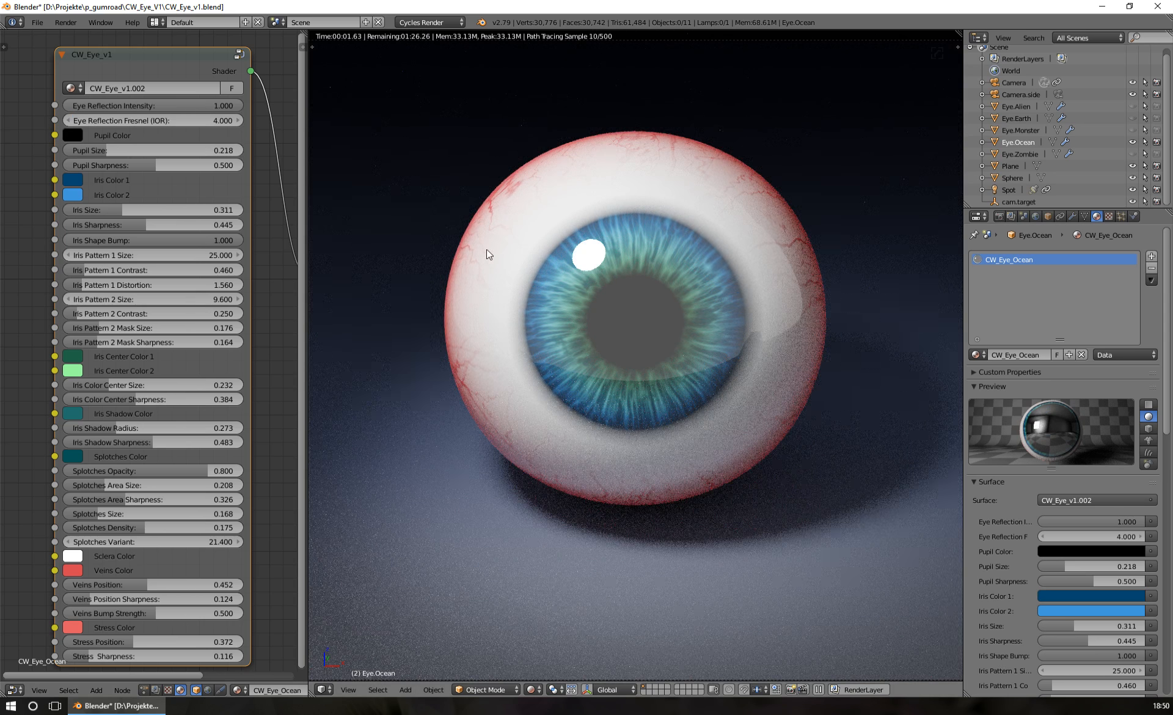
{"action": "left_click", "coordinate": [206, 120]}
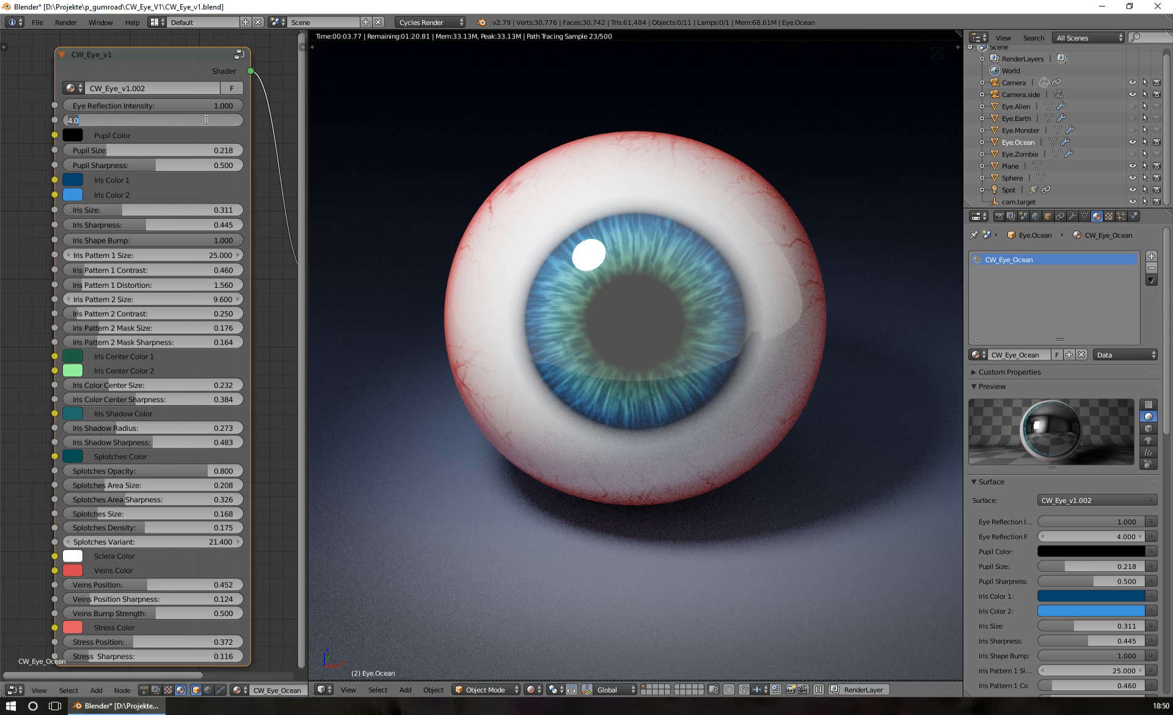
{"action": "type", "text": "1.51"}
{"action": "key", "text": "Return"}
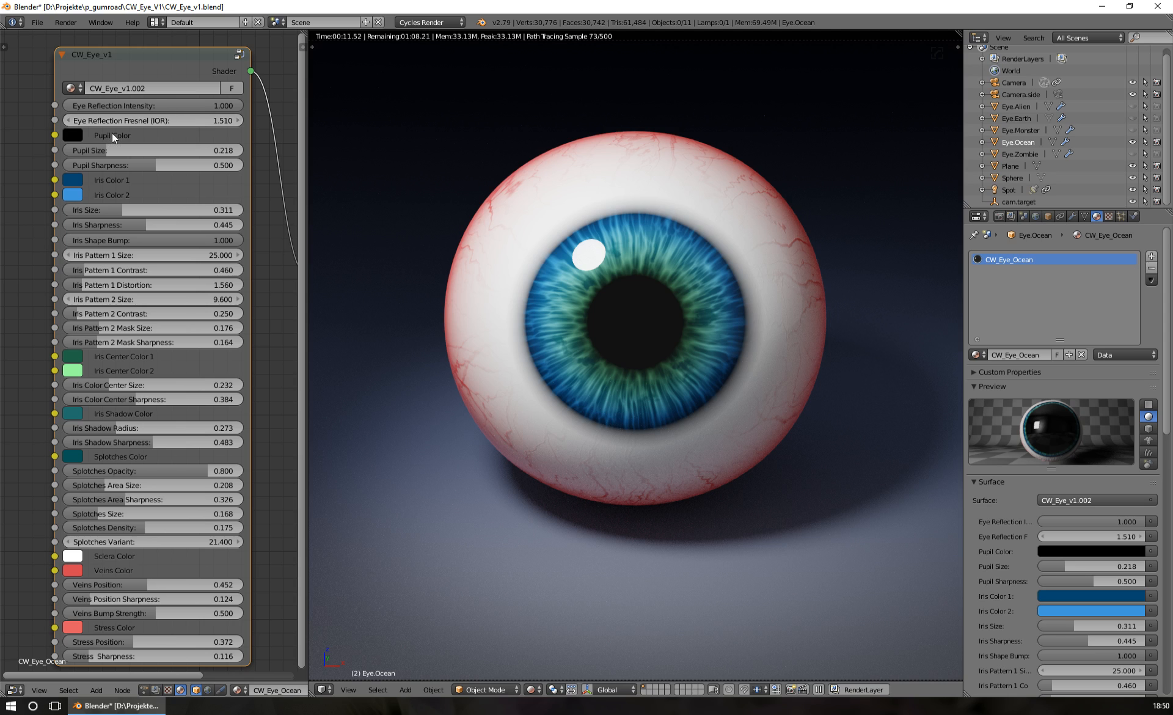
Try a light grey Pupil Color on the eye material and return it to black
{"action": "left_click", "coordinate": [71, 134]}
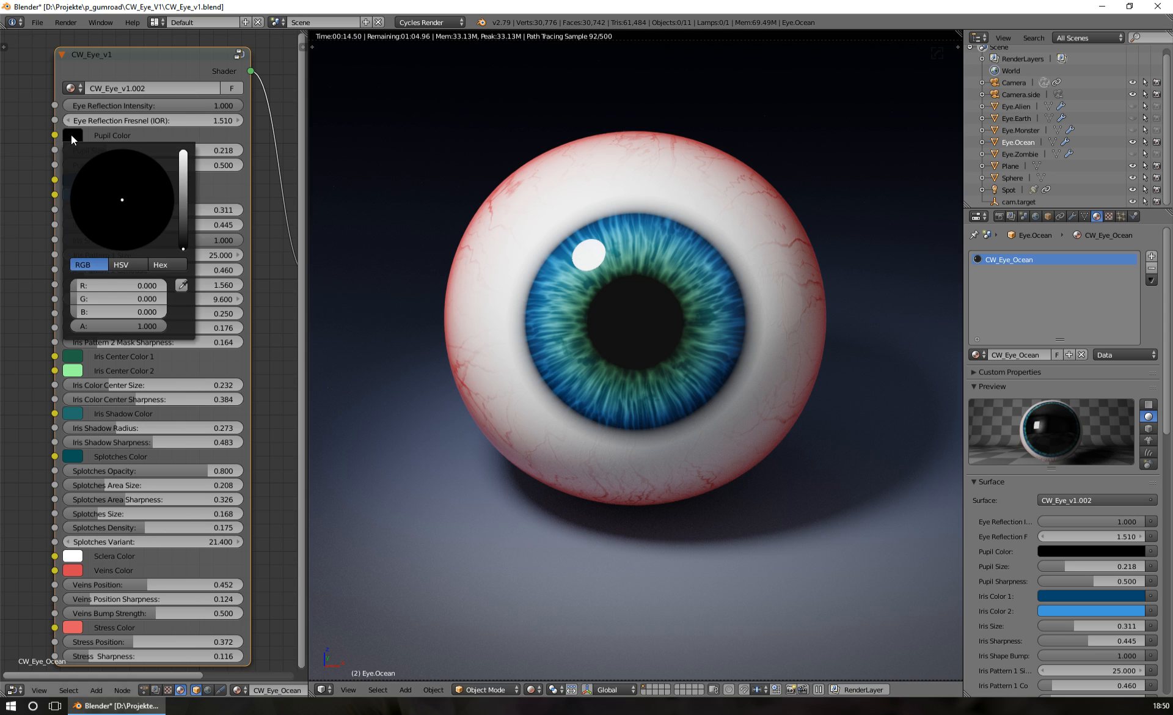
{"action": "left_click", "coordinate": [184, 188]}
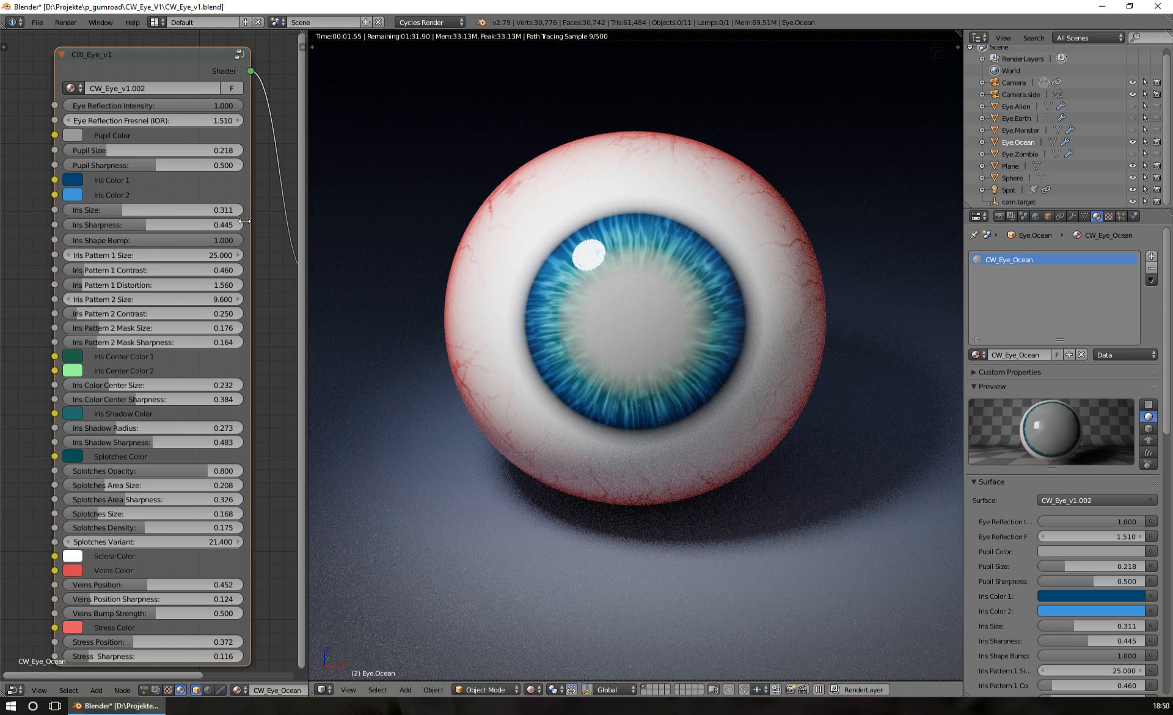
{"action": "left_click", "coordinate": [78, 135]}
{"action": "mouse_move", "coordinate": [136, 224]}
{"action": "left_mouse_down"}
{"action": "mouse_move", "coordinate": [168, 208]}
{"action": "mouse_move", "coordinate": [183, 222]}
{"action": "mouse_move", "coordinate": [184, 250]}
{"action": "left_mouse_up"}
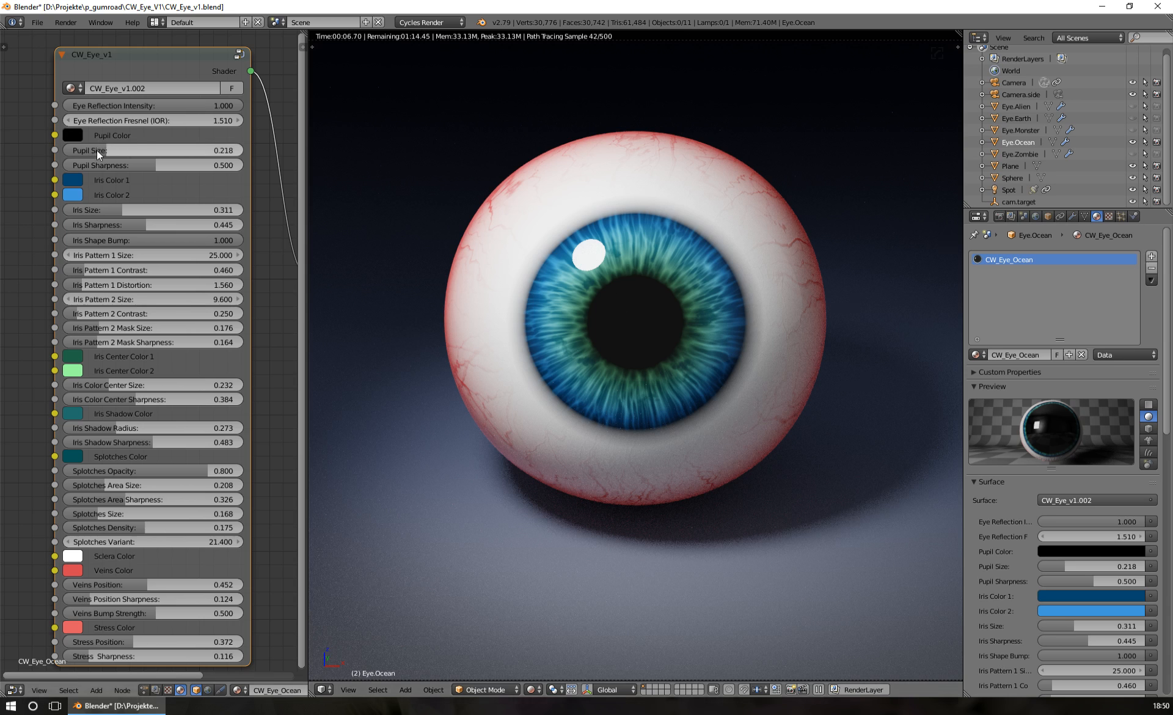
Raise the Pupil Sharpness to 1.000 and reduce the Pupil Size to 0.100
{"action": "left_click_drag", "start_coordinate": [105, 147], "coordinate": [101, 146]}
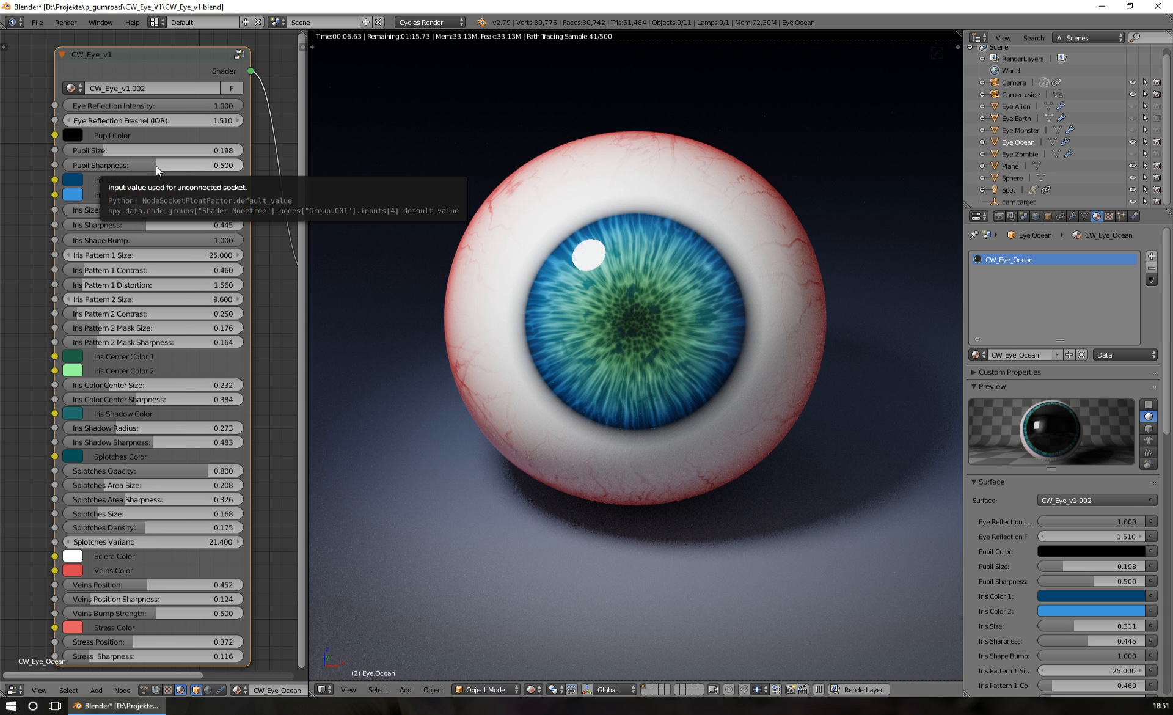
{"action": "left_click_drag", "start_coordinate": [156, 166], "coordinate": [244, 166]}
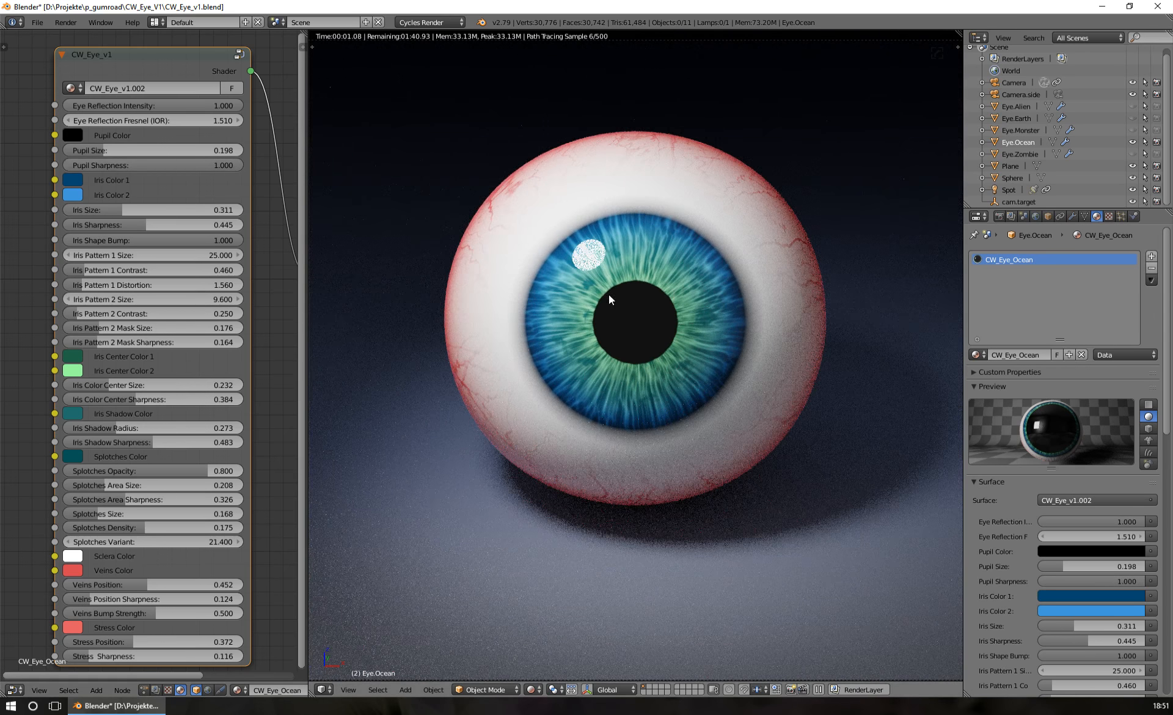
{"action": "left_click_drag", "start_coordinate": [124, 151], "coordinate": [104, 149]}
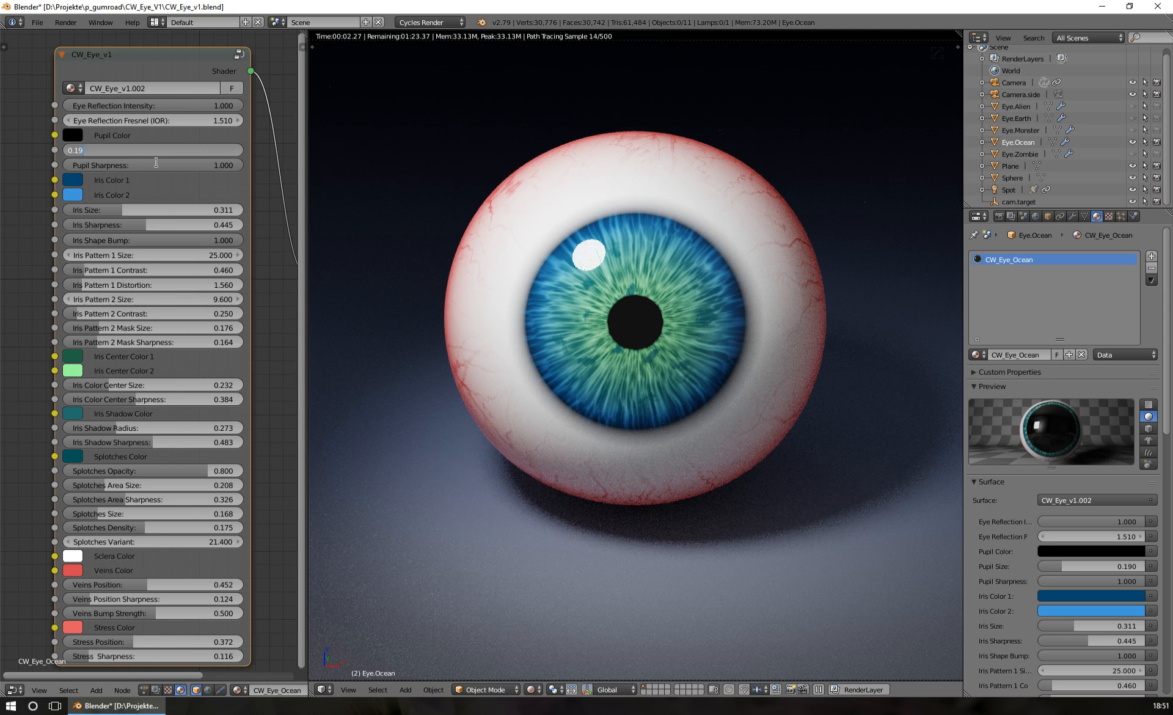
{"action": "key", "text": "Return"}
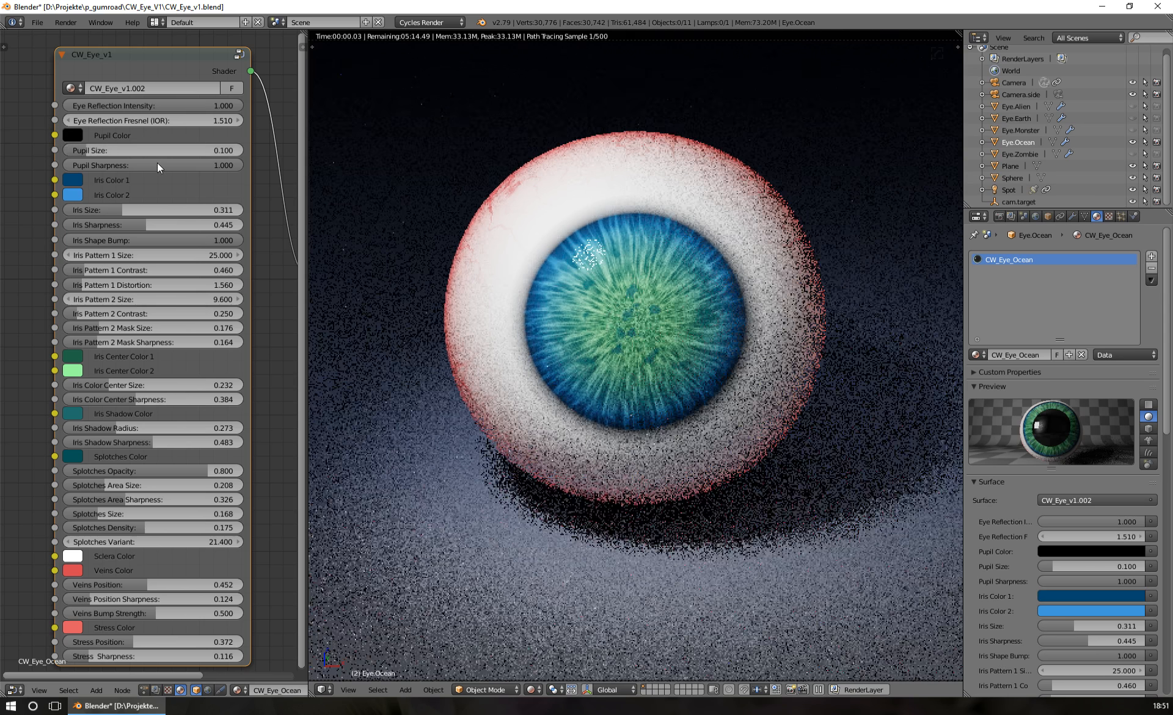
Increase the Pupil Size in small increments up to 0.170
{"action": "left_click", "coordinate": [148, 144]}
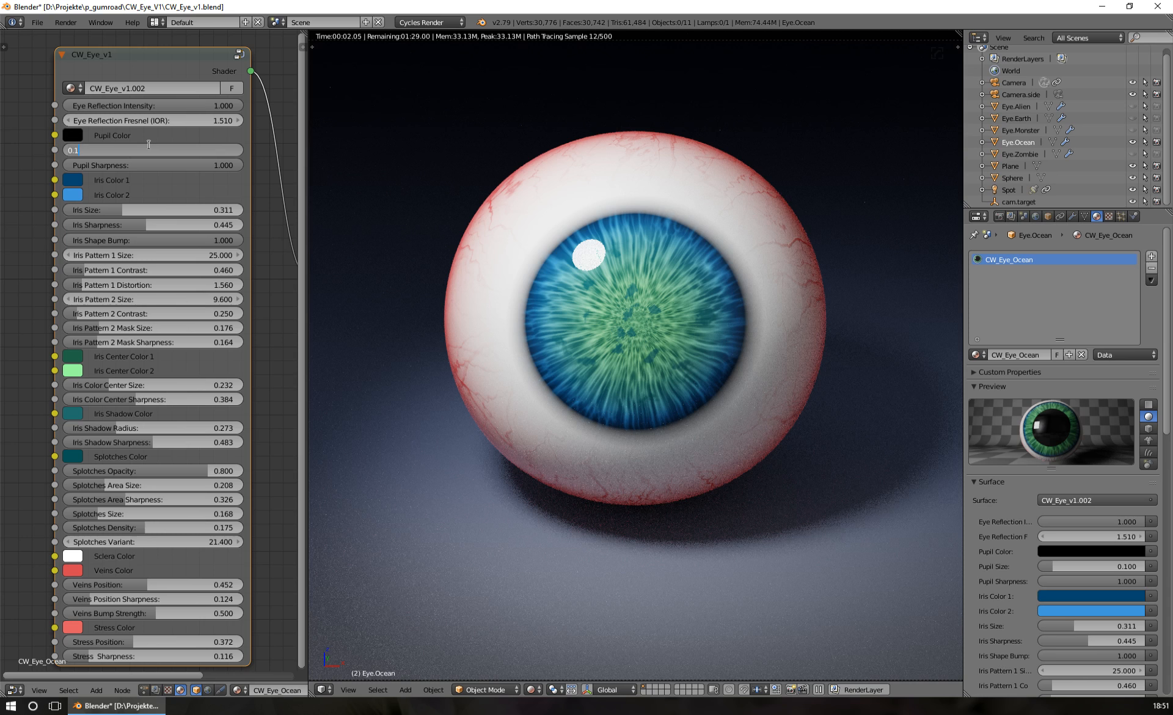
{"action": "type", "text": "2"}
{"action": "key", "text": "Return"}
{"action": "left_click", "coordinate": [148, 144]}
{"action": "type", "text": "5"}
{"action": "key", "text": "Return"}
{"action": "left_click", "coordinate": [148, 144]}
{"action": "type", "text": "7"}
{"action": "key", "text": "Return"}
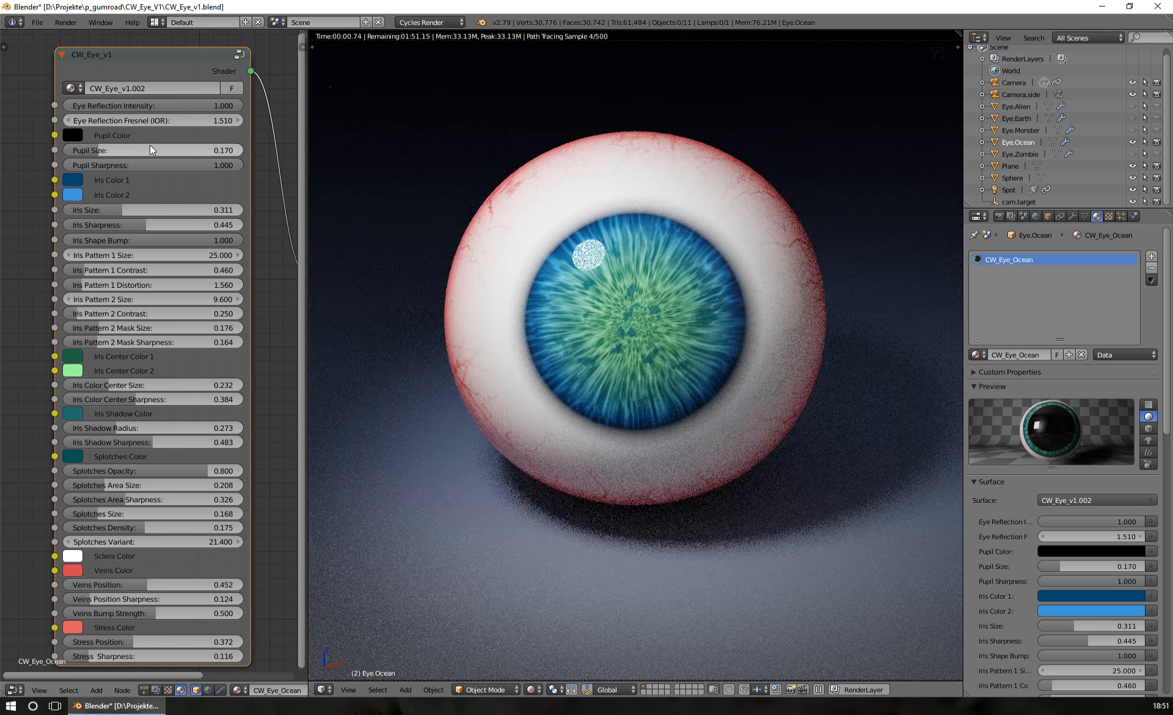
Set the Pupil Size of the eye material to 0.185
{"action": "left_click", "coordinate": [149, 145]}
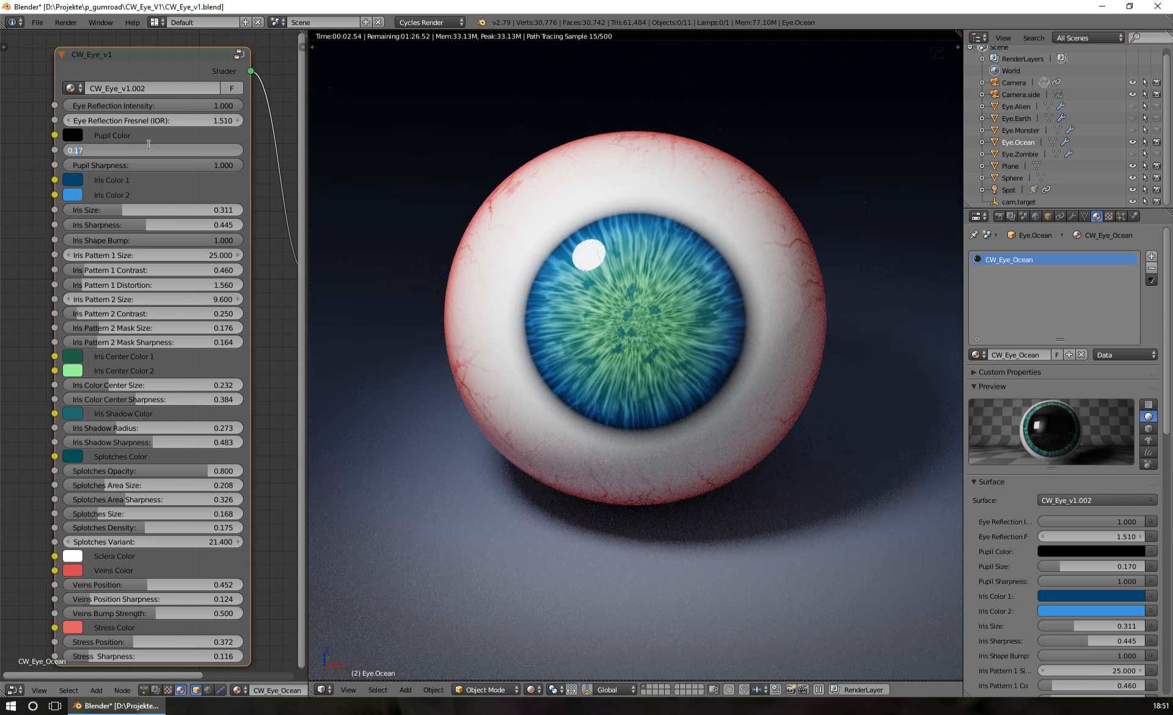
{"action": "type", "text": "8"}
{"action": "key", "text": "Return"}
{"action": "left_click", "coordinate": [149, 145]}
{"action": "key", "text": "Return"}
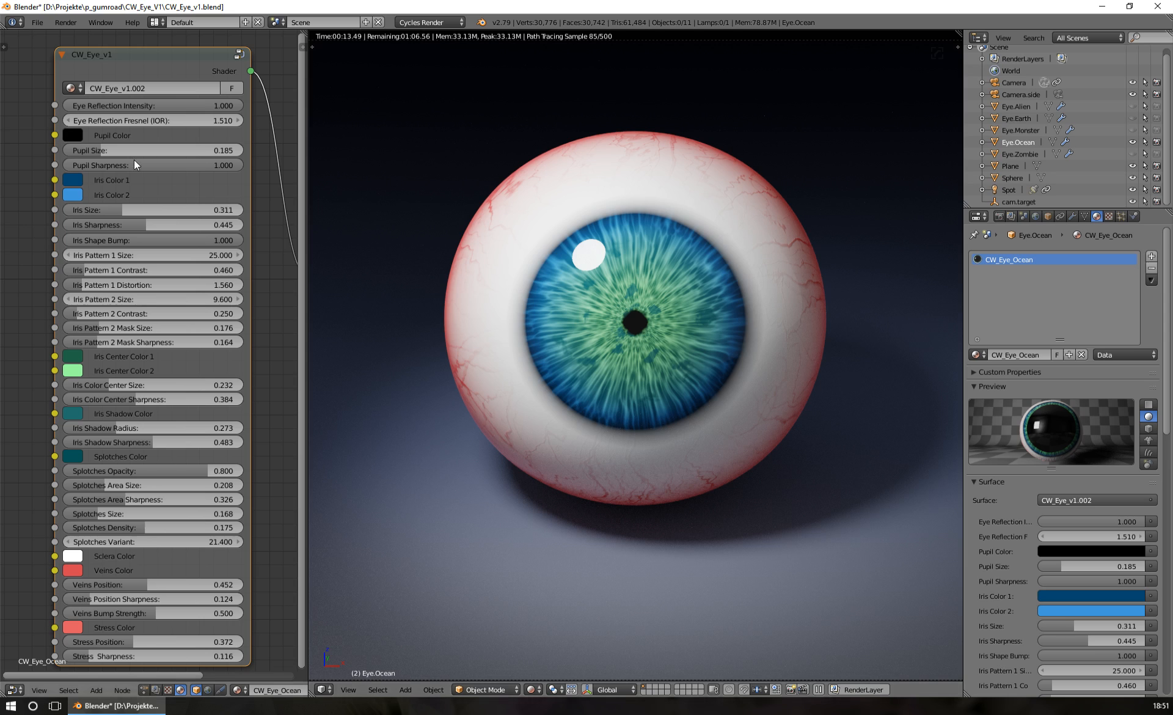
Set the eye material's Pupil Size to 0.209 and Pupil Sharpness to 0.576
{"action": "left_click_drag", "start_coordinate": [134, 151], "coordinate": [170, 165]}
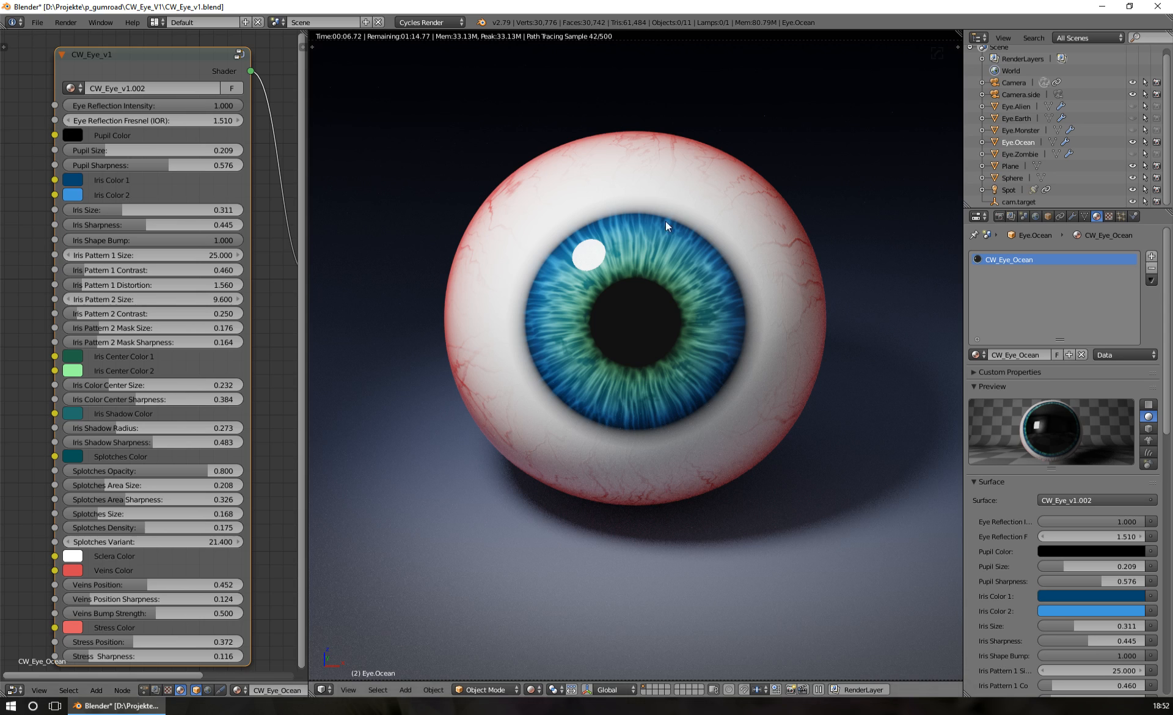
Change Iris Color 1 to dark green and Iris Color 2 to yellow, trying magenta and pale yellow-green for the second color first
{"action": "left_click", "coordinate": [70, 180]}
{"action": "left_click", "coordinate": [111, 214]}
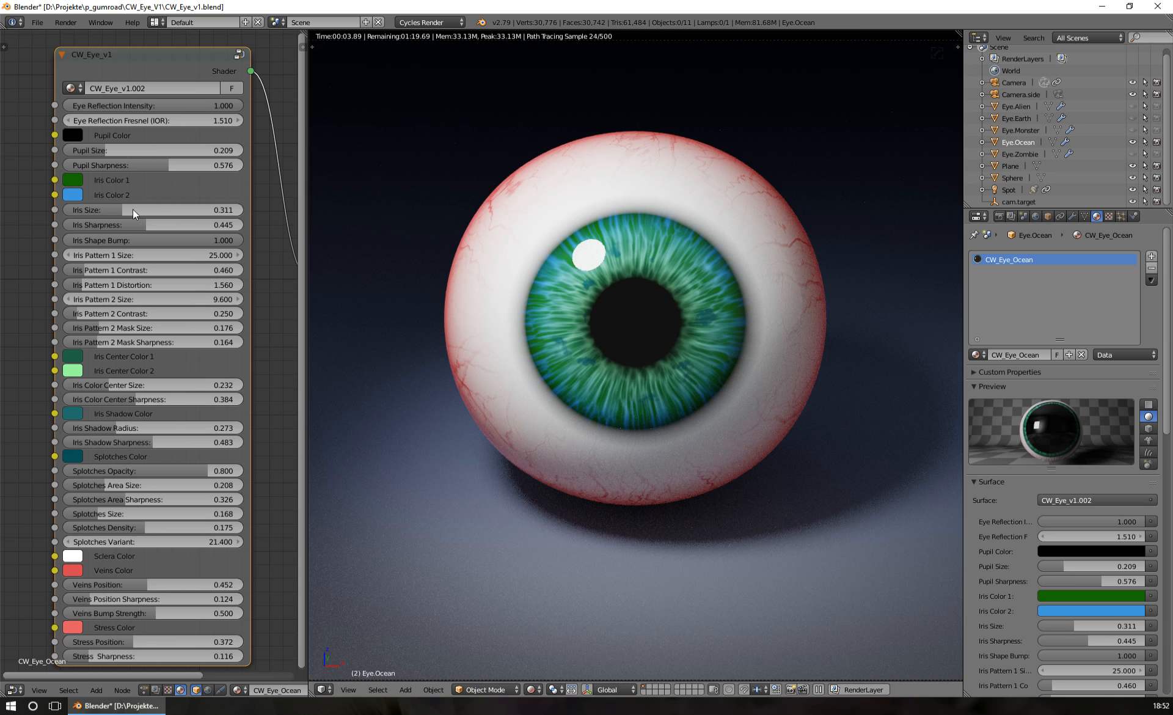
{"action": "left_click", "coordinate": [74, 193]}
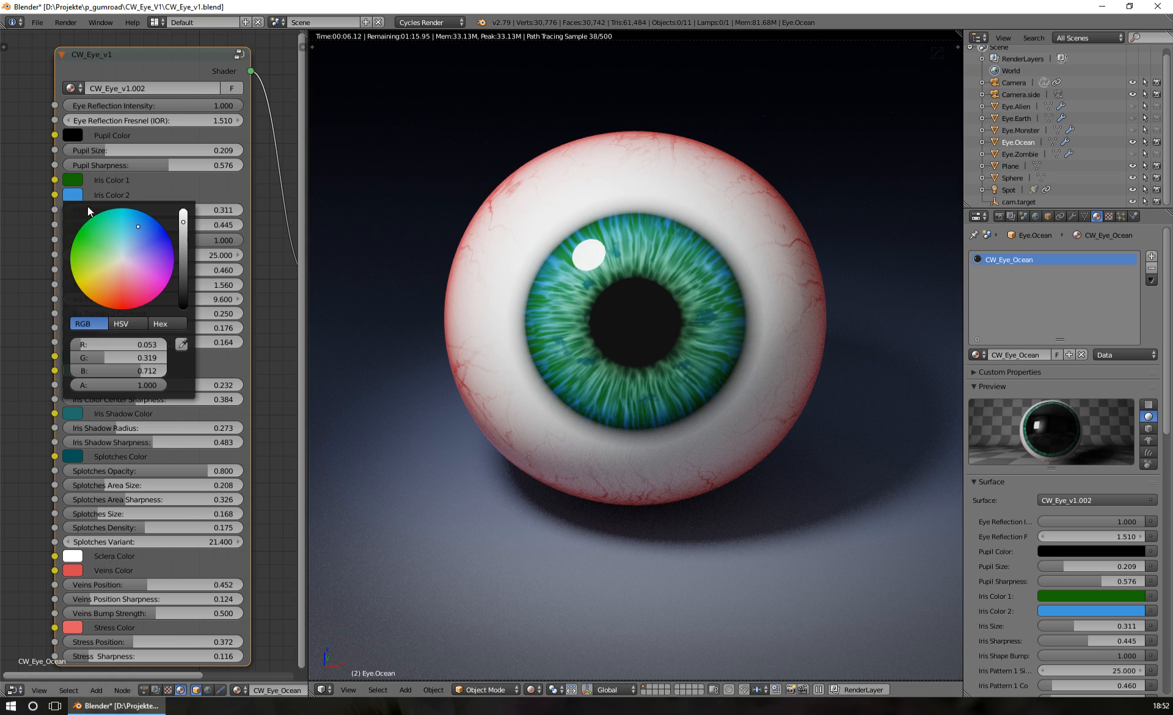
{"action": "left_click", "coordinate": [156, 275]}
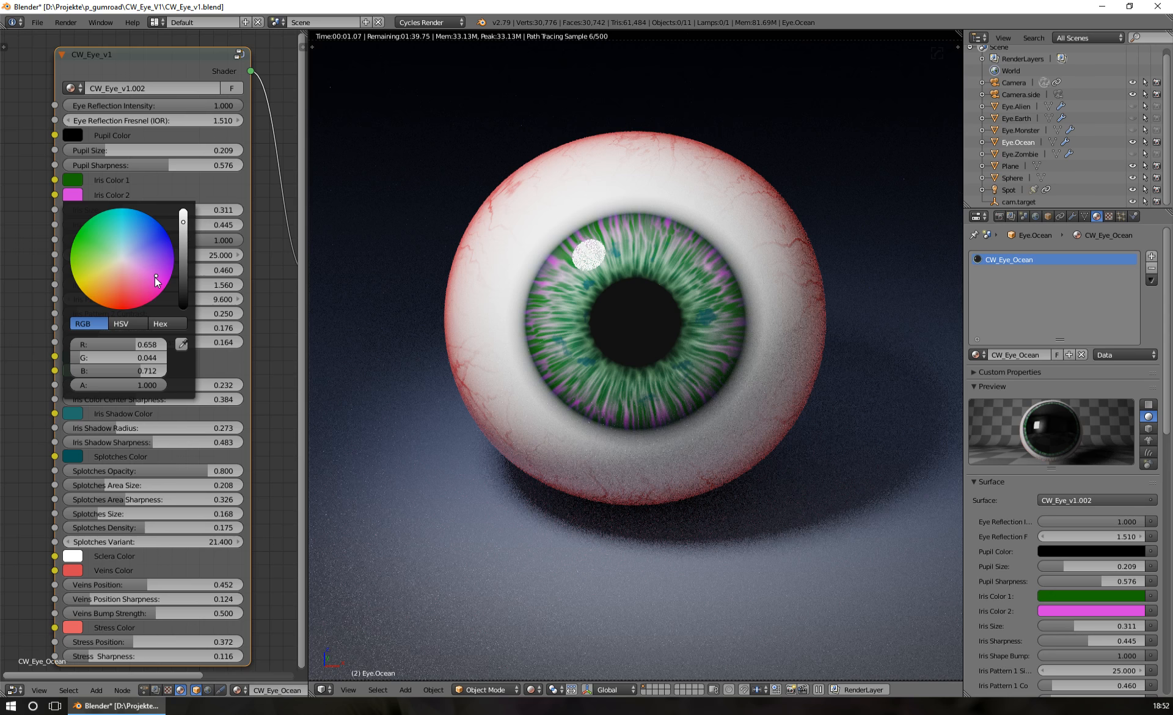
{"action": "left_click", "coordinate": [99, 267]}
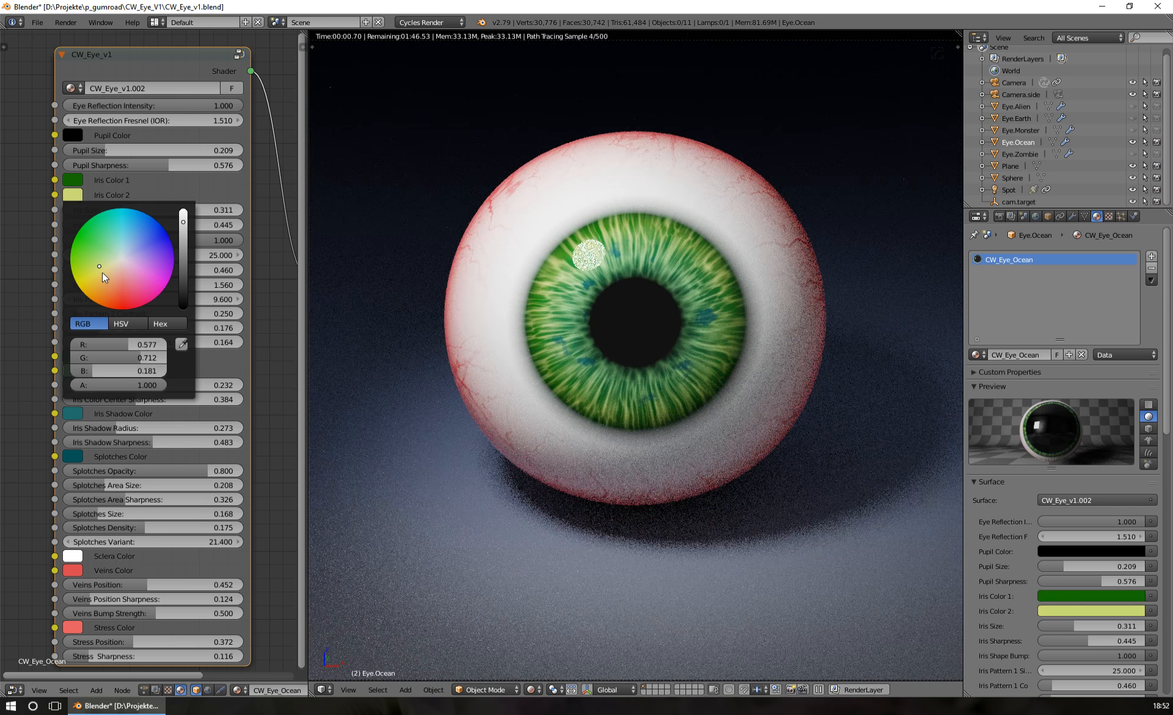
{"action": "left_click", "coordinate": [93, 272]}
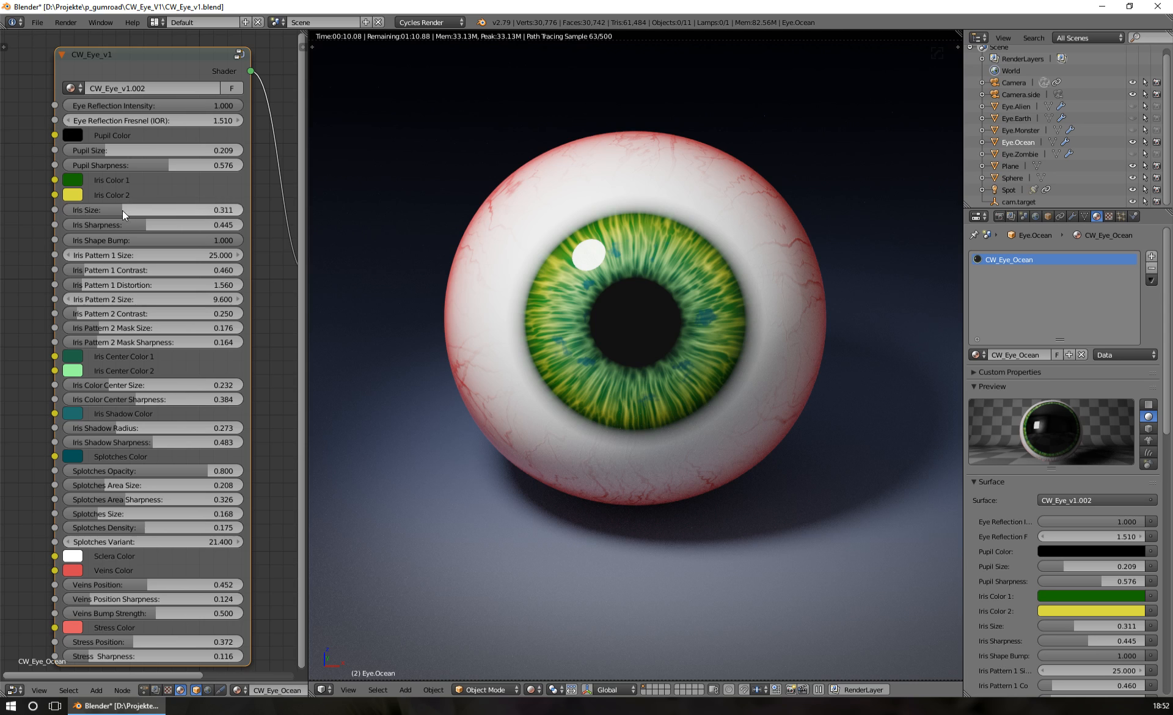
Set the Iris Size to 0.315 and lower the Iris Sharpness to 0.349
{"action": "mouse_move", "coordinate": [123, 211]}
{"action": "left_mouse_down"}
{"action": "mouse_move", "coordinate": [157, 210]}
{"action": "mouse_move", "coordinate": [101, 211]}
{"action": "mouse_move", "coordinate": [121, 210]}
{"action": "left_mouse_up"}
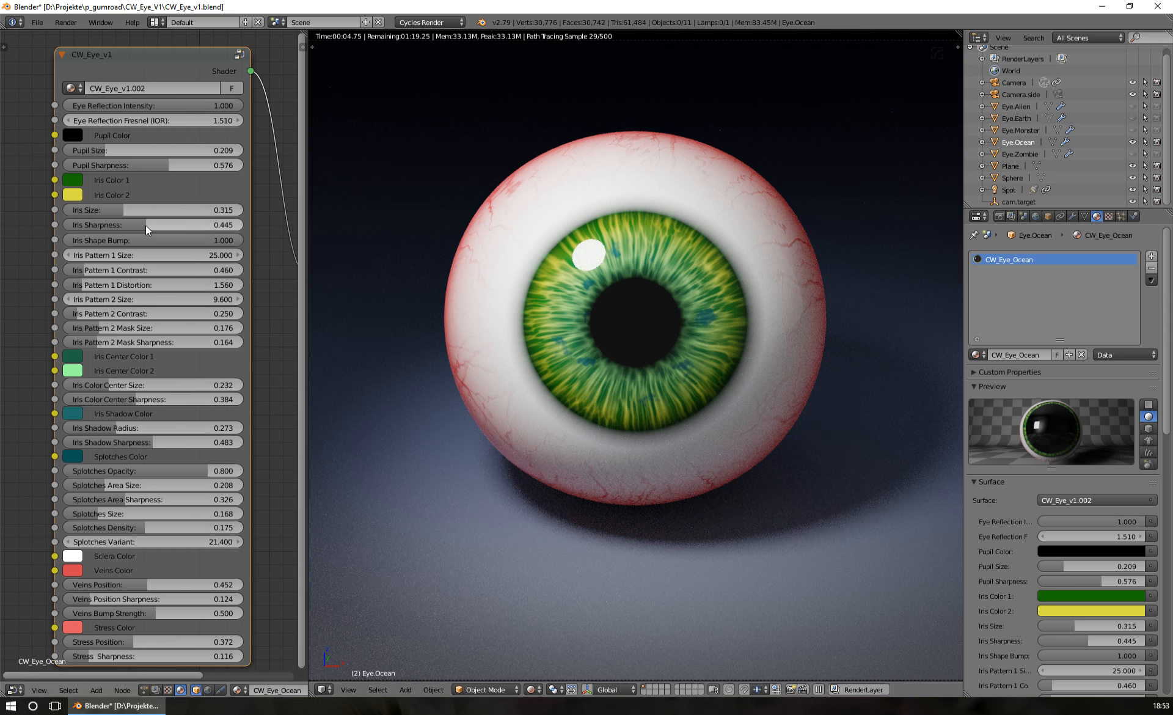
{"action": "mouse_move", "coordinate": [145, 225]}
{"action": "left_mouse_down"}
{"action": "mouse_move", "coordinate": [121, 225]}
{"action": "mouse_move", "coordinate": [157, 225]}
{"action": "left_mouse_up"}
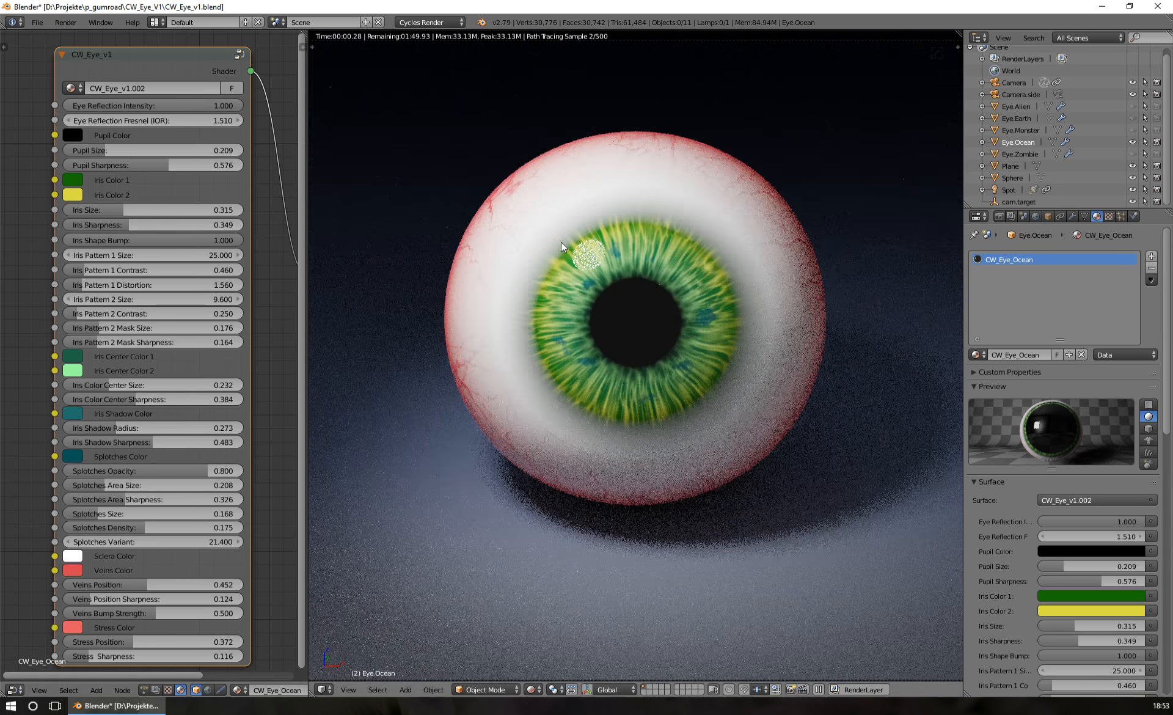
Limit the rendered preview to a region around the whole eyeball and set the Iris Sharpness to 0.437
{"action": "key", "text": "ctrl+b"}
{"action": "left_click_drag", "start_coordinate": [419, 105], "coordinate": [844, 543]}
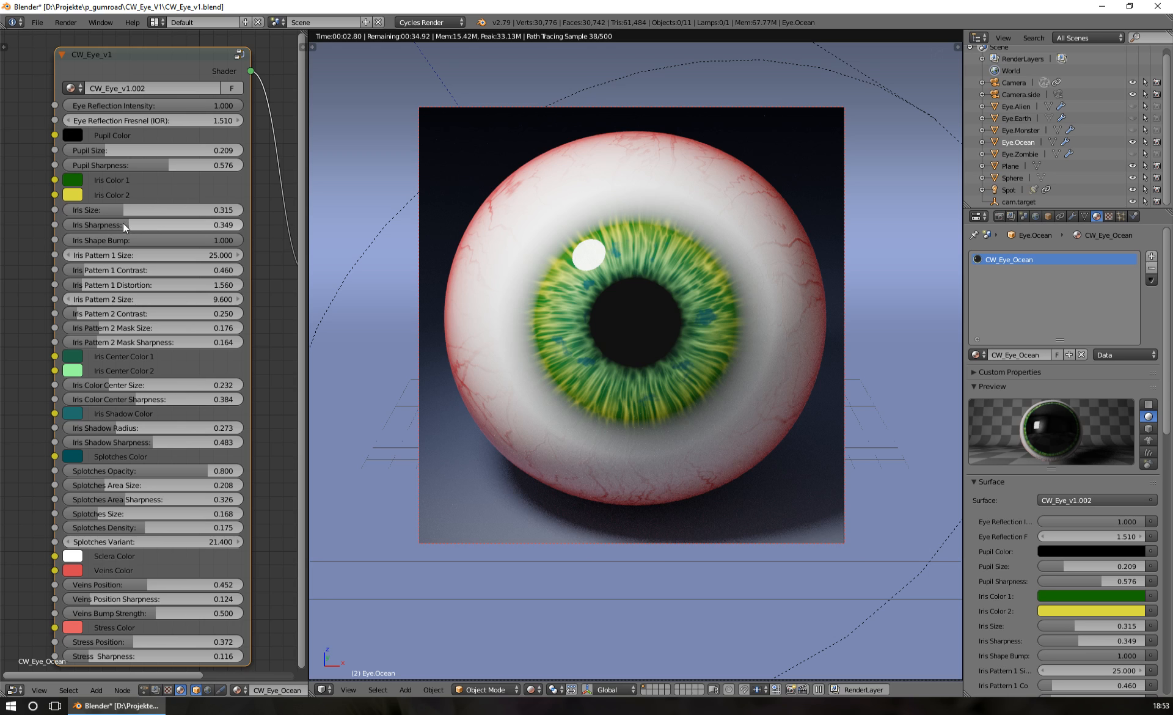
{"action": "left_click_drag", "start_coordinate": [123, 222], "coordinate": [165, 223]}
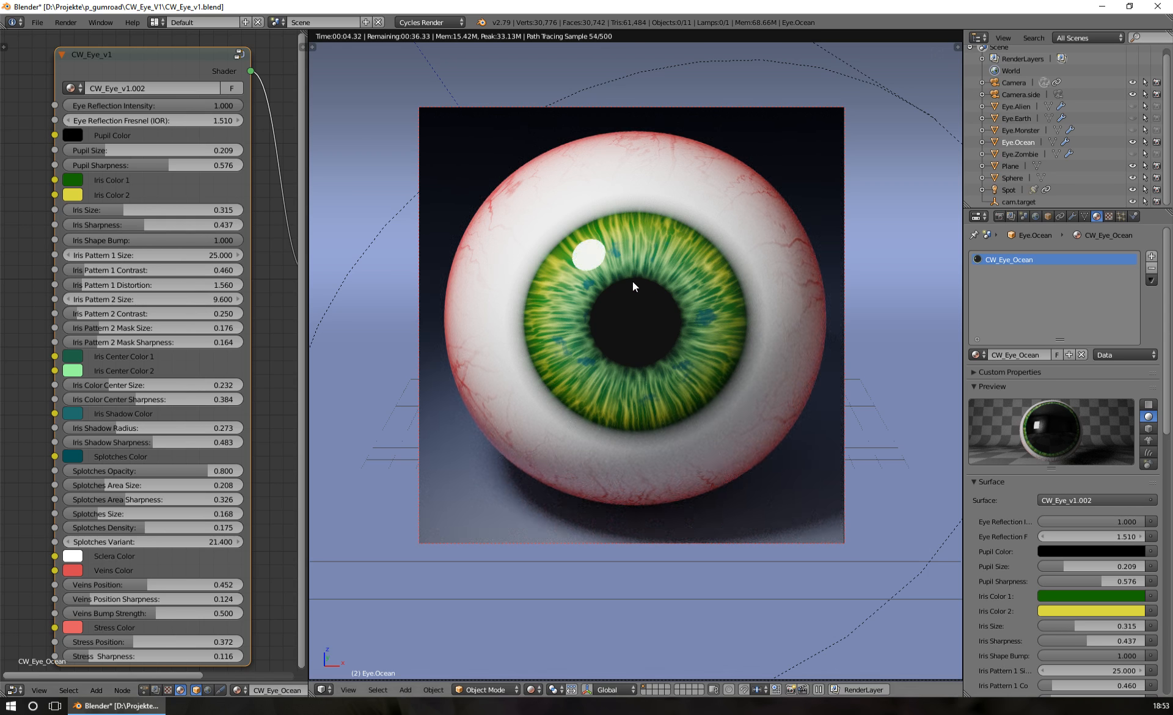
Inspect the iris from oblique side angles, with the rendered preview limited to a small region over the iris edge
{"action": "middle_click_drag", "start_coordinate": [594, 266], "coordinate": [591, 325]}
{"action": "scroll", "coordinate": [590, 303], "scroll_direction": "up", "scroll_amount": 2}
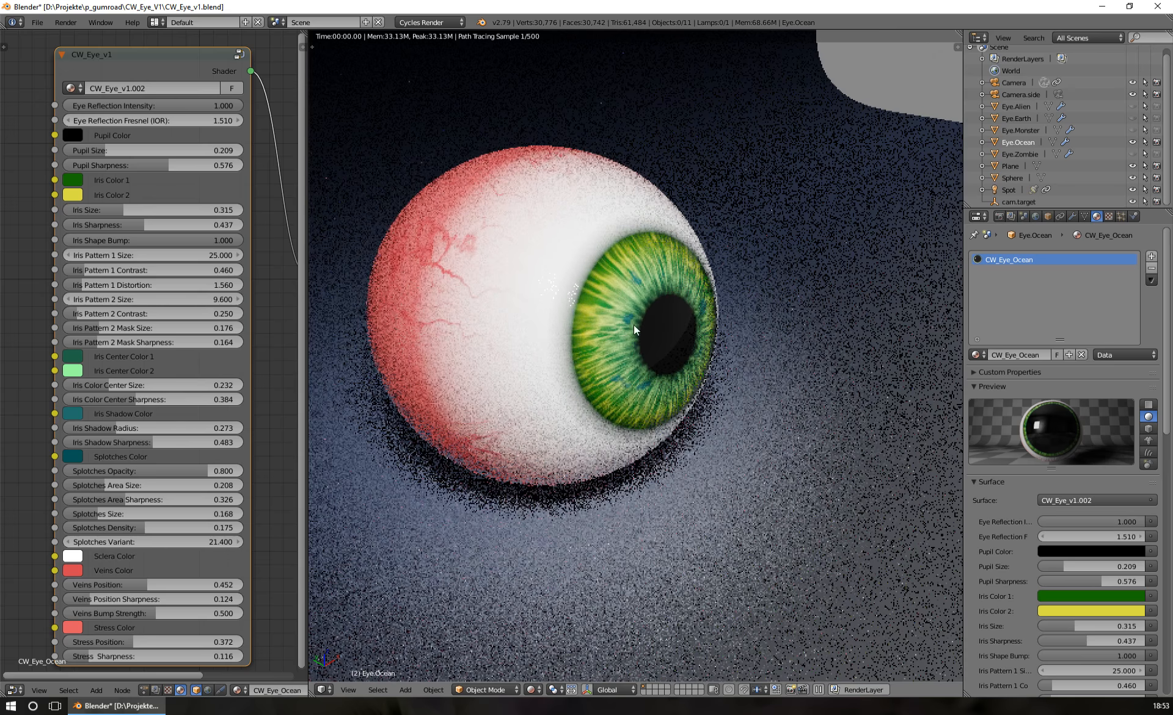
{"action": "key", "text": "ctrl+b"}
{"action": "left_click_drag", "start_coordinate": [464, 205], "coordinate": [692, 420]}
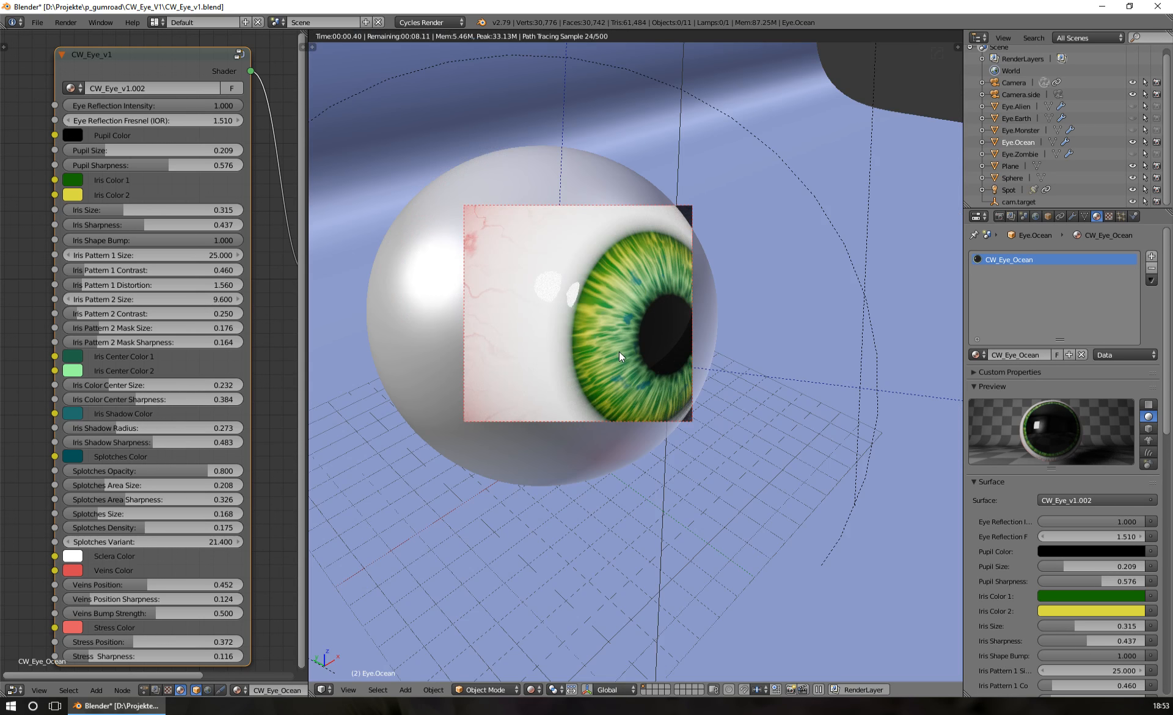
{"action": "middle_click_drag", "start_coordinate": [611, 309], "coordinate": [554, 280]}
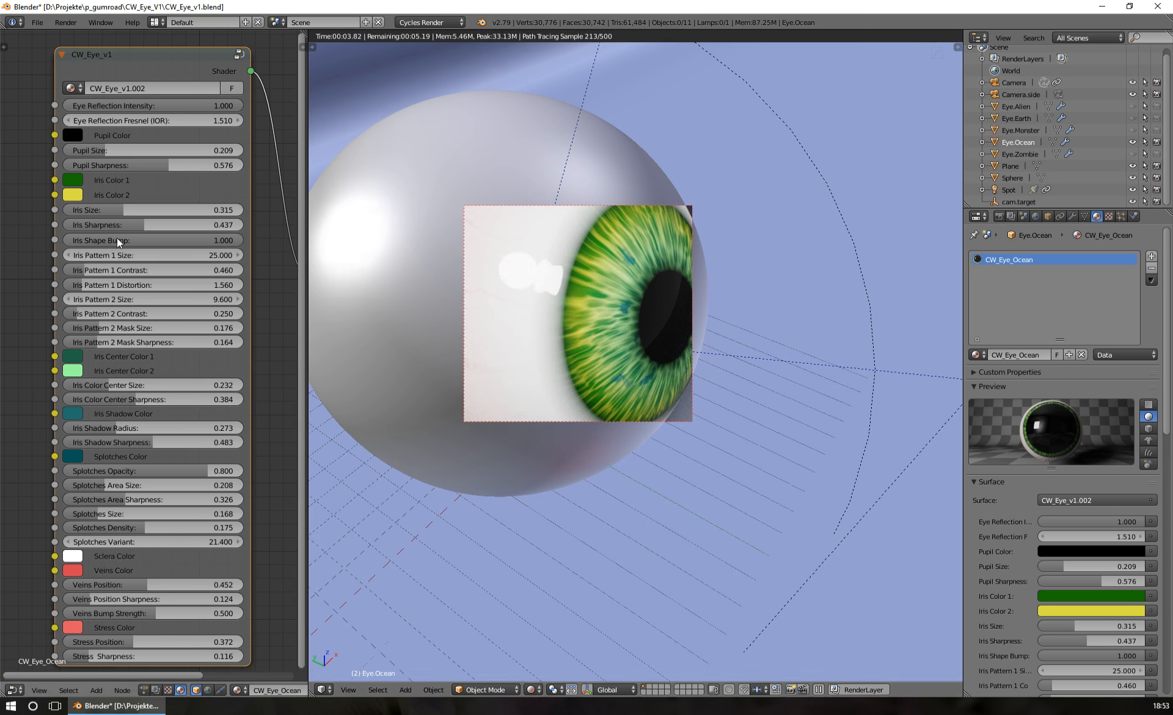
{"action": "middle_click_drag", "start_coordinate": [553, 308], "coordinate": [586, 291]}
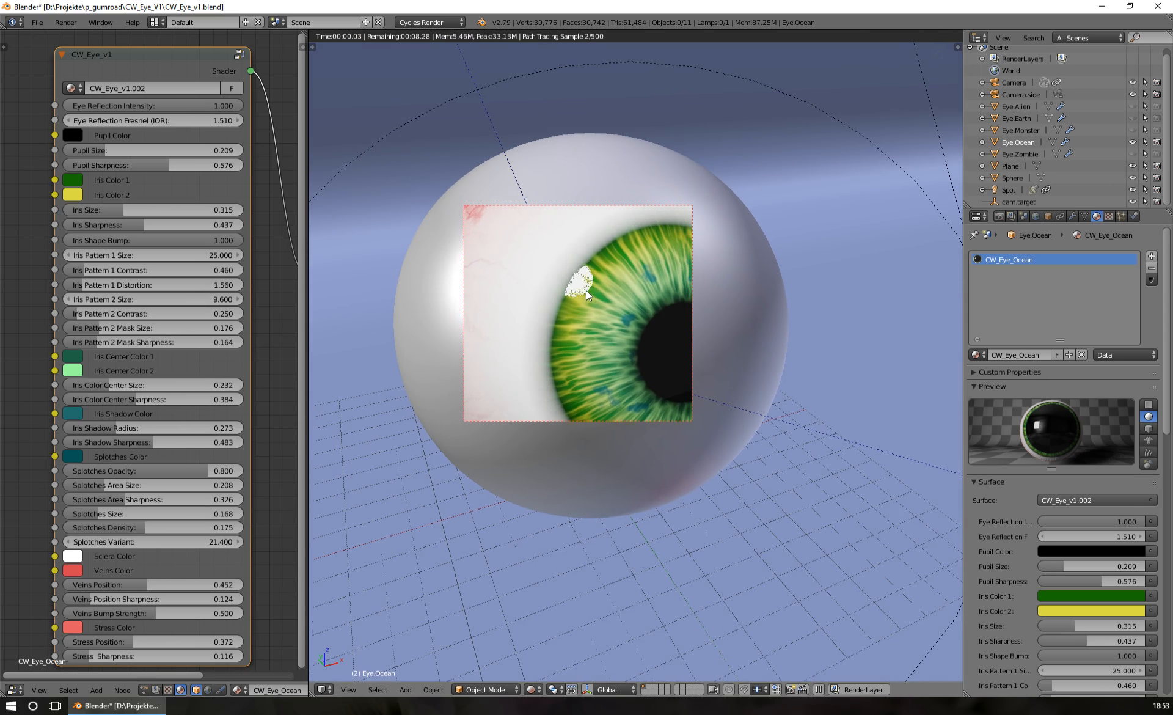
{"action": "middle_click_drag", "start_coordinate": [588, 345], "coordinate": [592, 347]}
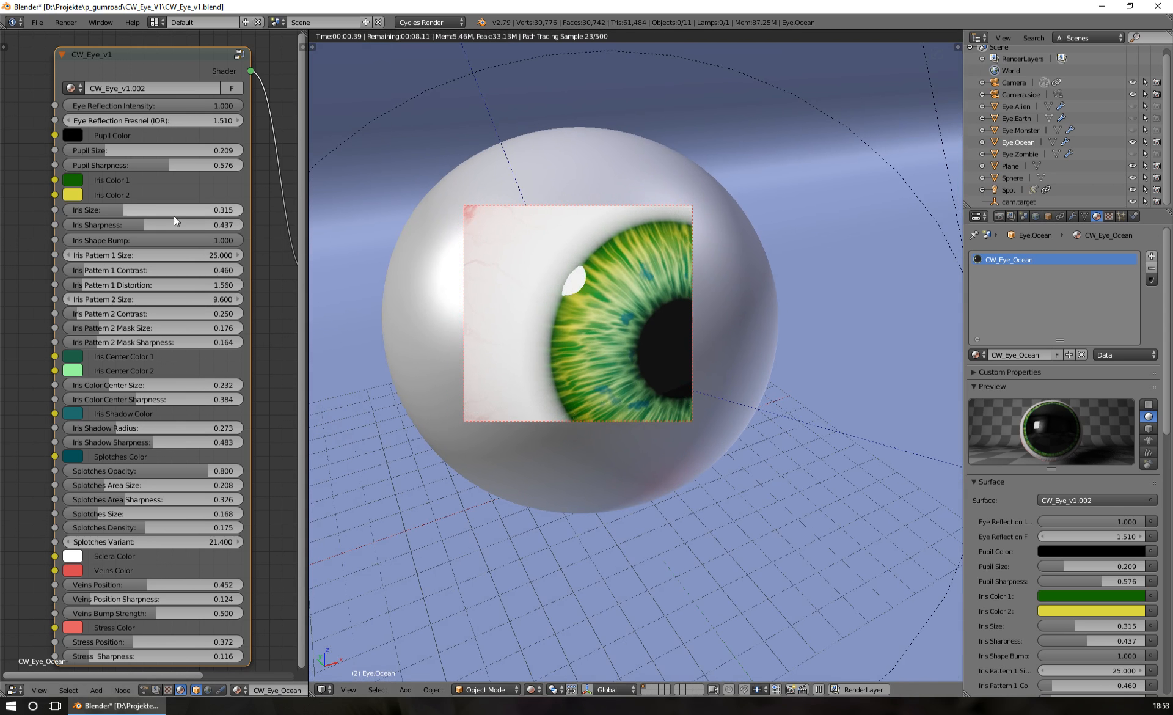
Try an Iris Shape Bump of 0.000, restore it to 1.000 and return to the camera view
{"action": "left_click_drag", "start_coordinate": [152, 240], "coordinate": [69, 240]}
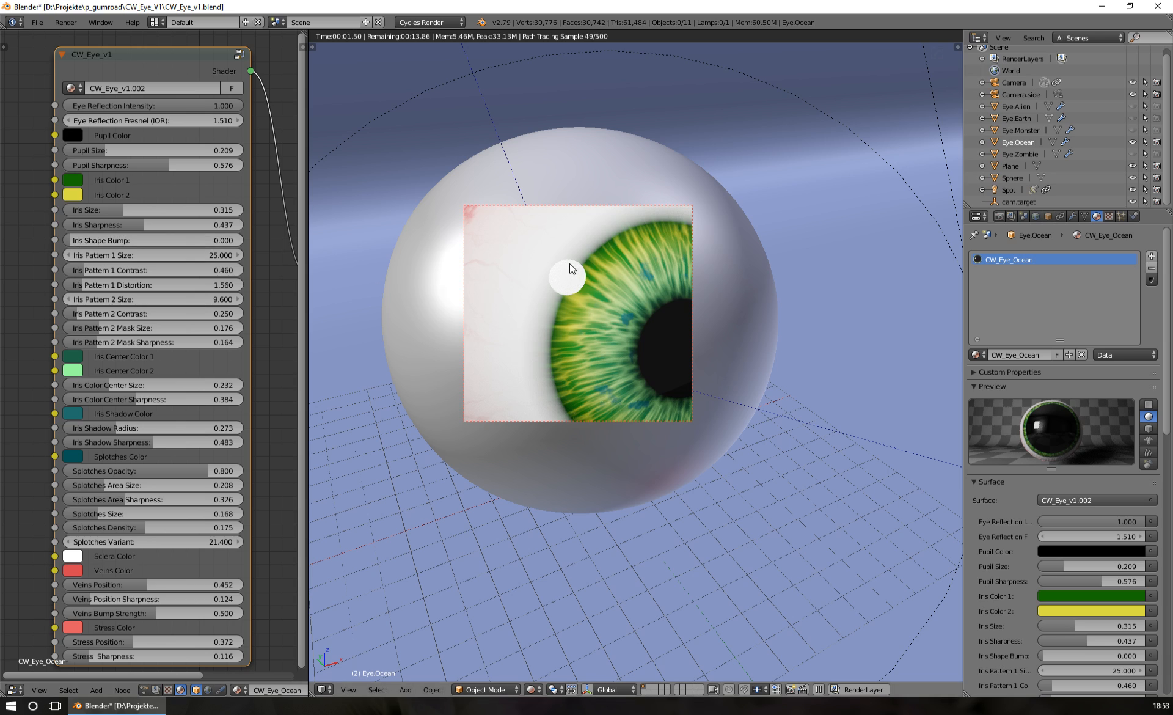
{"action": "middle_click_drag", "start_coordinate": [550, 347], "coordinate": [605, 310]}
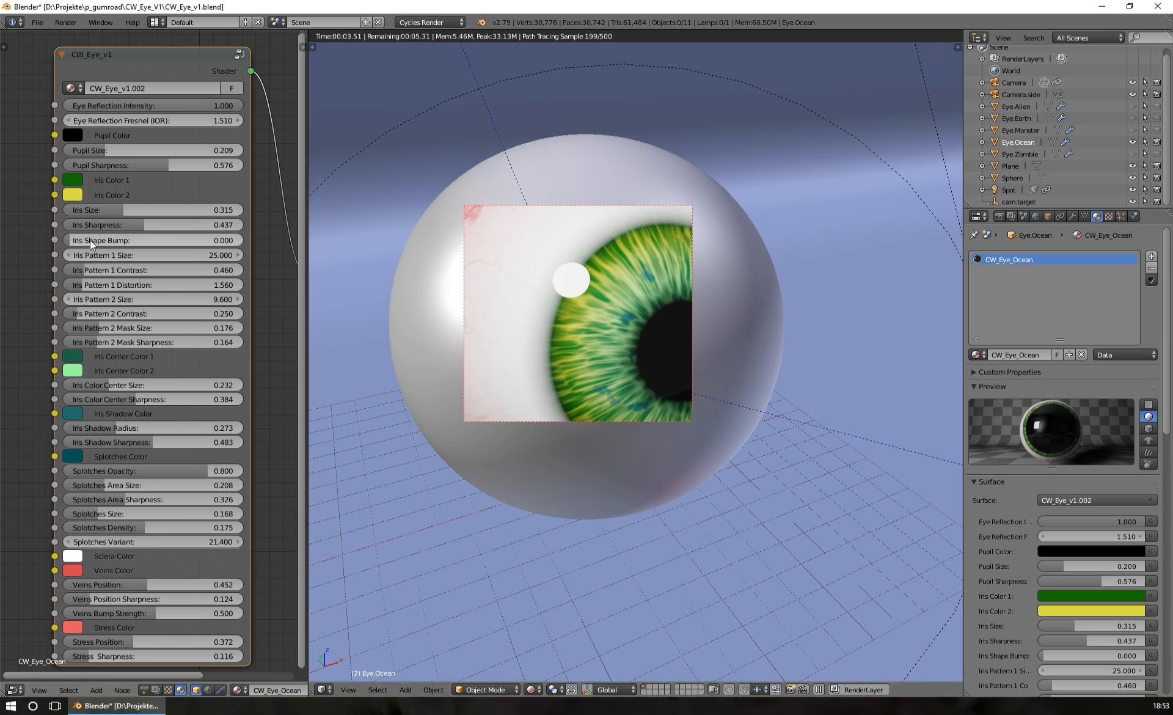
{"action": "left_click_drag", "start_coordinate": [90, 240], "coordinate": [244, 241]}
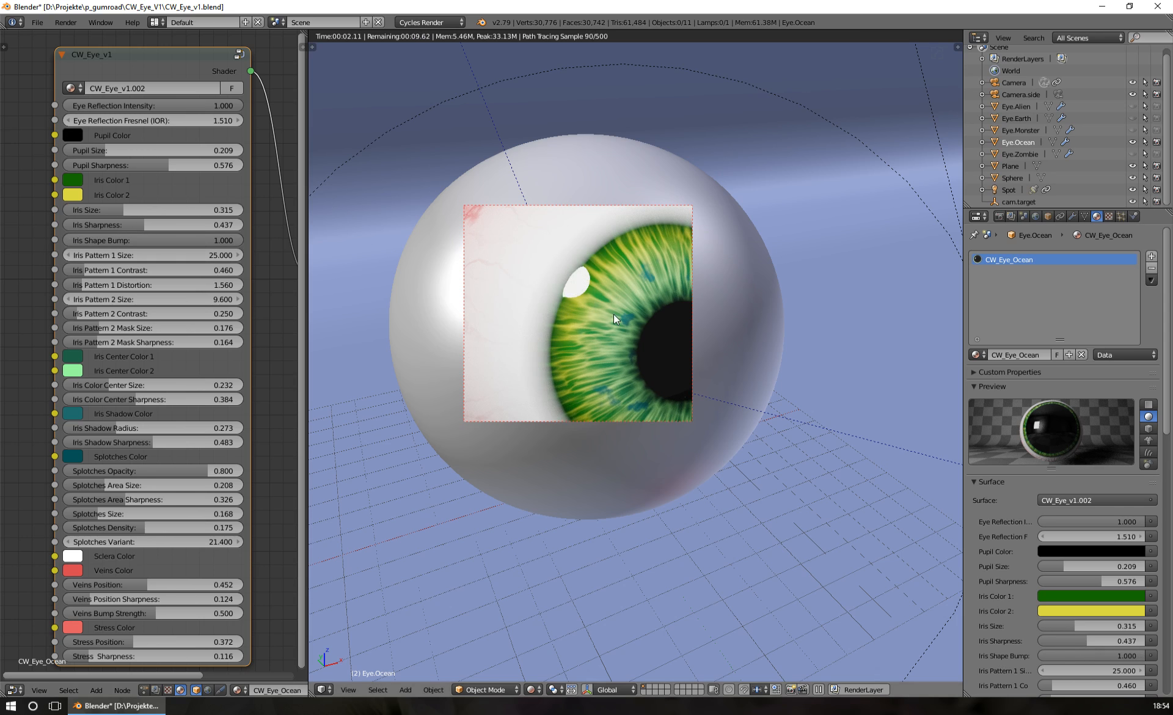
{"action": "key", "text": "KP_0"}
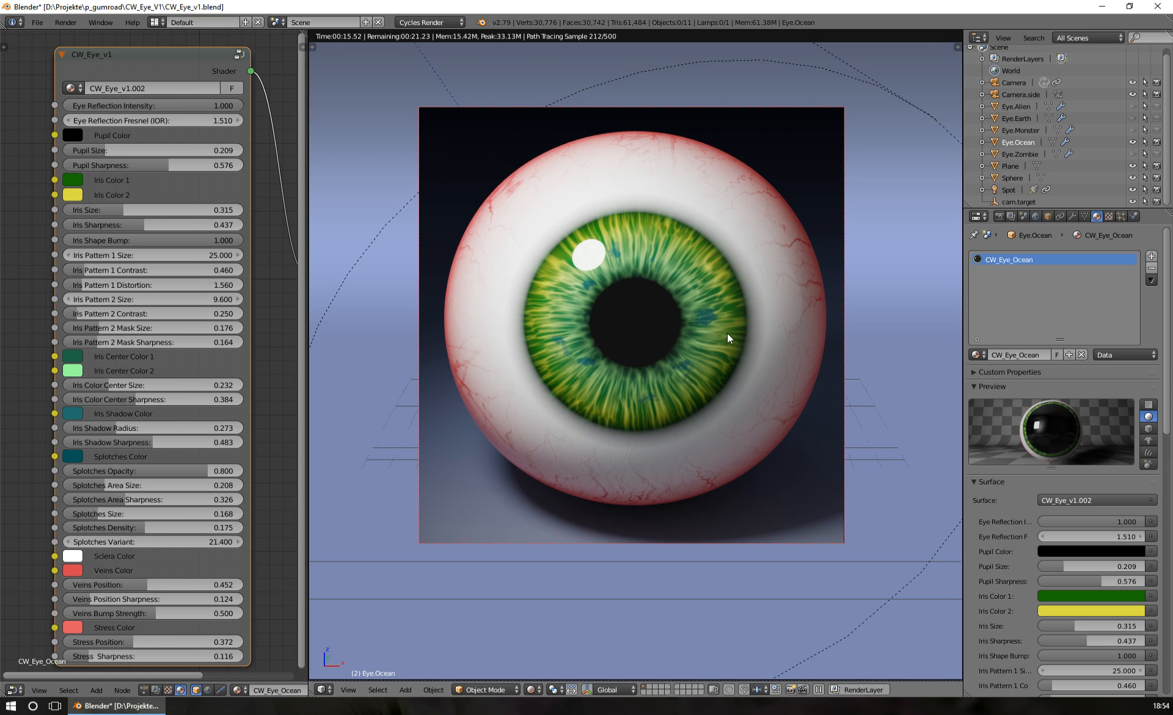
Try an Iris Pattern 1 Size of 40.000, followed by 10.000
{"action": "left_click_drag", "start_coordinate": [91, 255], "coordinate": [130, 255]}
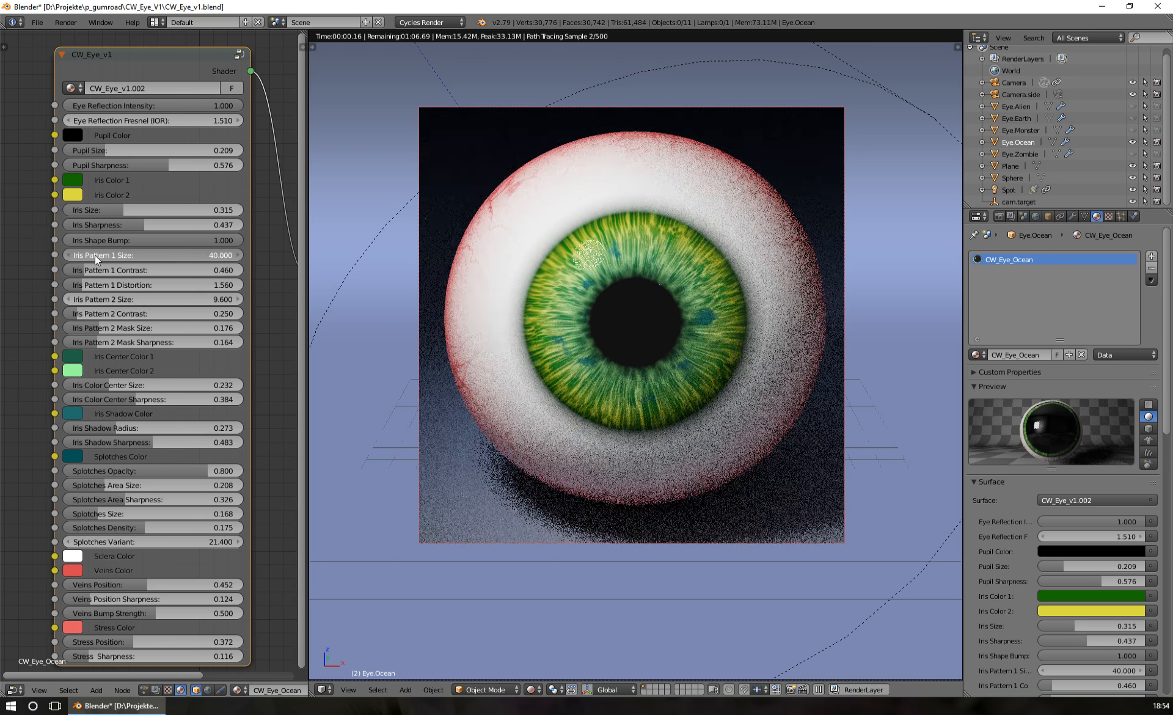
{"action": "left_click", "coordinate": [200, 255]}
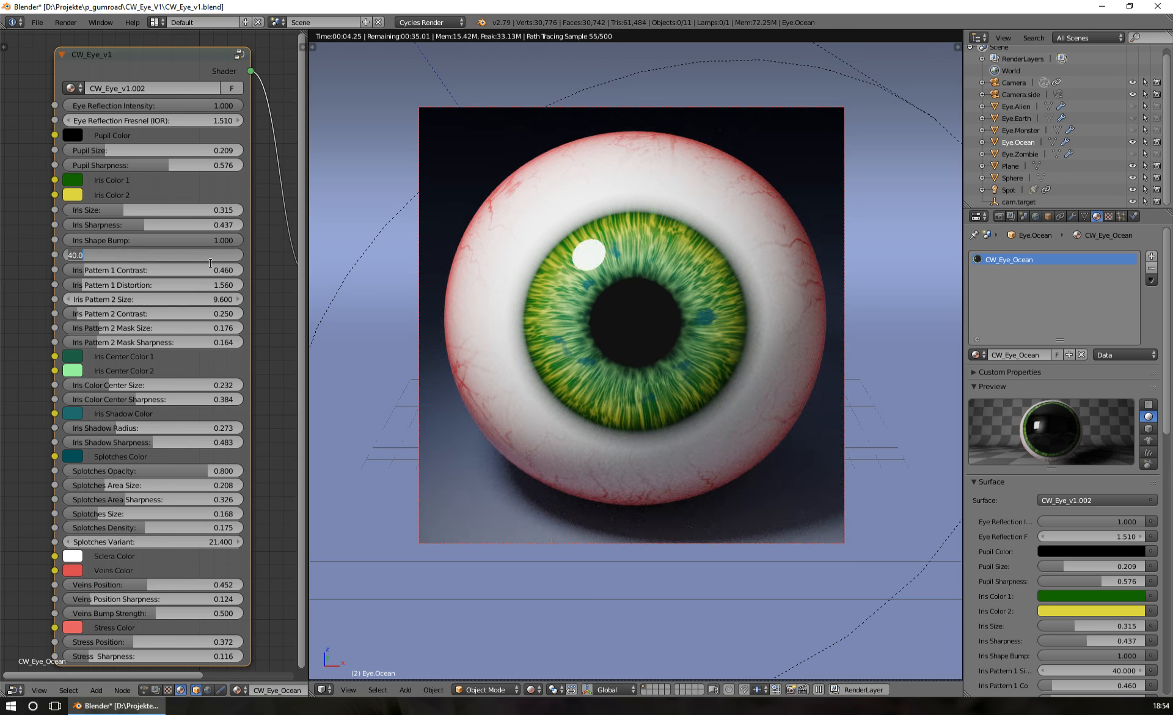
{"action": "type", "text": "10"}
{"action": "key", "text": "Return"}
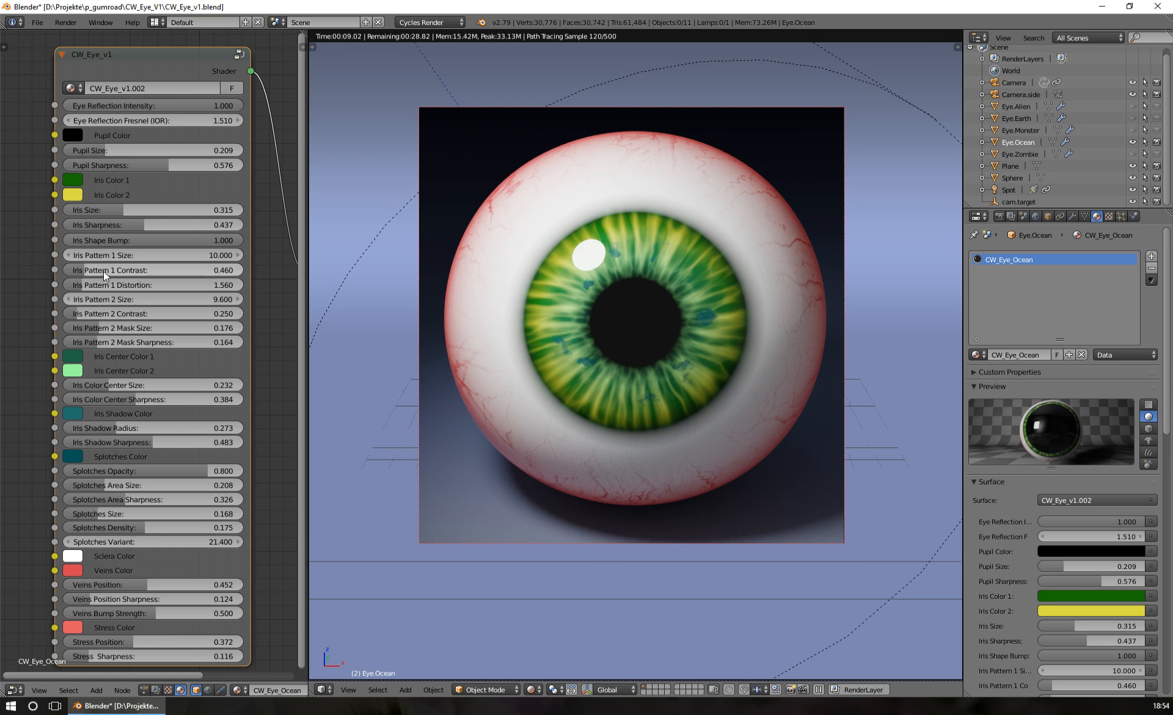
Test a high Iris Pattern 1 Contrast of 4.380 and reduce it to 1.220
{"action": "left_click_drag", "start_coordinate": [133, 270], "coordinate": [221, 270]}
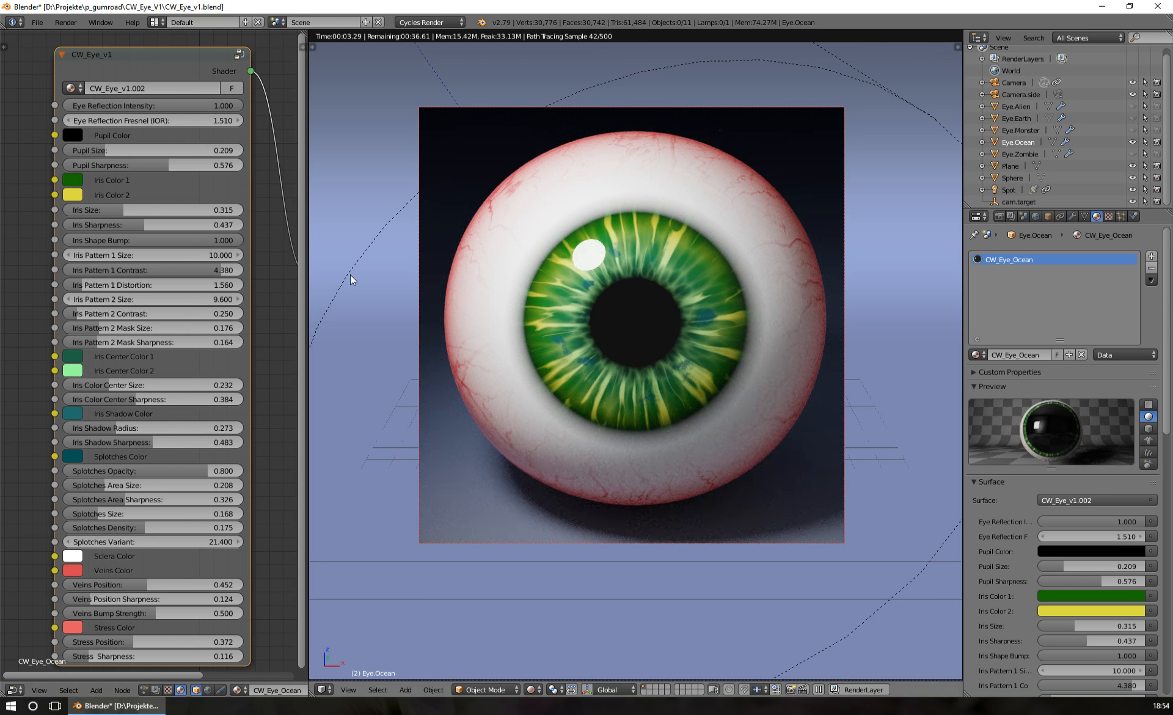
{"action": "mouse_move", "coordinate": [205, 273]}
{"action": "left_mouse_down"}
{"action": "mouse_move", "coordinate": [68, 274]}
{"action": "mouse_move", "coordinate": [171, 302]}
{"action": "mouse_move", "coordinate": [139, 270]}
{"action": "mouse_move", "coordinate": [181, 271]}
{"action": "left_mouse_up"}
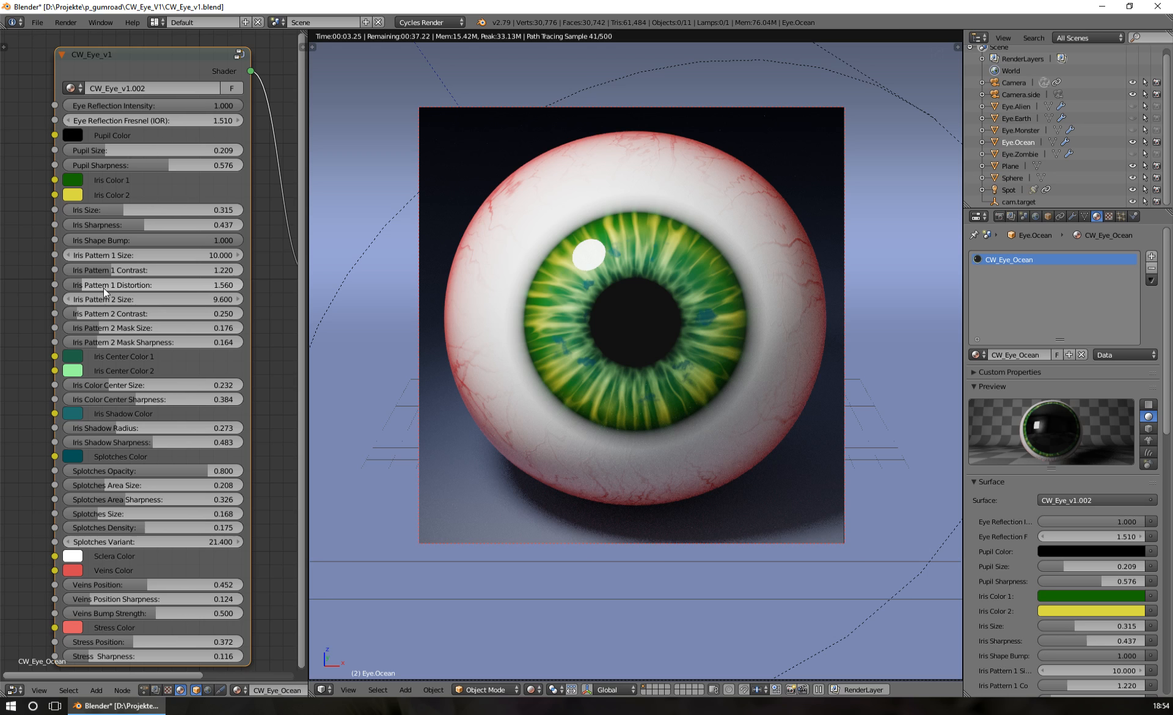
Try Iris Pattern 1 Distortion values of 0.000, 4.960 and 2.000
{"action": "left_click_drag", "start_coordinate": [104, 288], "coordinate": [85, 288]}
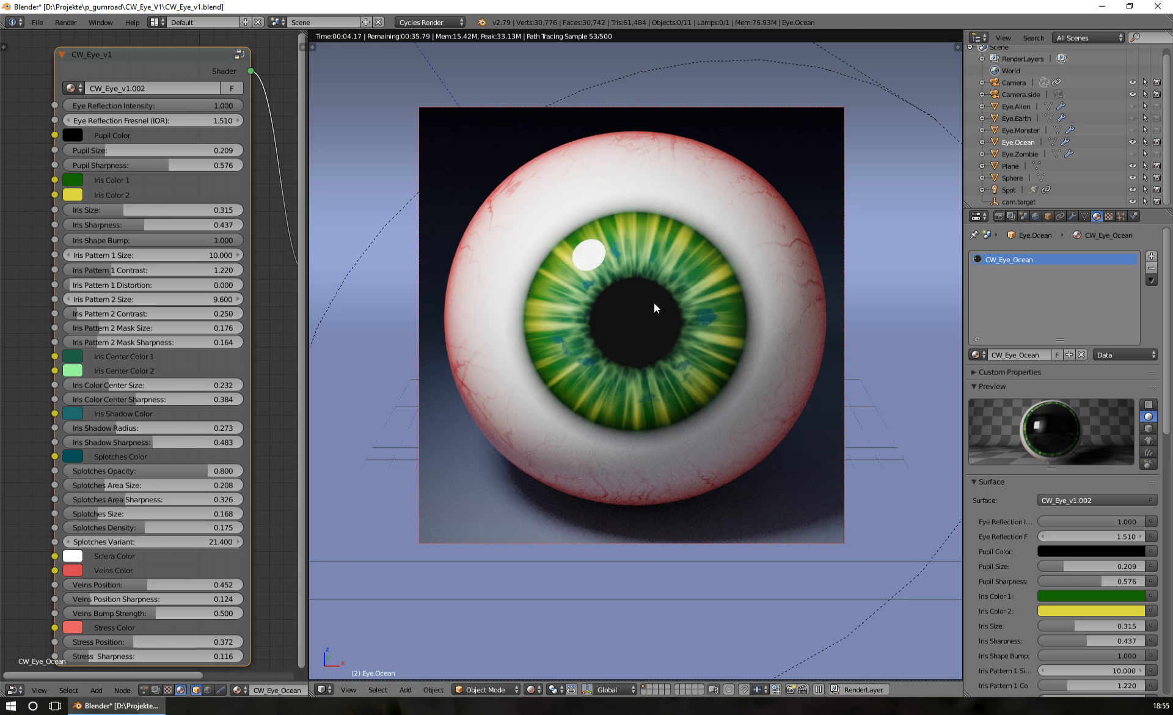
{"action": "left_click_drag", "start_coordinate": [104, 285], "coordinate": [149, 286]}
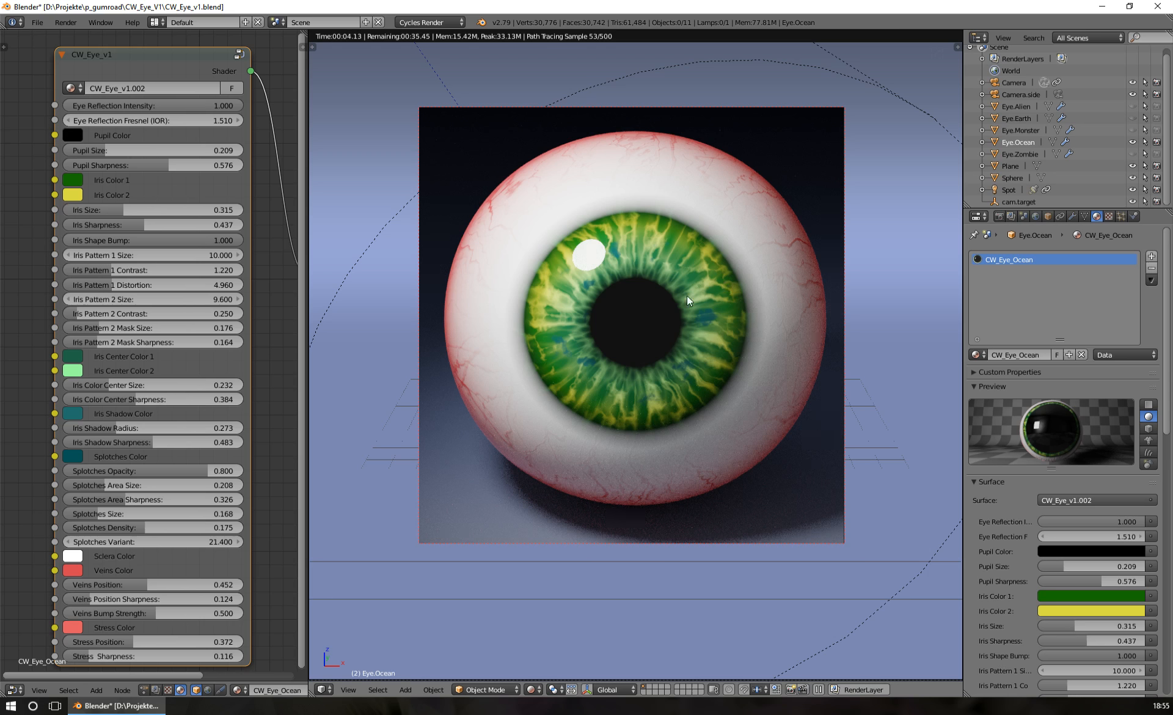
{"action": "left_click_drag", "start_coordinate": [108, 284], "coordinate": [174, 272]}
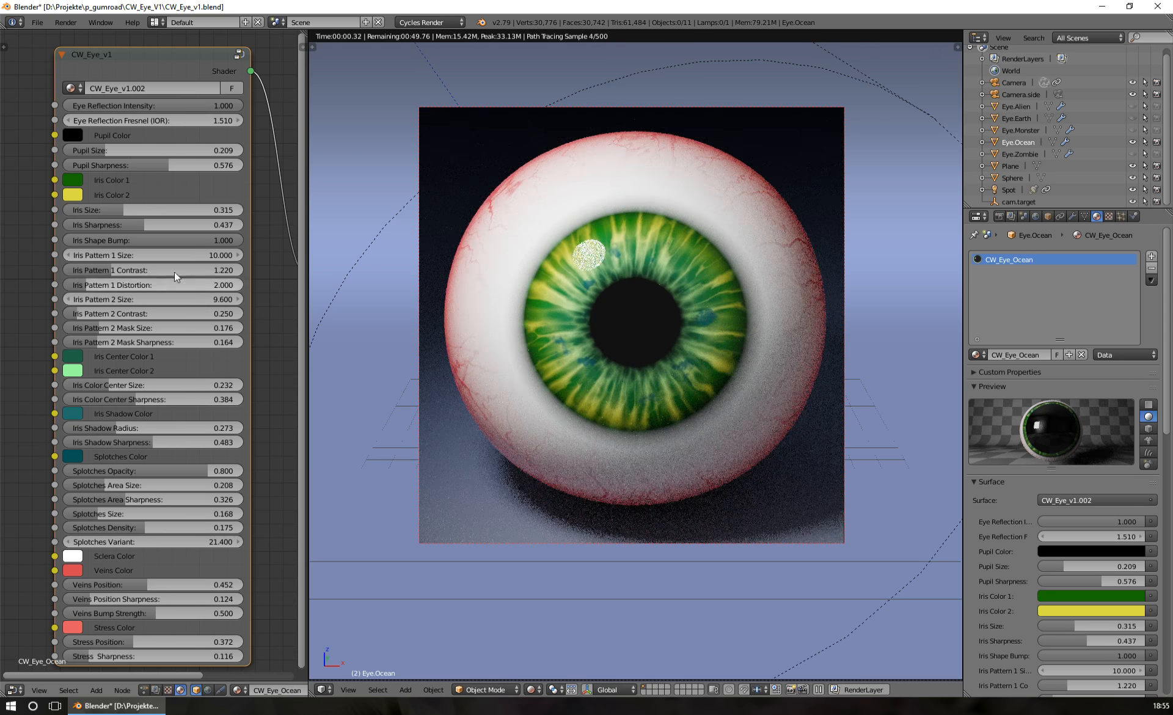
Set the Iris Pattern 1 Size to 20.000
{"action": "left_click", "coordinate": [211, 255]}
{"action": "type", "text": "20"}
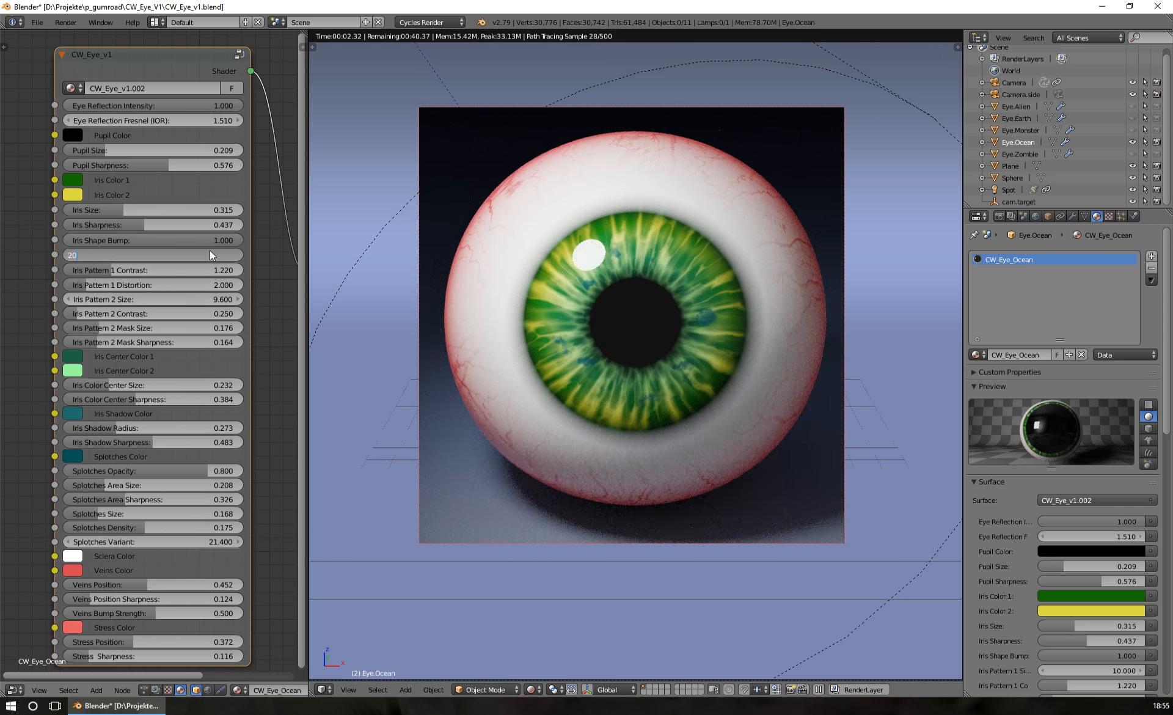
{"action": "key", "text": "Return"}
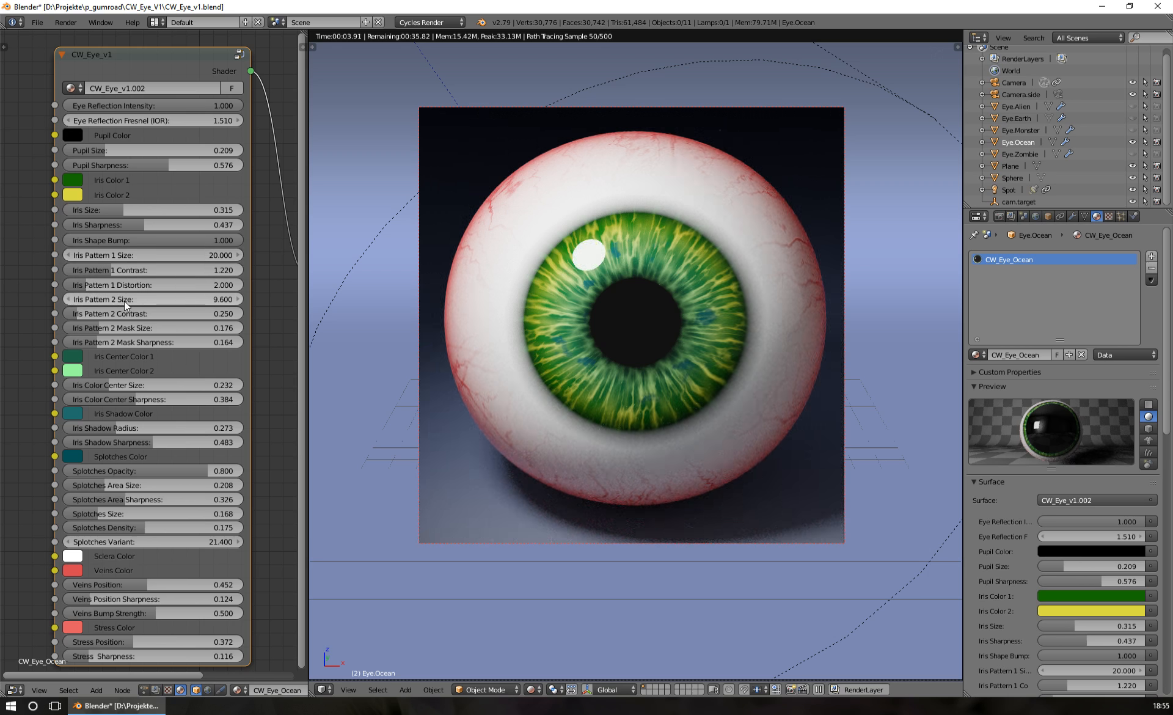
Reduce the Iris Pattern 1 Distortion to 0.500 while viewing the eye closer up
{"action": "scroll", "coordinate": [647, 335], "scroll_direction": "up", "scroll_amount": 1}
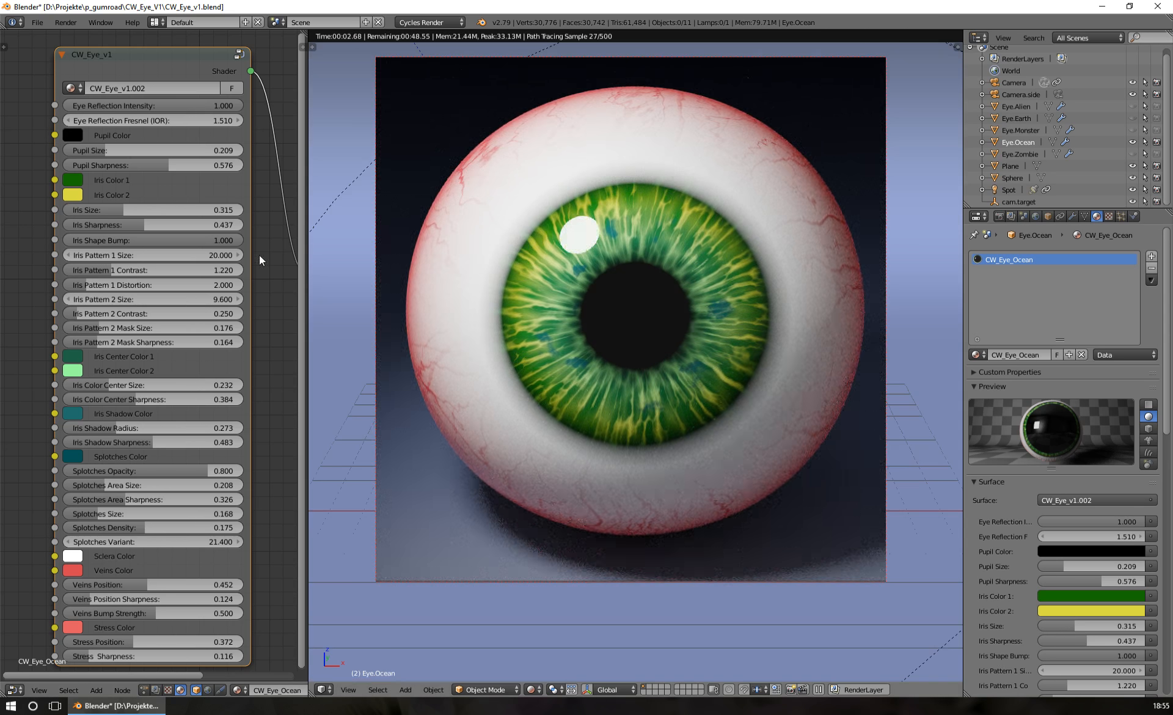
{"action": "left_click", "coordinate": [140, 284]}
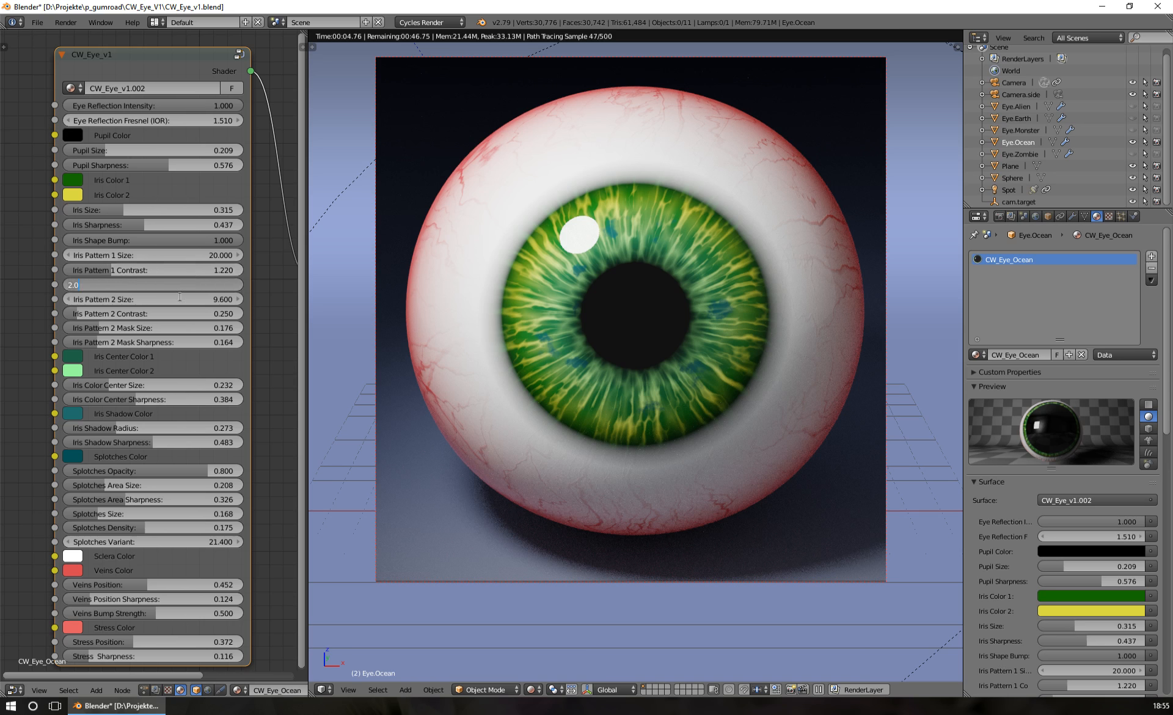
{"action": "type", "text": "0.5"}
{"action": "key", "text": "Return"}
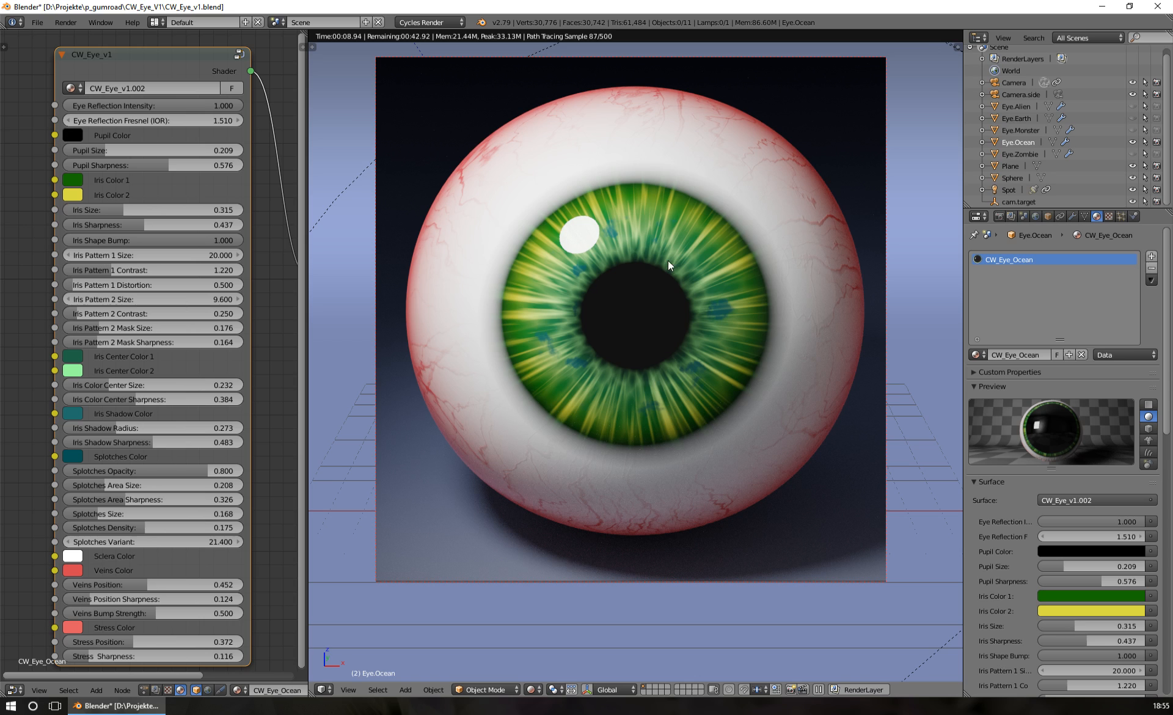
Adjust Iris Pattern 2 to a Size of 11.600, a Contrast of 0.990 and a Mask Size of 0.156
{"action": "left_click", "coordinate": [77, 299]}
{"action": "mouse_move", "coordinate": [77, 300]}
{"action": "left_mouse_down"}
{"action": "mouse_move", "coordinate": [116, 299]}
{"action": "mouse_move", "coordinate": [79, 300]}
{"action": "left_mouse_up"}
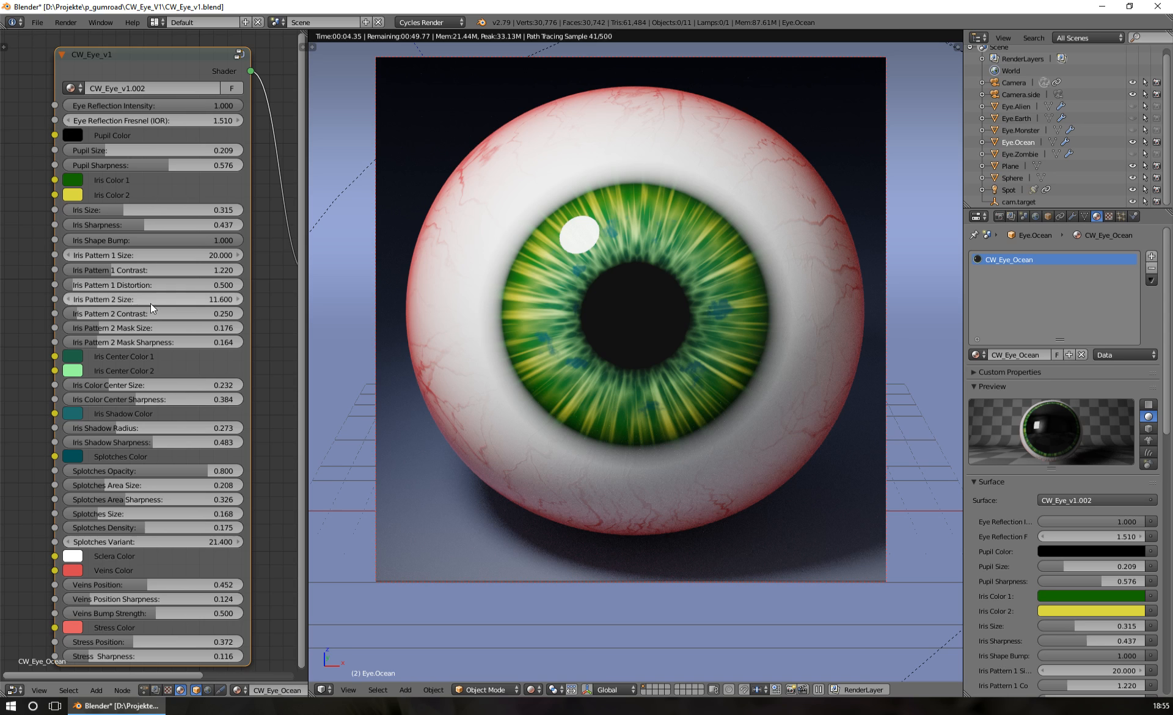
{"action": "left_click_drag", "start_coordinate": [83, 314], "coordinate": [118, 314]}
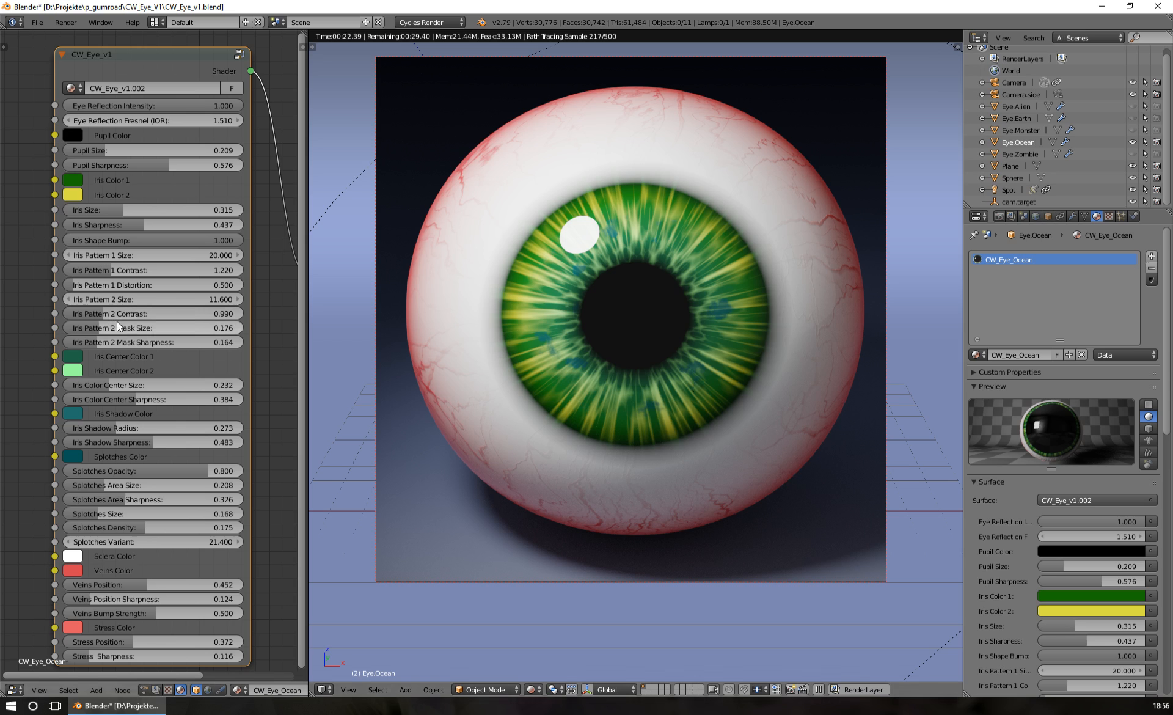
{"action": "mouse_move", "coordinate": [100, 327]}
{"action": "left_mouse_down"}
{"action": "mouse_move", "coordinate": [142, 327]}
{"action": "mouse_move", "coordinate": [81, 328]}
{"action": "mouse_move", "coordinate": [100, 328]}
{"action": "left_mouse_up"}
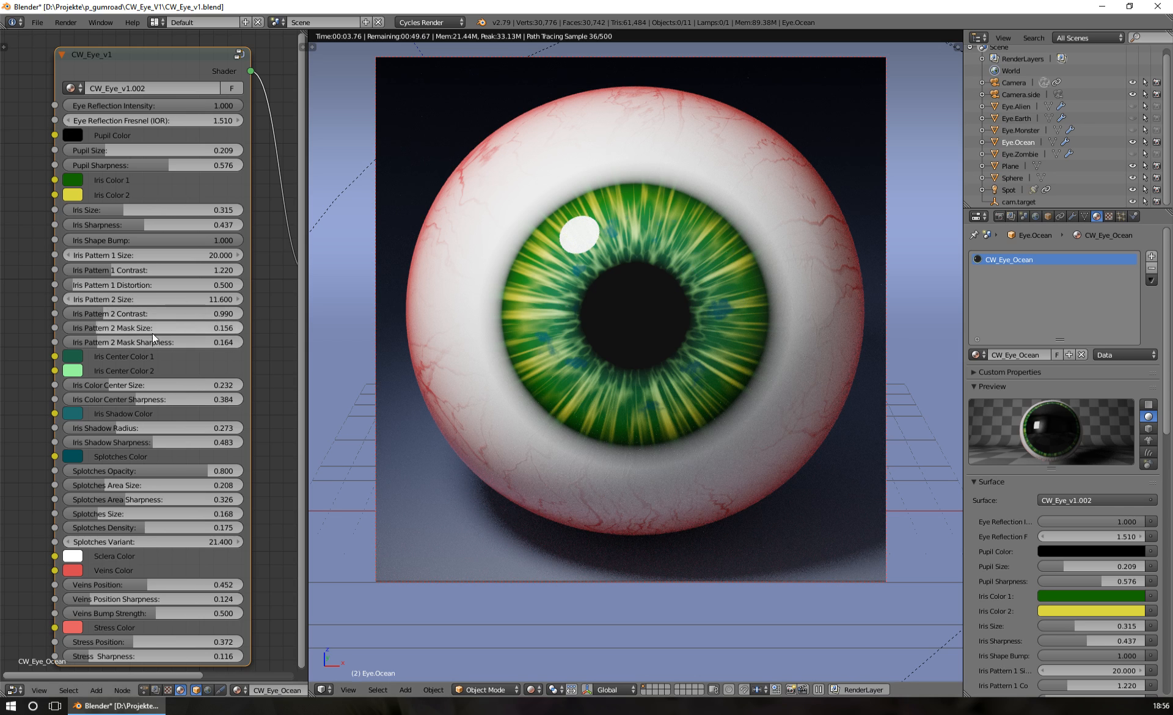
Try an Iris Pattern 2 Mask Size of 0.248 with Mask Sharpness 0.604, settling on 0.208 and 0.400
{"action": "left_click_drag", "start_coordinate": [93, 343], "coordinate": [136, 327]}
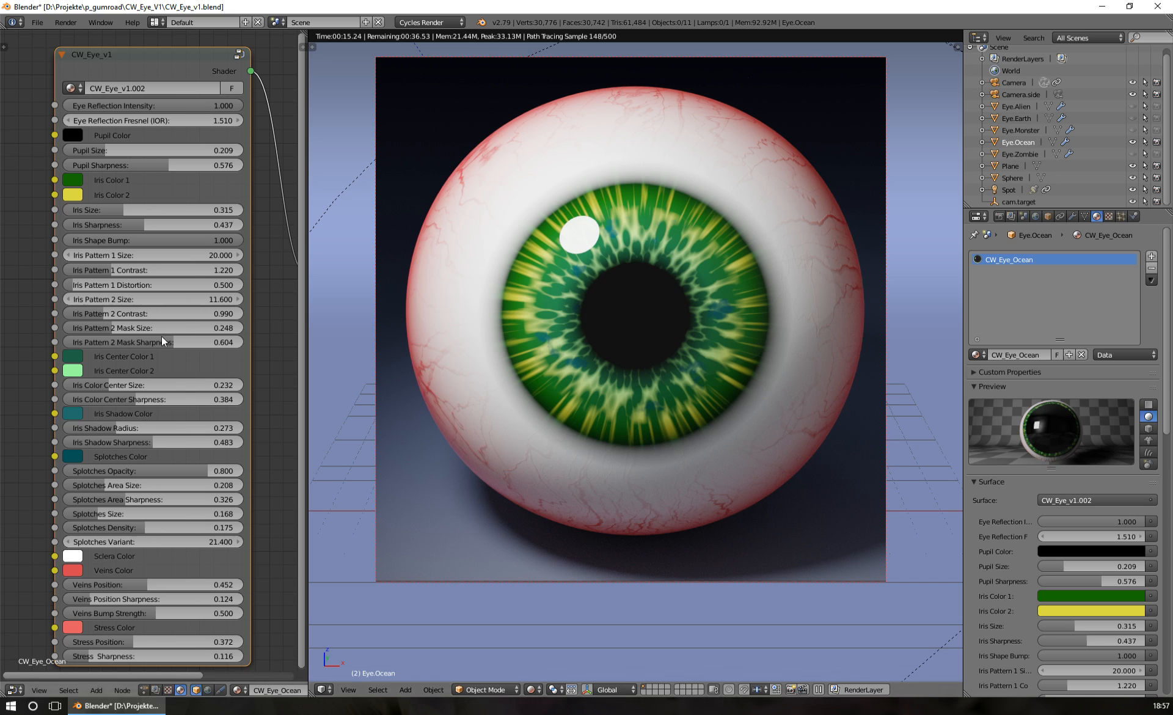
{"action": "left_click_drag", "start_coordinate": [162, 339], "coordinate": [113, 328]}
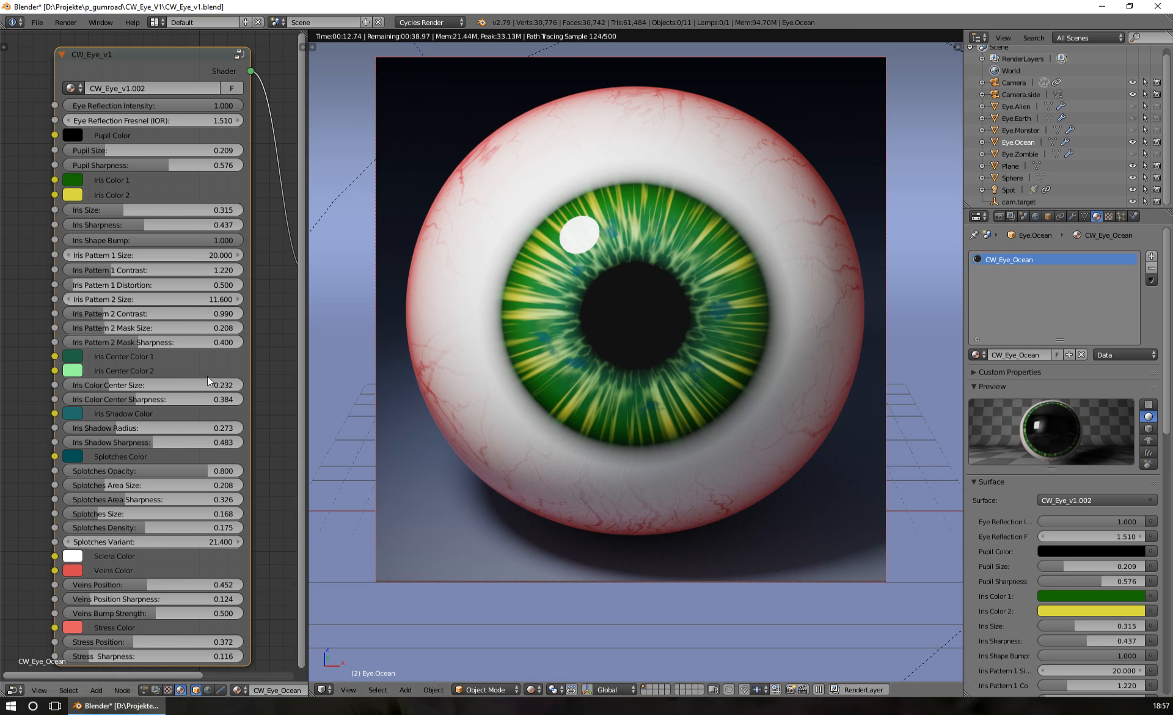
Recolor the iris center with purple and bright blue, and set its Size to 0.224 and Sharpness to 0.476
{"action": "left_click", "coordinate": [74, 357]}
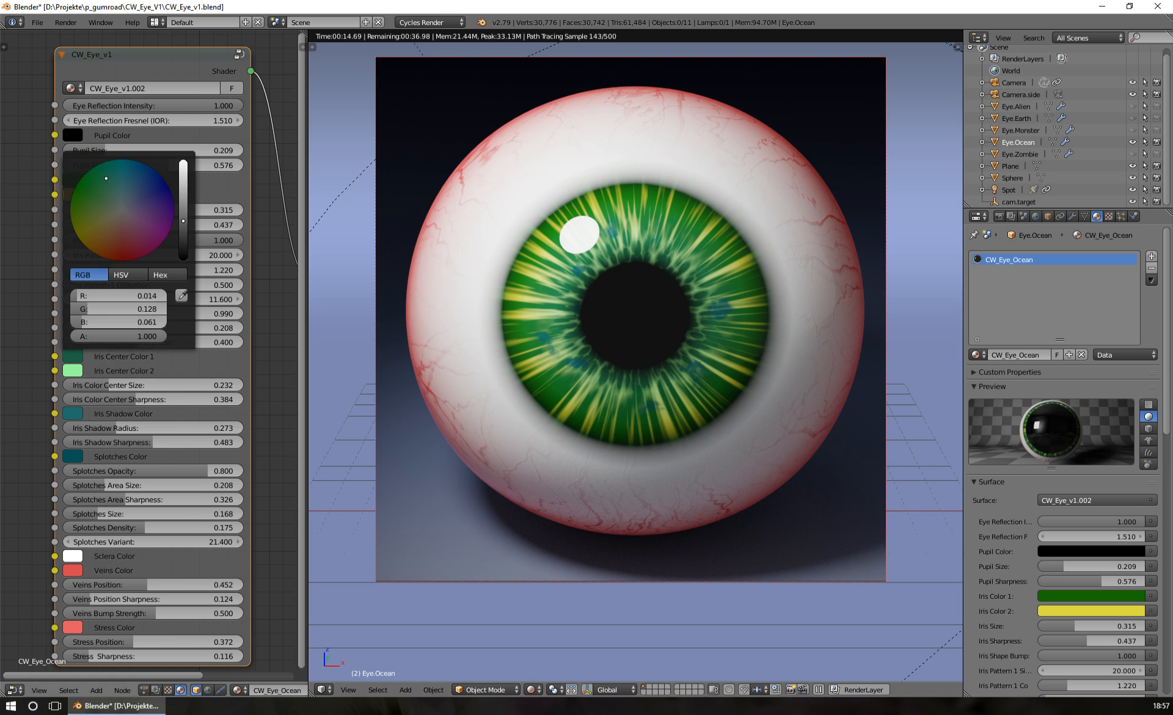
{"action": "left_click", "coordinate": [162, 227]}
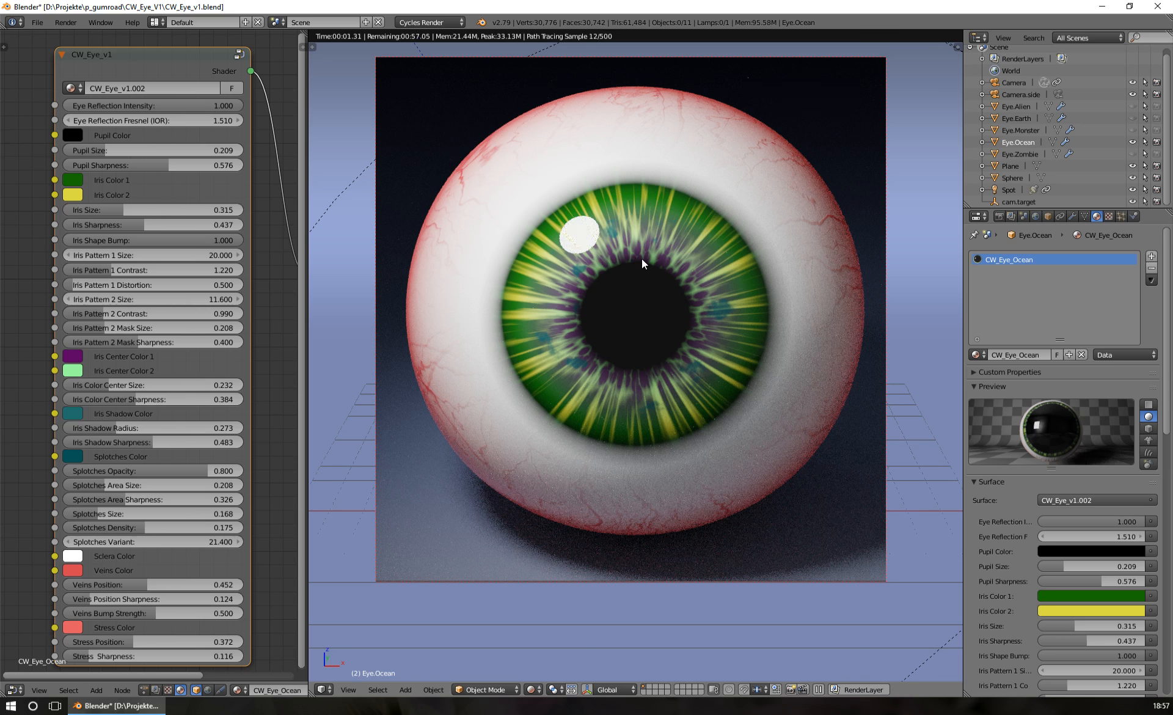
{"action": "left_click", "coordinate": [72, 370]}
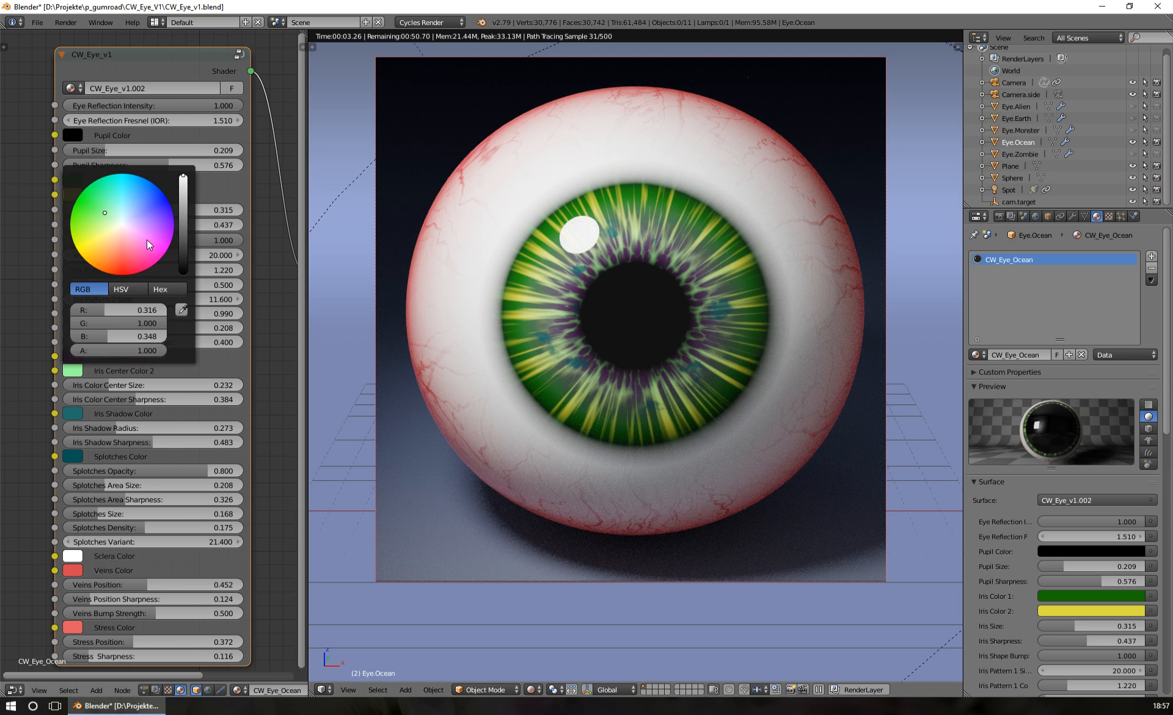
{"action": "left_click", "coordinate": [148, 193]}
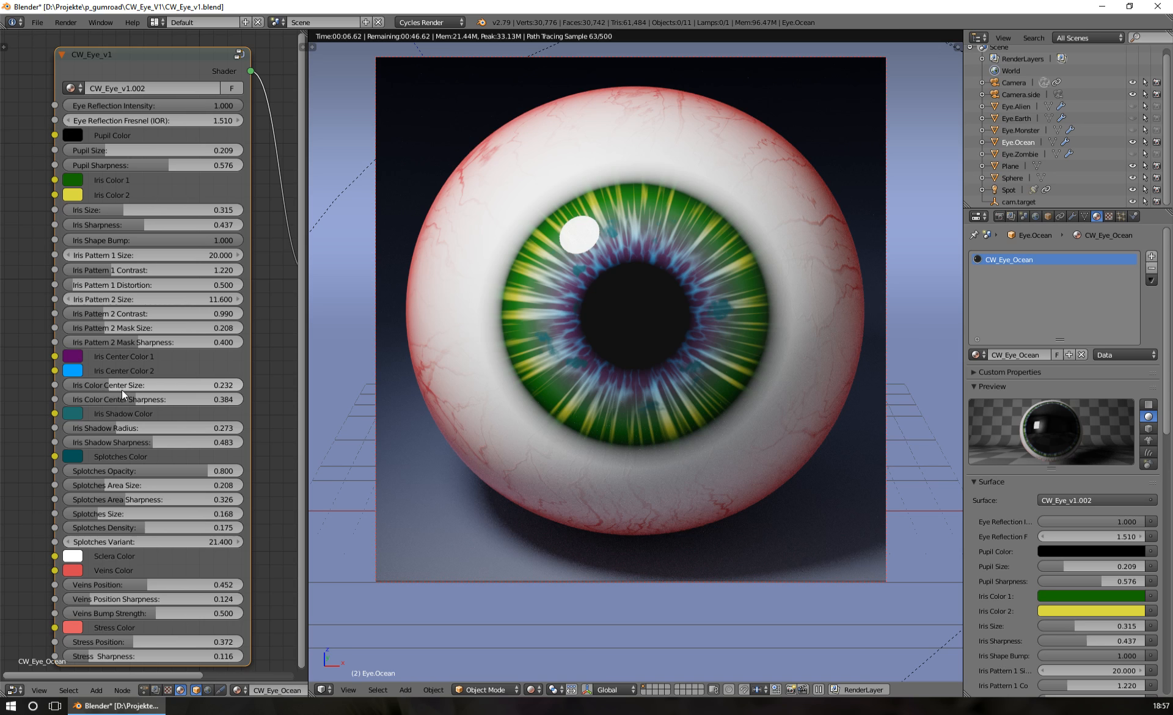
{"action": "left_click_drag", "start_coordinate": [122, 388], "coordinate": [193, 394]}
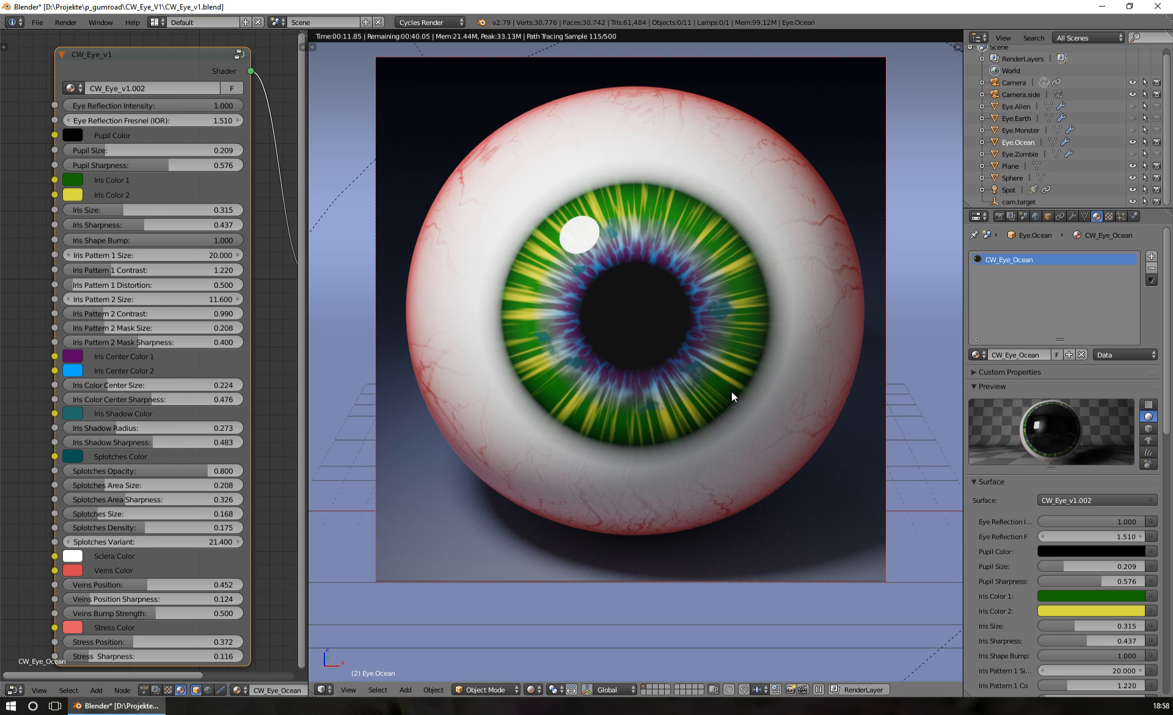
Try a black Iris Shadow Color with an Iris Shadow Radius of 0.233 and Sharpness of 0.311
{"action": "left_click", "coordinate": [75, 414]}
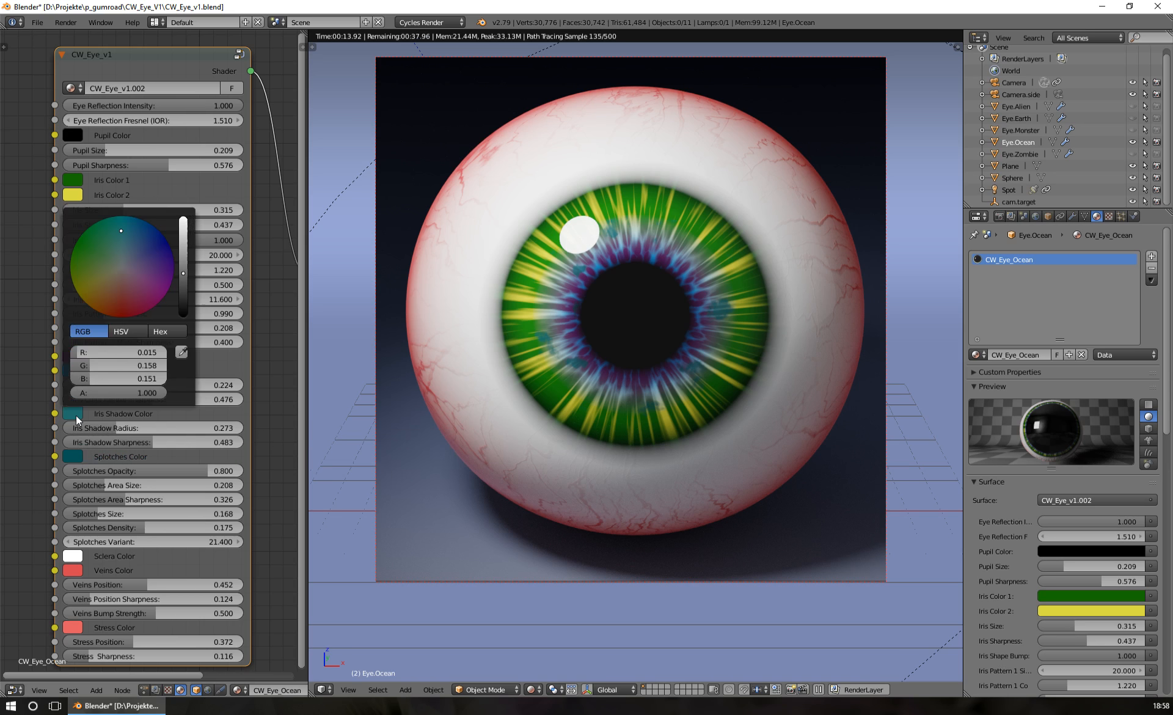
{"action": "left_click_drag", "start_coordinate": [183, 274], "coordinate": [183, 315]}
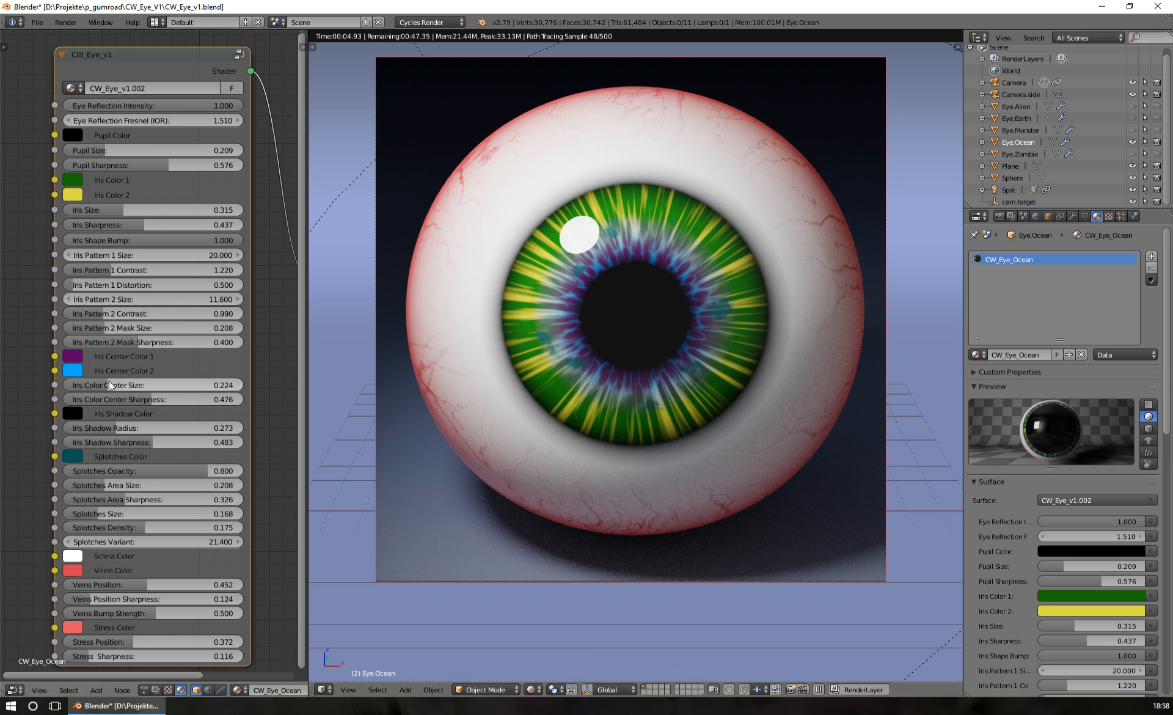
{"action": "left_click_drag", "start_coordinate": [109, 390], "coordinate": [106, 444]}
{"action": "key", "text": "Escape"}
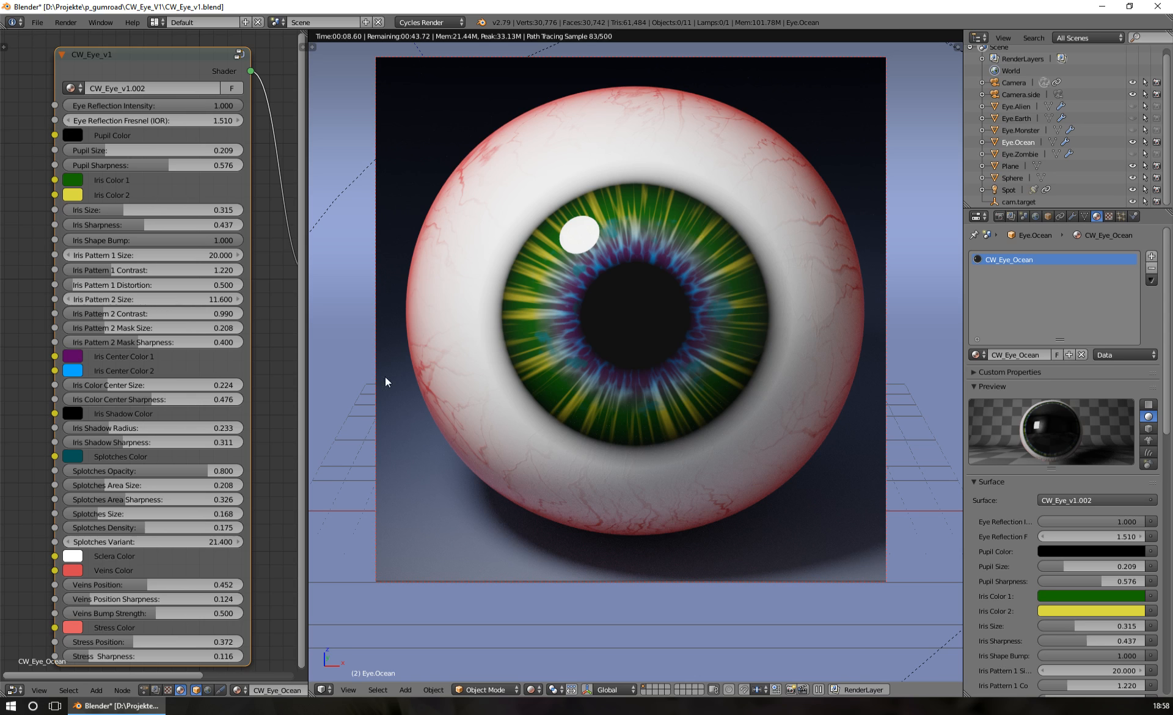
Try an Iris Shadow Sharpness of 0.591 with Iris Shadow Radius values of 0.281, 0.329 and 0.269
{"action": "mouse_move", "coordinate": [124, 445]}
{"action": "left_mouse_down"}
{"action": "mouse_move", "coordinate": [174, 444]}
{"action": "mouse_move", "coordinate": [112, 429]}
{"action": "mouse_move", "coordinate": [123, 429]}
{"action": "left_mouse_up"}
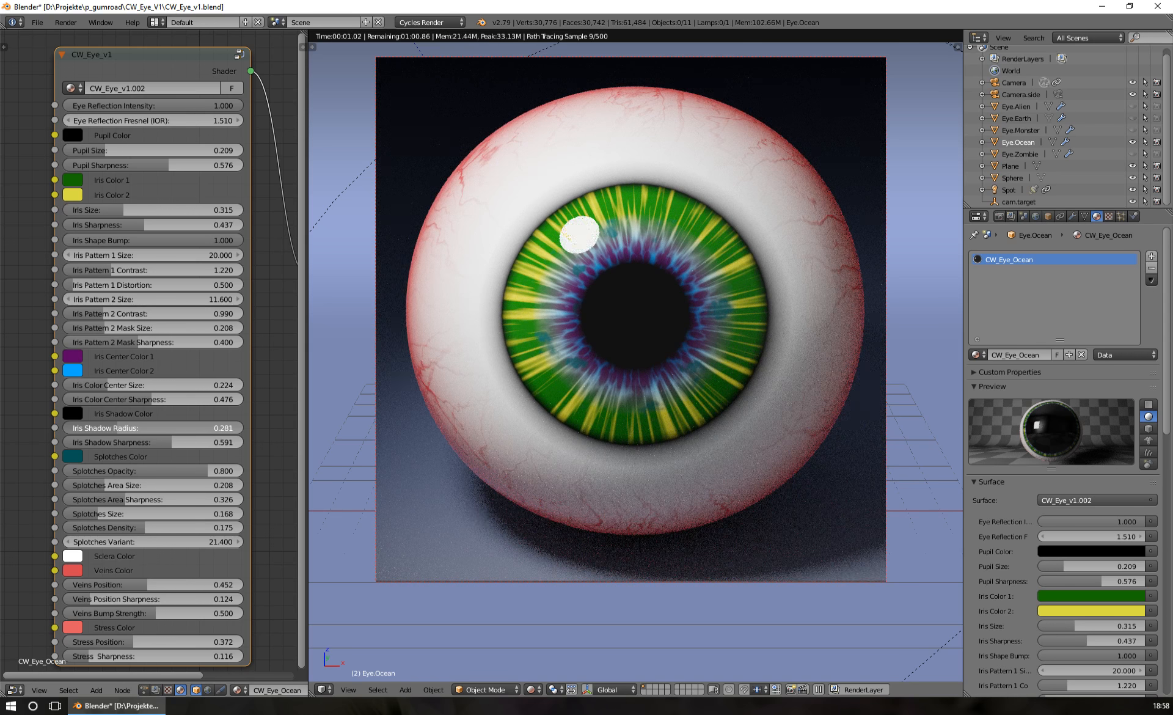
{"action": "left_click_drag", "start_coordinate": [123, 429], "coordinate": [131, 429]}
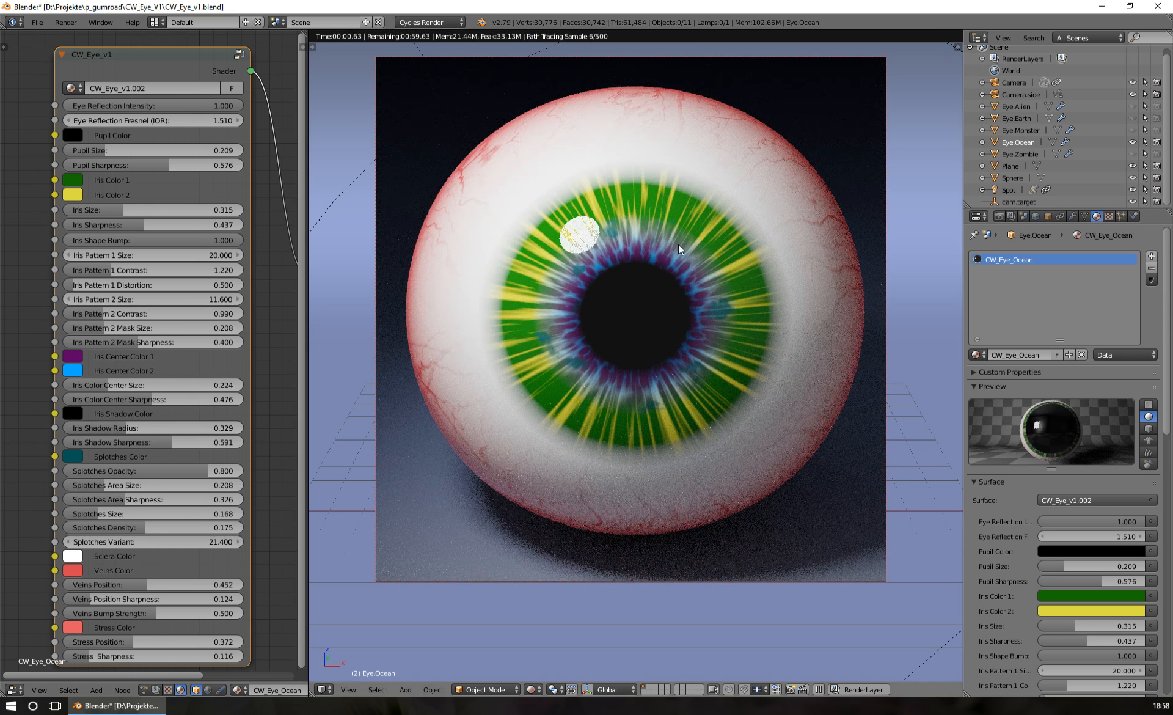
{"action": "left_click_drag", "start_coordinate": [165, 385], "coordinate": [116, 384]}
{"action": "right_click", "coordinate": [116, 384]}
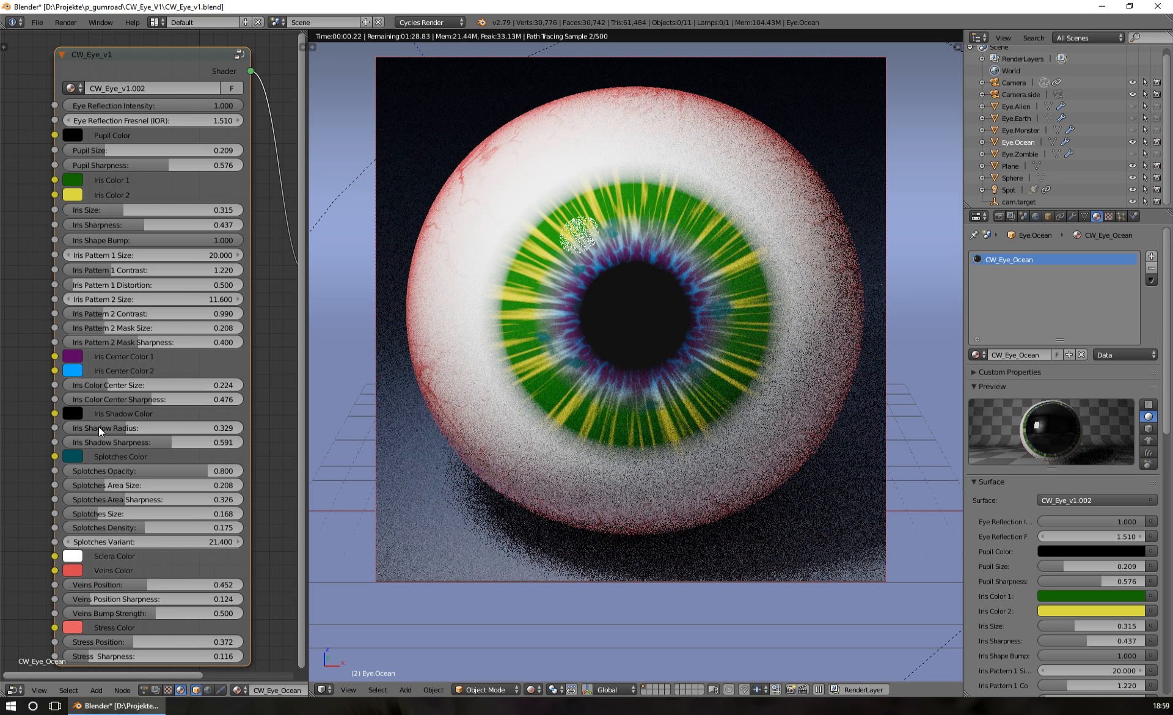
{"action": "left_click_drag", "start_coordinate": [88, 429], "coordinate": [127, 409]}
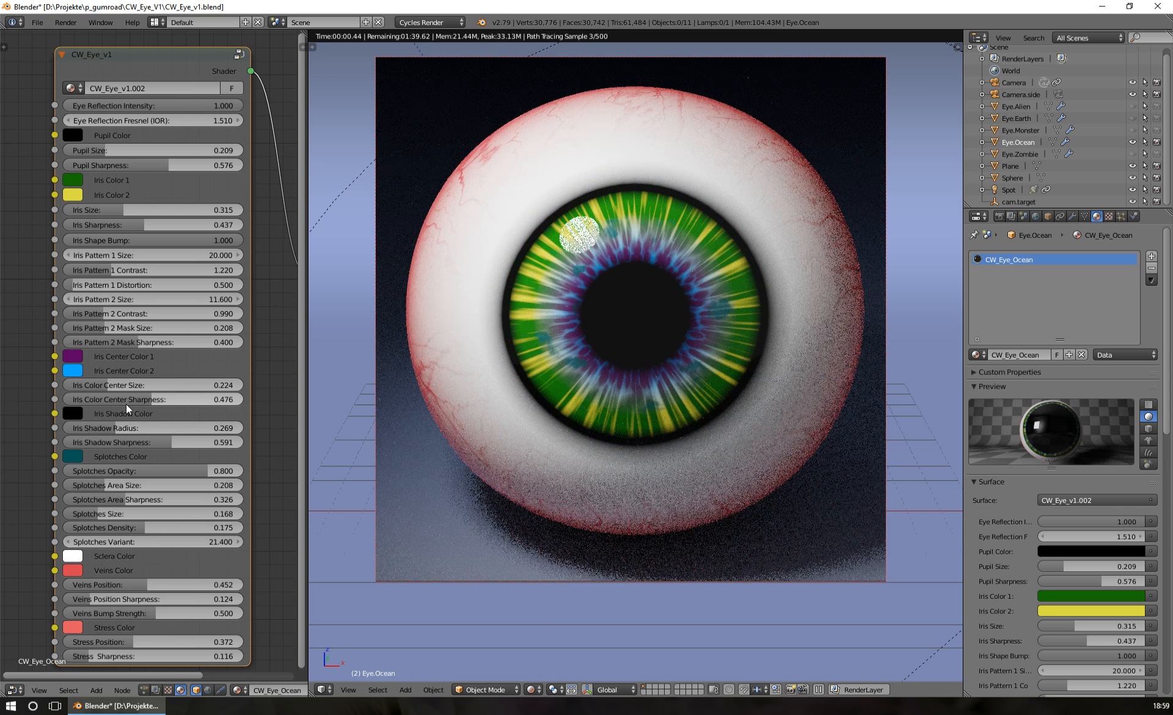
Try white as the Iris Shadow Color and an Iris Shadow Sharpness of 0.479
{"action": "left_click", "coordinate": [72, 411]}
{"action": "left_click_drag", "start_coordinate": [183, 293], "coordinate": [184, 218]}
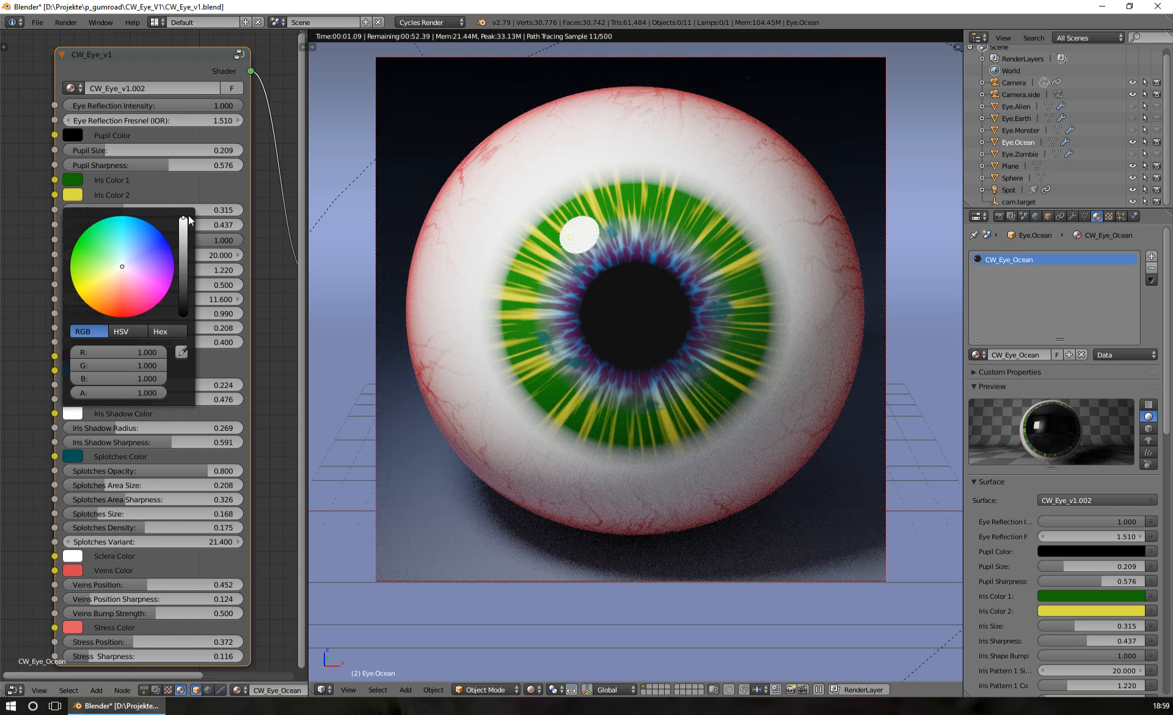
{"action": "right_click", "coordinate": [188, 215]}
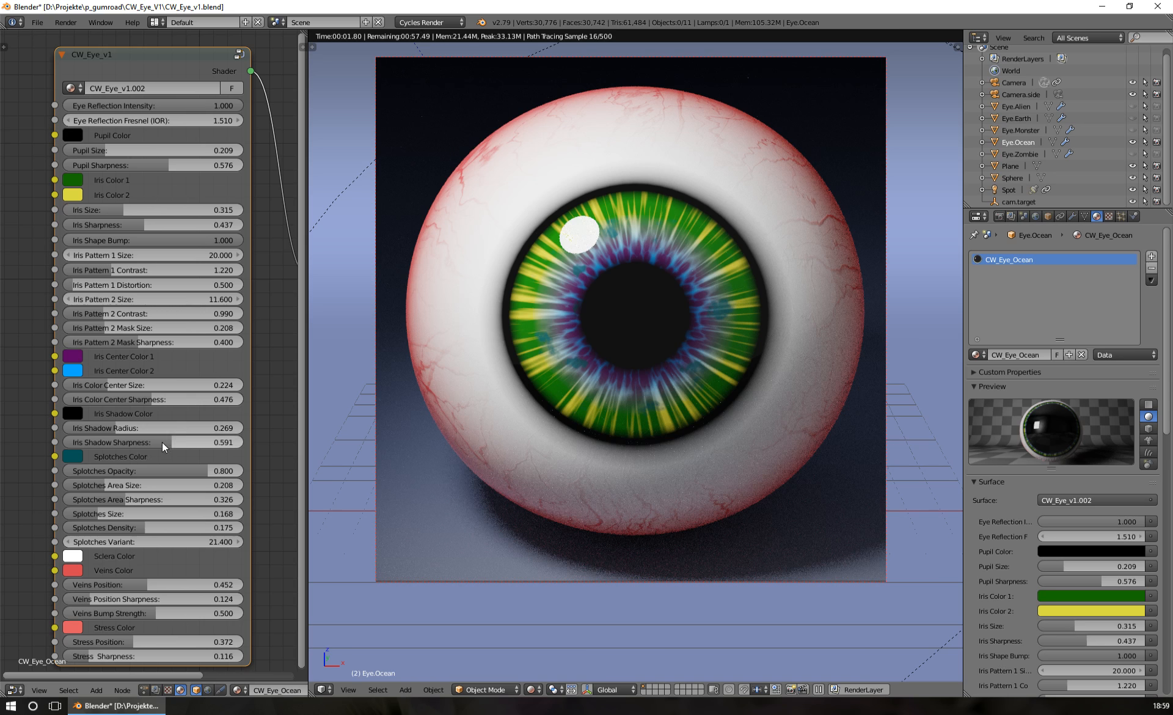
{"action": "left_click_drag", "start_coordinate": [164, 447], "coordinate": [143, 447]}
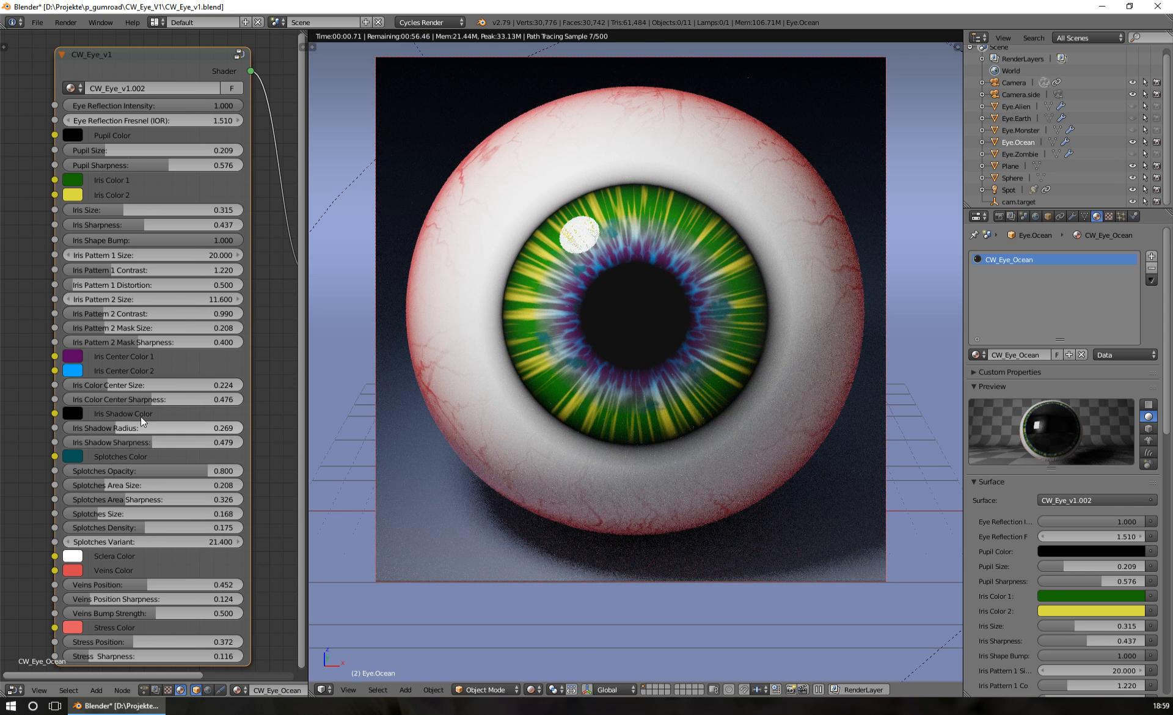
Try dark gray, purple and dark red as the Iris Shadow Color, settling on bright red
{"action": "left_click", "coordinate": [78, 413]}
{"action": "left_click", "coordinate": [183, 285]}
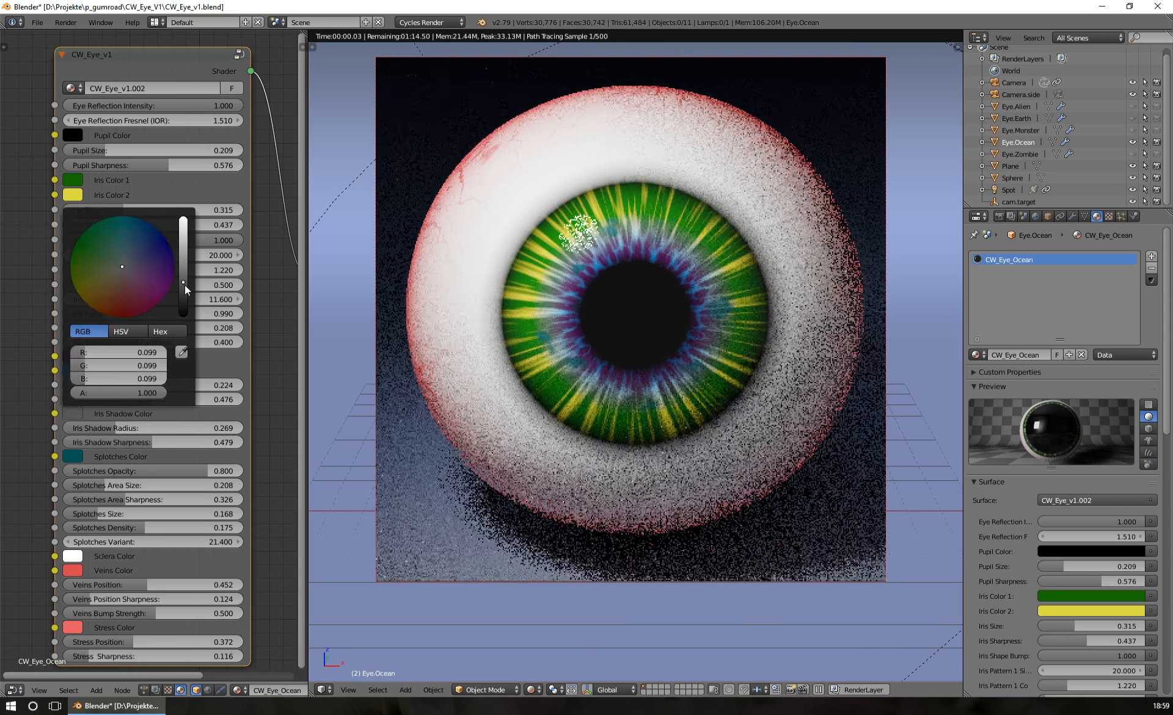
{"action": "left_click", "coordinate": [158, 294]}
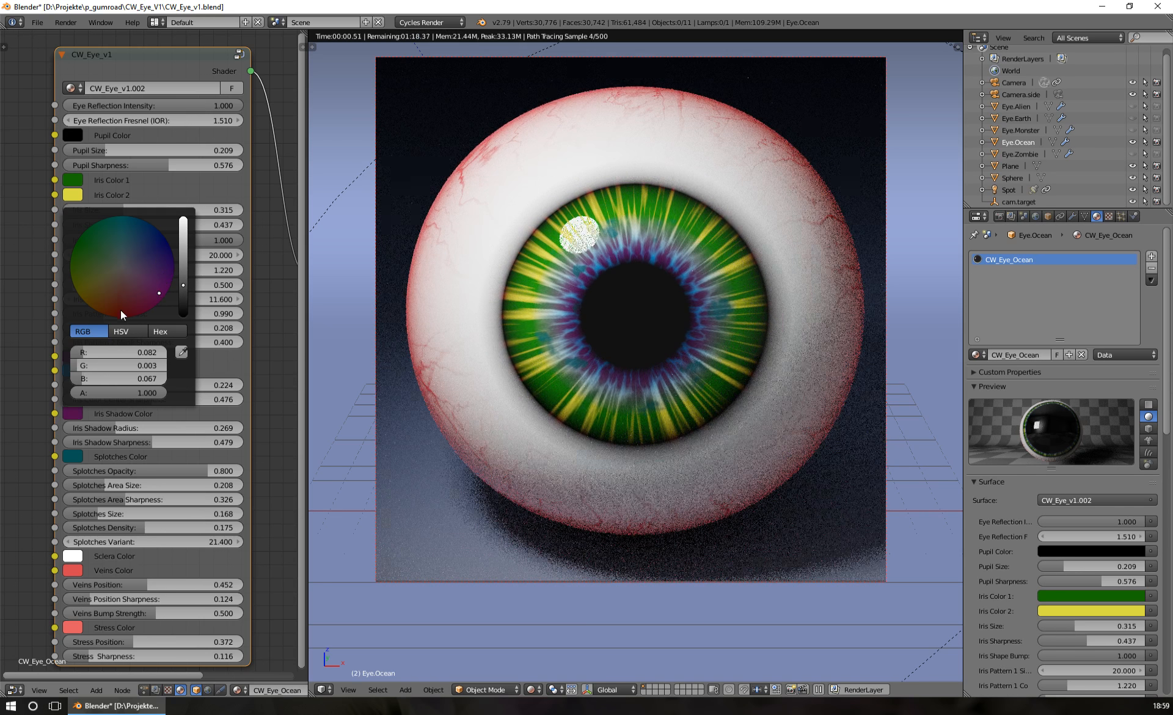
{"action": "left_click", "coordinate": [117, 295]}
{"action": "left_click_drag", "start_coordinate": [117, 295], "coordinate": [118, 316]}
{"action": "left_click", "coordinate": [75, 414]}
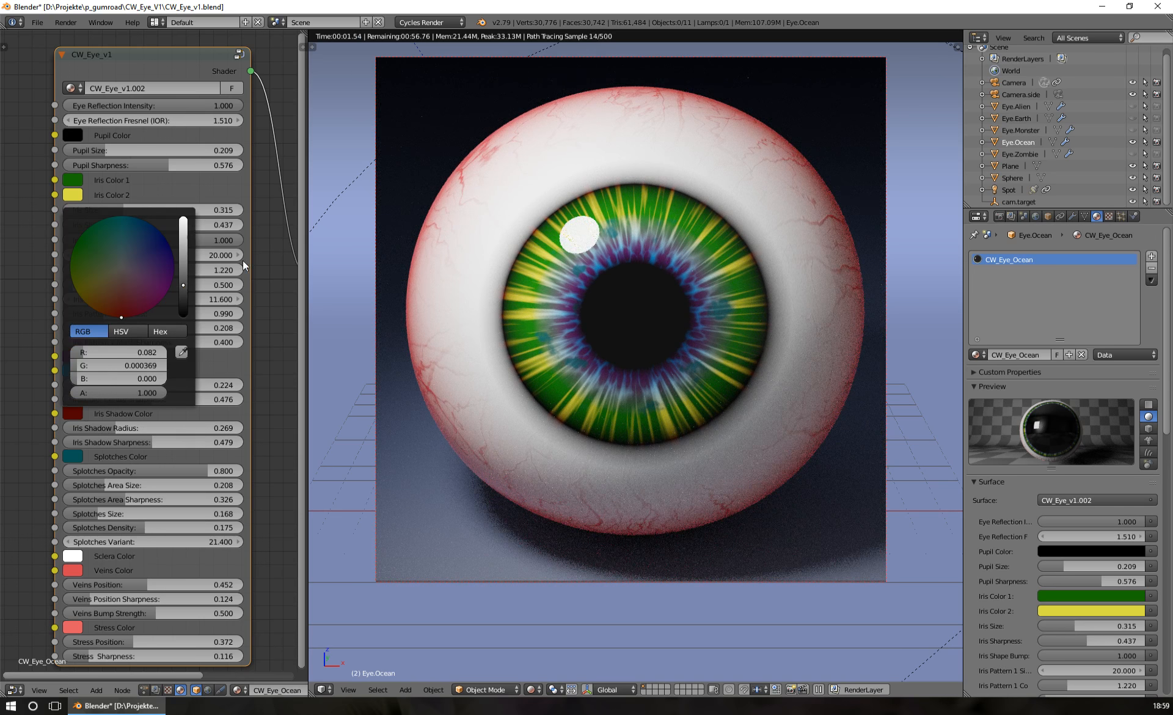
{"action": "left_click", "coordinate": [76, 413]}
{"action": "left_click_drag", "start_coordinate": [181, 283], "coordinate": [183, 250]}
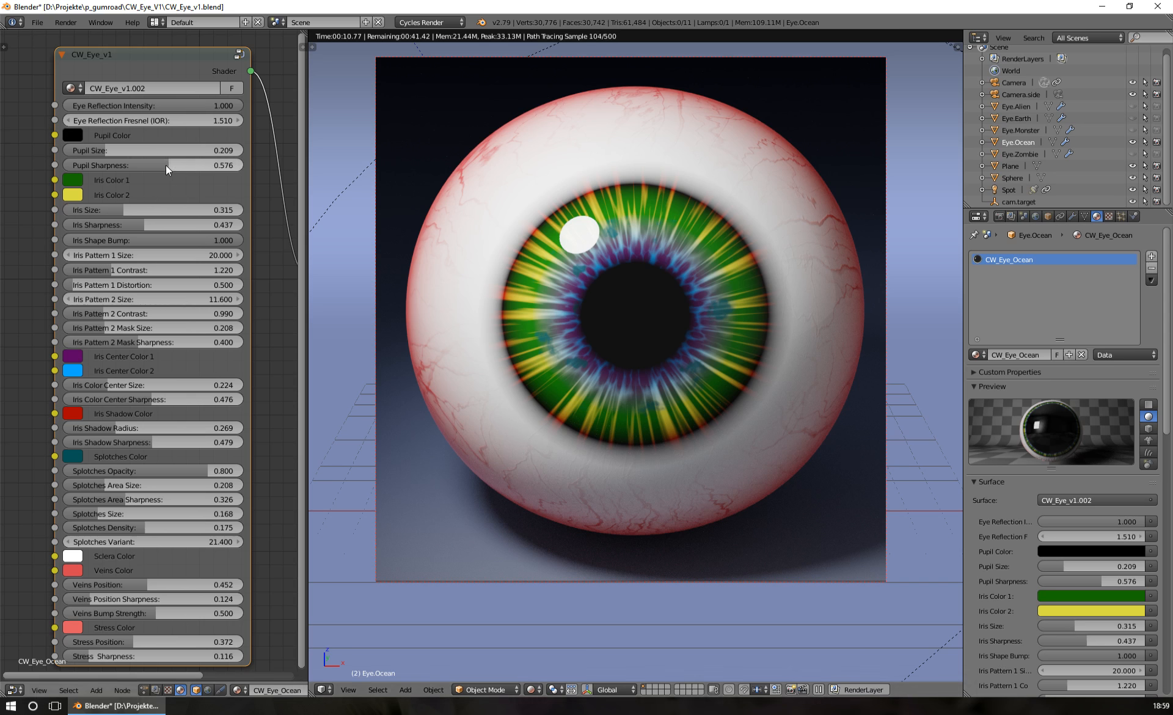
Set the Iris Size to 0.299 and Sharpness to 0.541, and the Iris Shadow Radius to 0.241 and Sharpness to 0.335
{"action": "left_click_drag", "start_coordinate": [166, 165], "coordinate": [186, 165]}
{"action": "key", "text": "ctrl+z"}
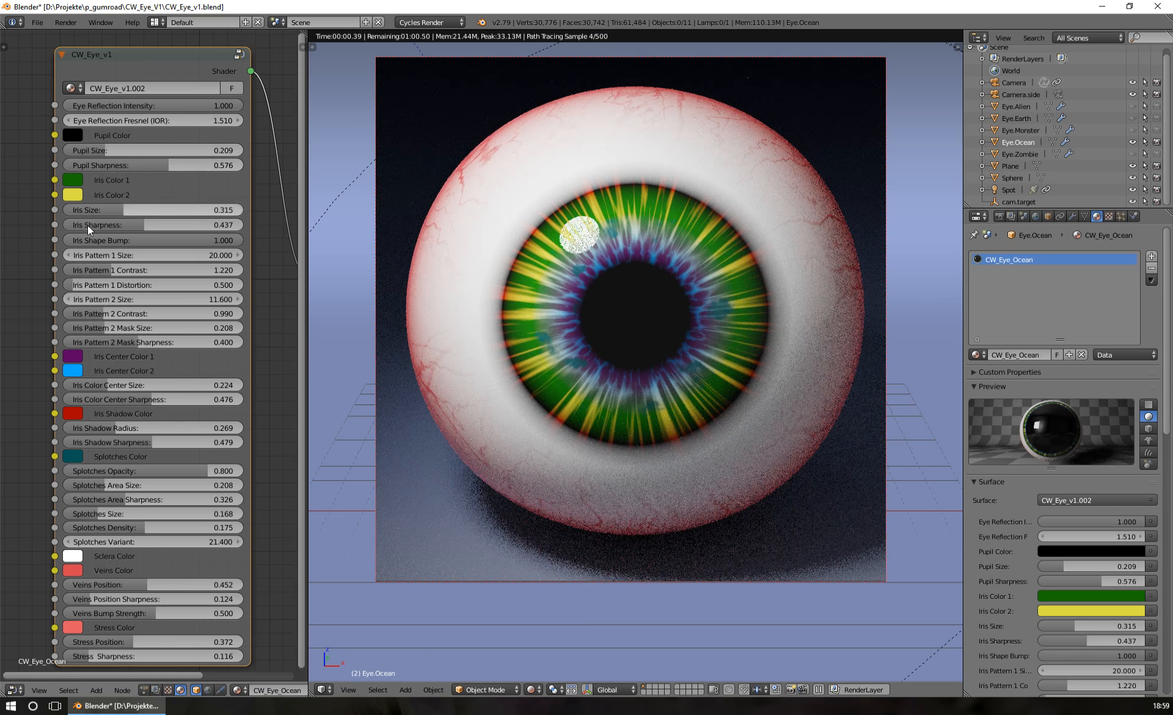
{"action": "mouse_move", "coordinate": [142, 226]}
{"action": "left_mouse_down"}
{"action": "mouse_move", "coordinate": [163, 225]}
{"action": "mouse_move", "coordinate": [159, 209]}
{"action": "left_mouse_up"}
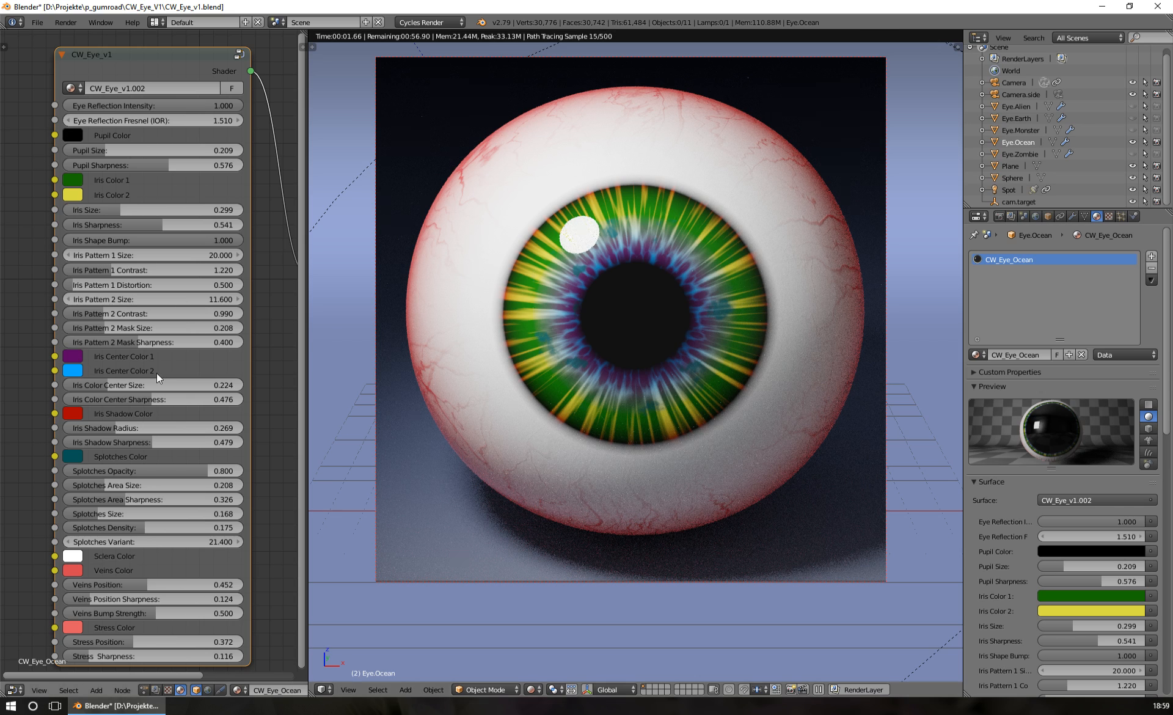
{"action": "mouse_move", "coordinate": [150, 441]}
{"action": "left_mouse_down"}
{"action": "mouse_move", "coordinate": [108, 429]}
{"action": "mouse_move", "coordinate": [140, 442]}
{"action": "mouse_move", "coordinate": [128, 442]}
{"action": "left_mouse_up"}
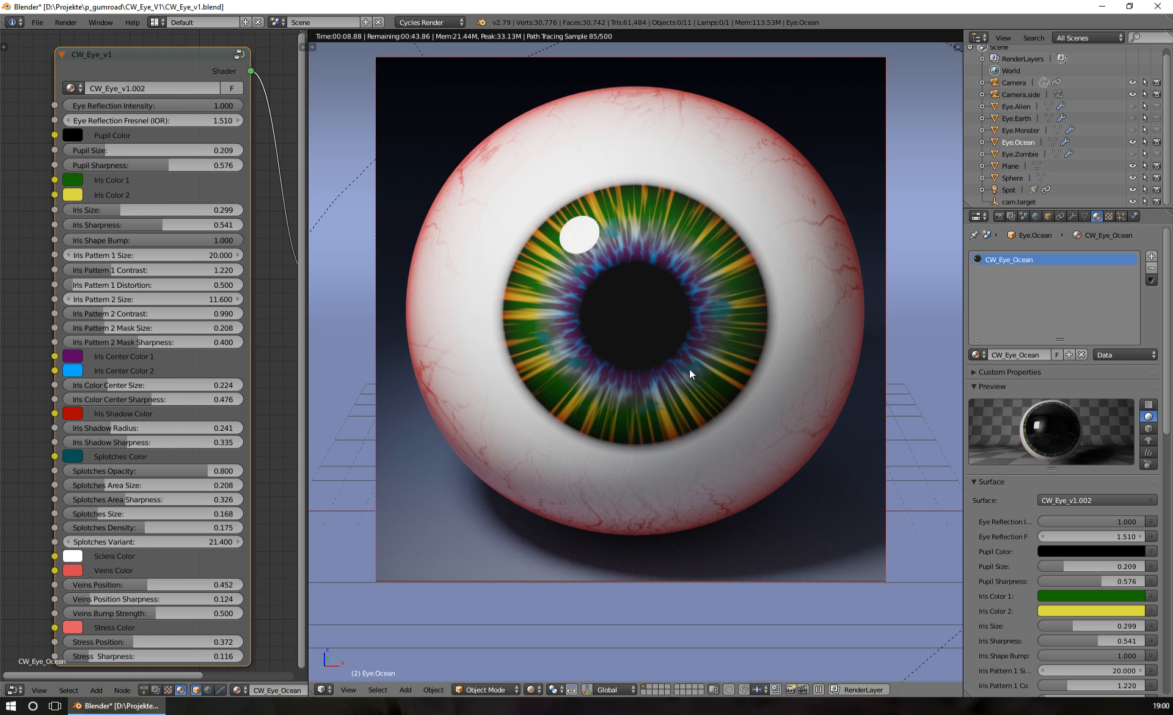
Try Splotches Opacity values of 0.000 and 1.000 and a bright cyan Splotches Color
{"action": "left_click_drag", "start_coordinate": [207, 470], "coordinate": [68, 470]}
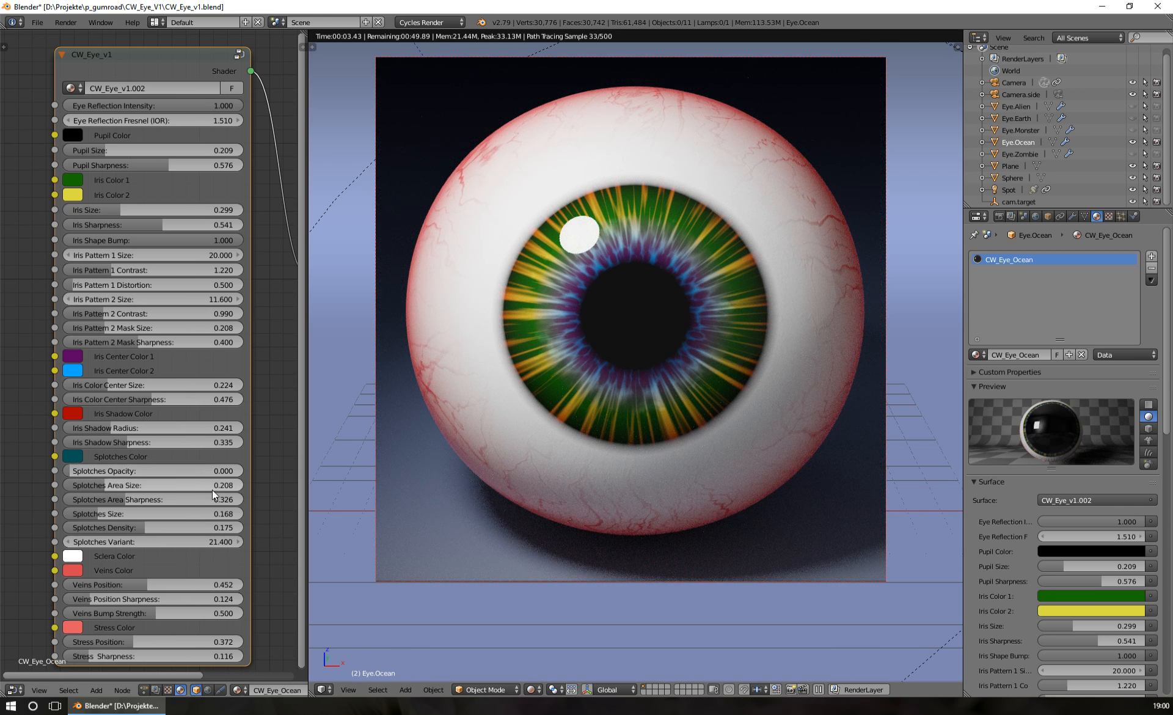
{"action": "left_click_drag", "start_coordinate": [93, 471], "coordinate": [243, 471]}
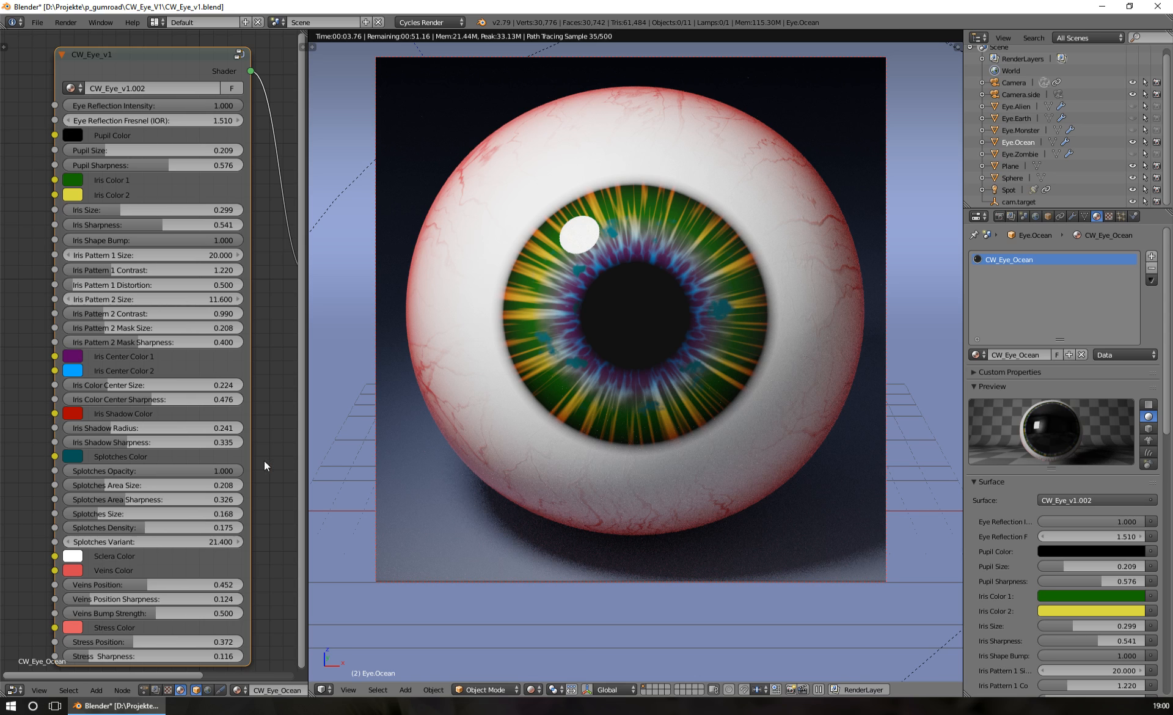
{"action": "left_click", "coordinate": [73, 455]}
{"action": "left_click_drag", "start_coordinate": [184, 272], "coordinate": [184, 258]}
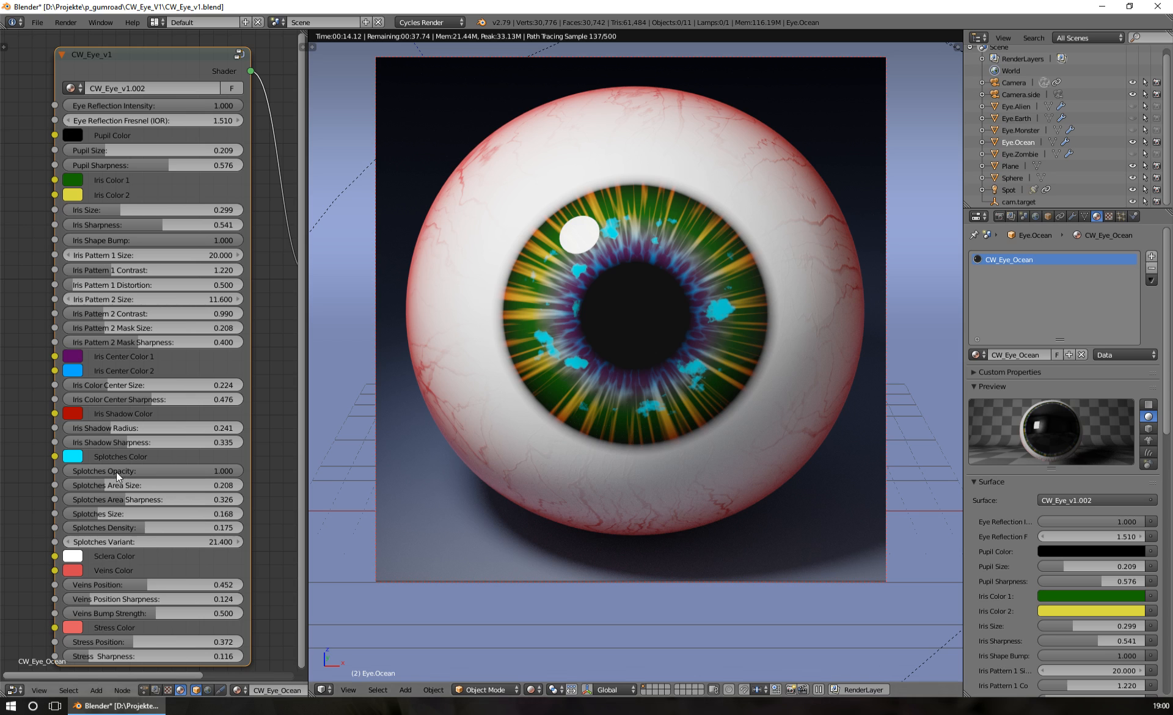
{"action": "mouse_move", "coordinate": [229, 470]}
{"action": "left_mouse_down"}
{"action": "mouse_move", "coordinate": [95, 470]}
{"action": "mouse_move", "coordinate": [243, 471]}
{"action": "left_mouse_up"}
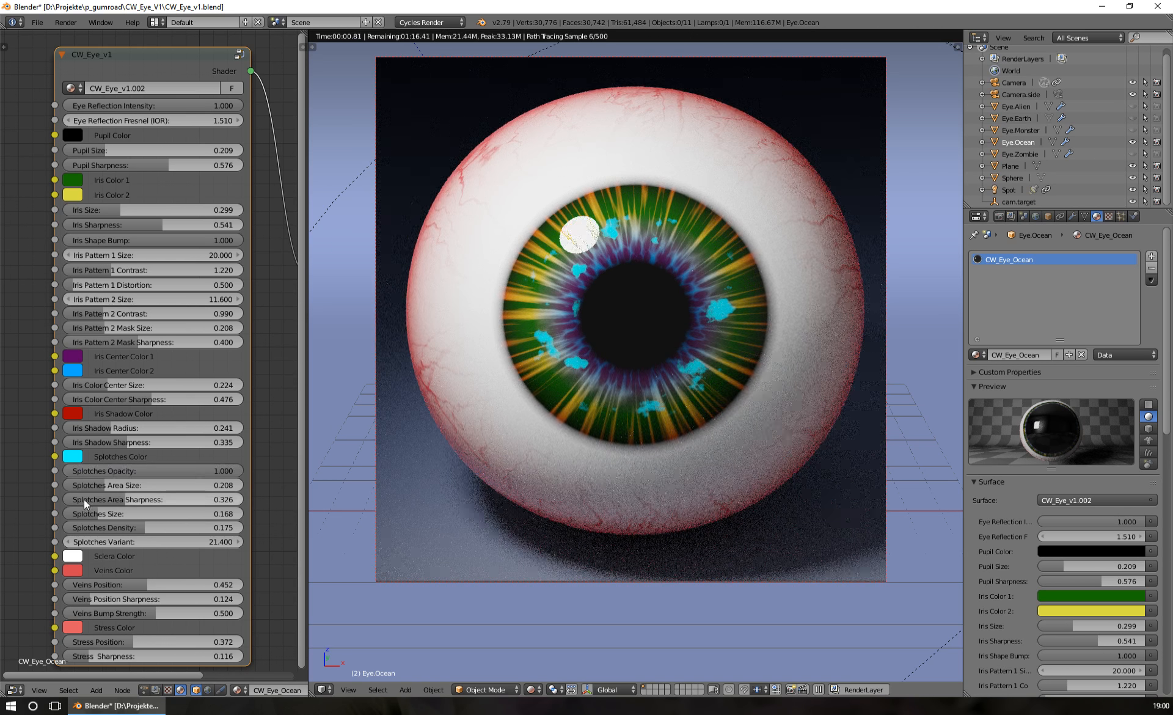
Set the Splotches Area Size to 0.220, Area Sharpness to 0.394, Size to 0.256, Density to 0.287 and Variant to 38.500
{"action": "left_click_drag", "start_coordinate": [104, 484], "coordinate": [80, 515]}
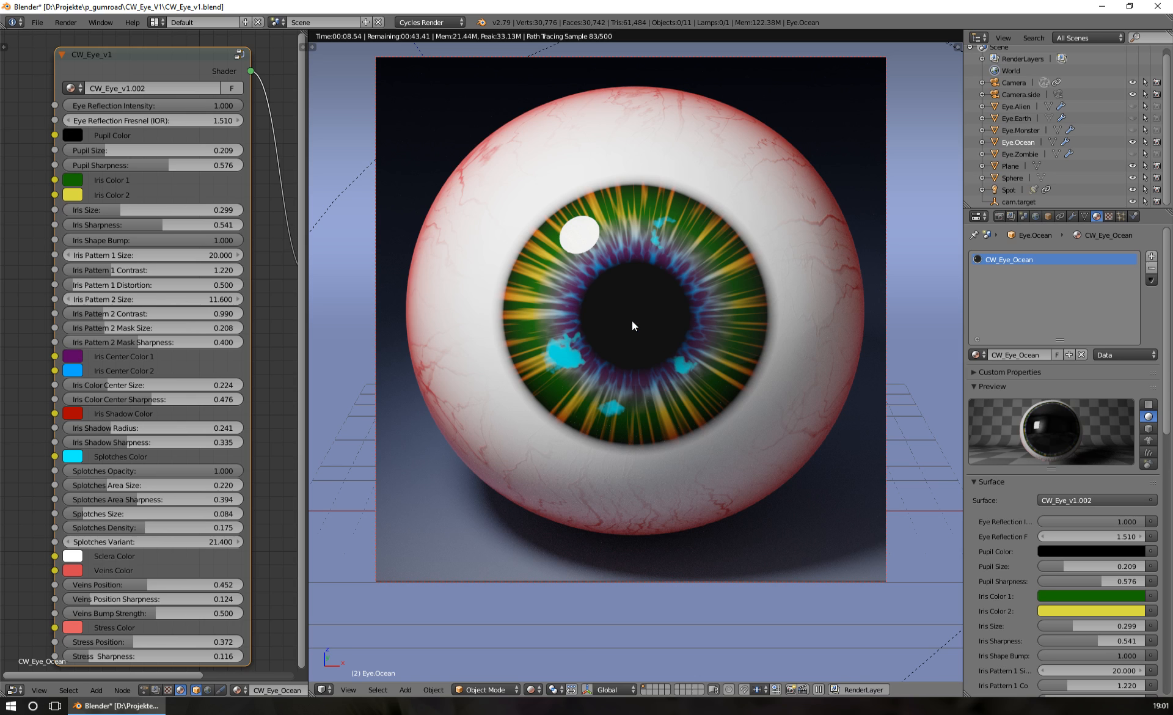
{"action": "left_click_drag", "start_coordinate": [138, 529], "coordinate": [193, 528]}
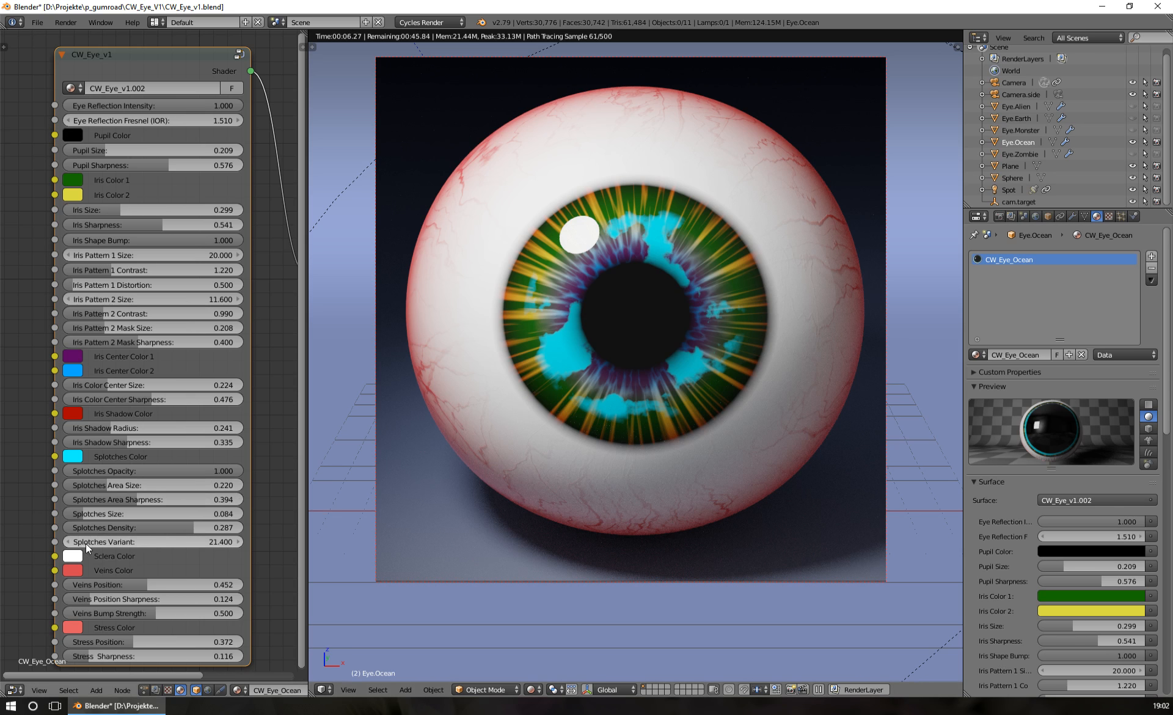
{"action": "left_click_drag", "start_coordinate": [98, 544], "coordinate": [118, 515]}
Reduce the Splotches Opacity to 0.260 and change the Splotches Color to light orange
{"action": "left_click_drag", "start_coordinate": [140, 470], "coordinate": [111, 470]}
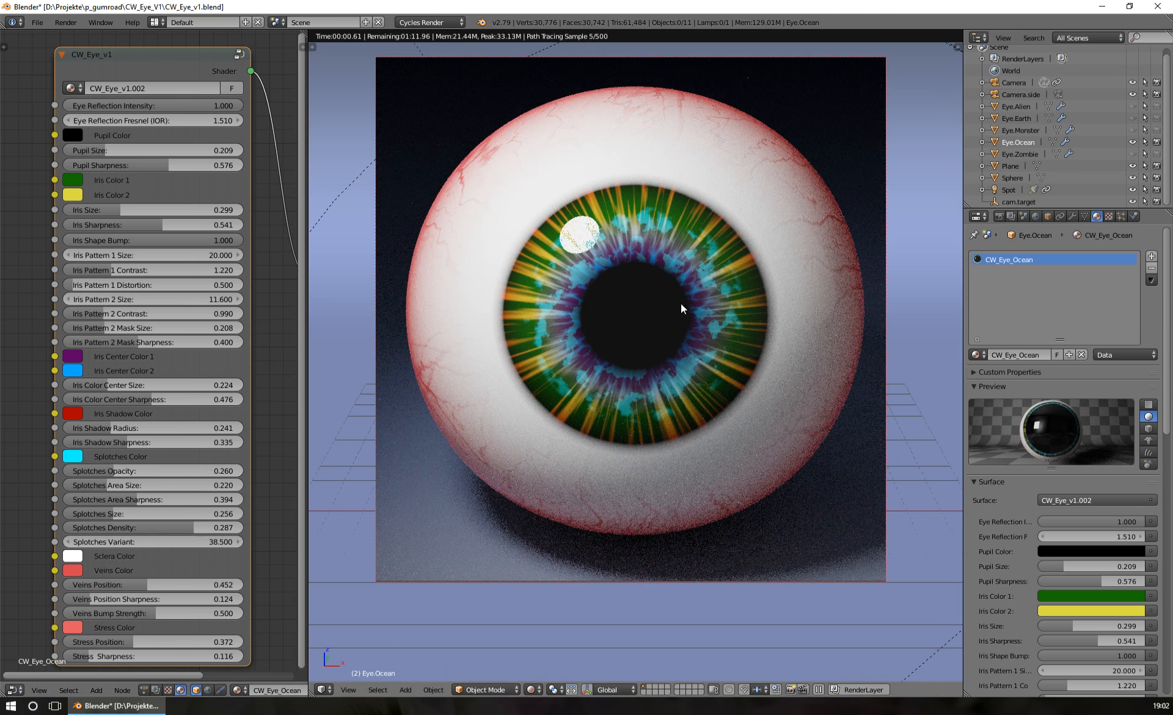
{"action": "left_click", "coordinate": [77, 457]}
{"action": "left_click_drag", "start_coordinate": [119, 338], "coordinate": [110, 337]}
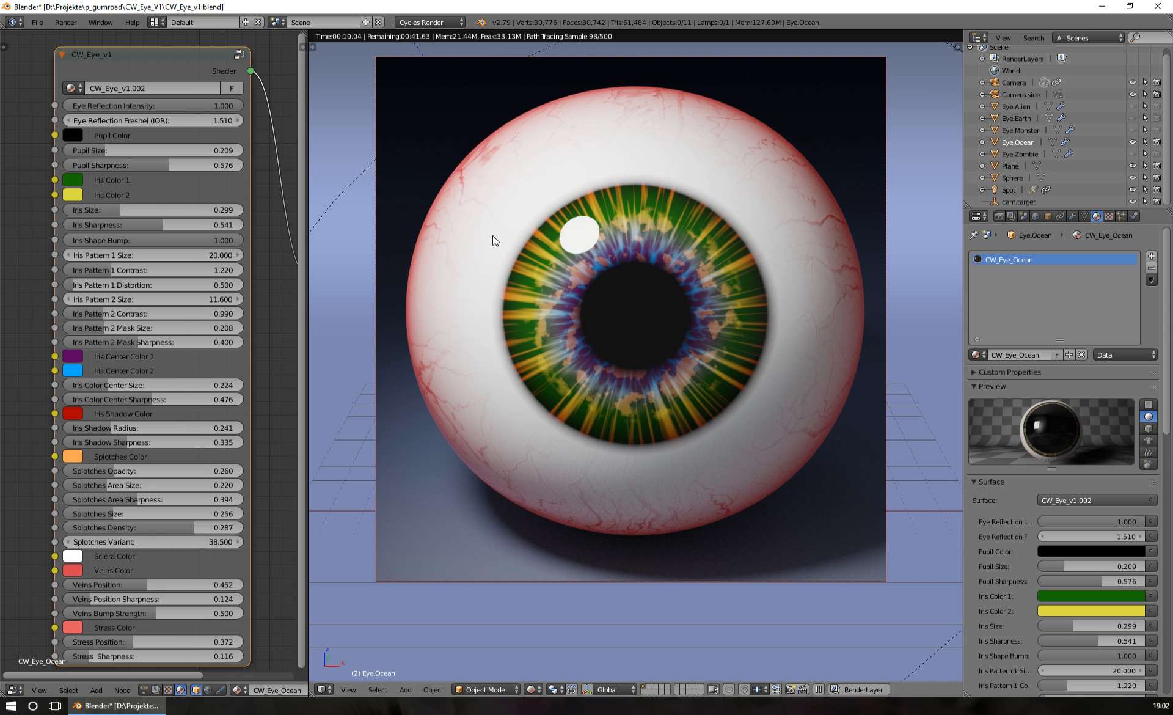
Try green and yellow as the Sclera Color, and settle on a warm off-white
{"action": "left_click", "coordinate": [74, 556]}
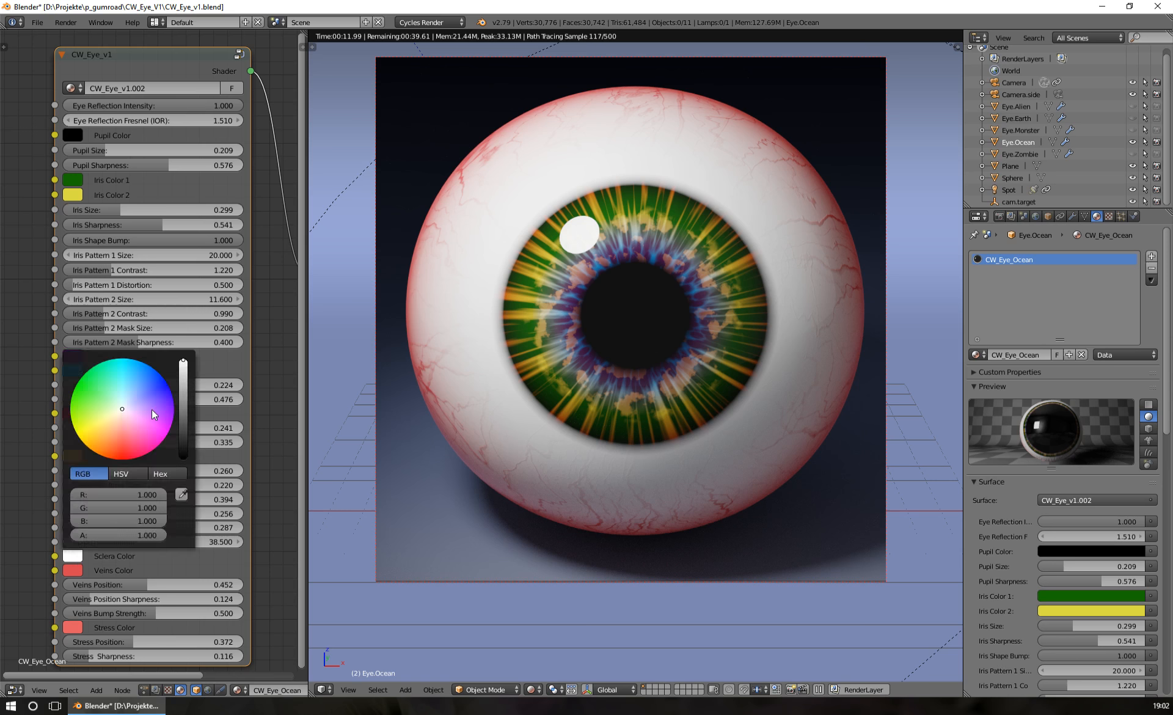
{"action": "left_click", "coordinate": [76, 386]}
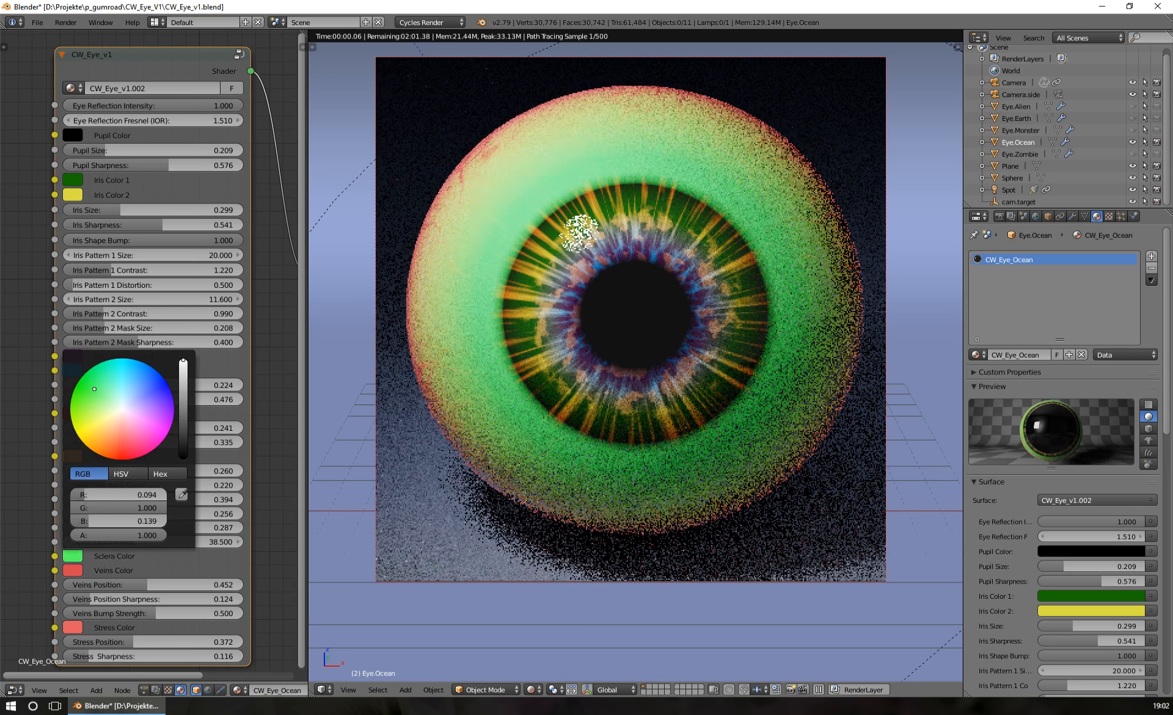
{"action": "left_click", "coordinate": [81, 438]}
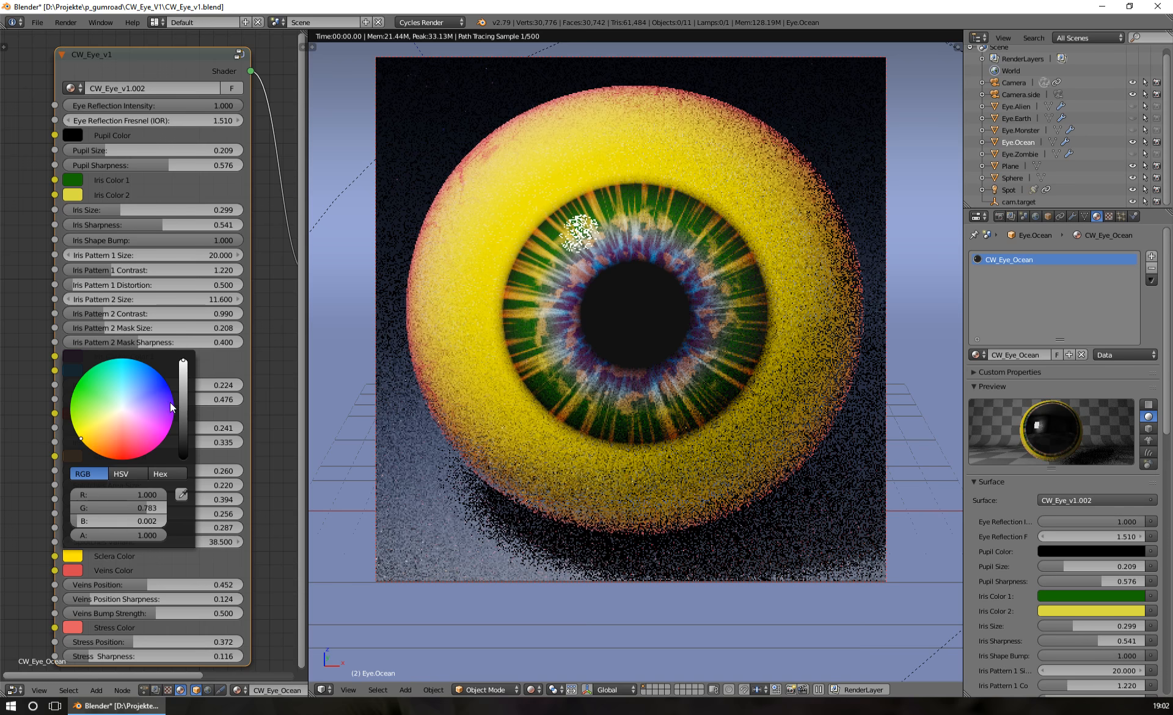
{"action": "left_click", "coordinate": [113, 421]}
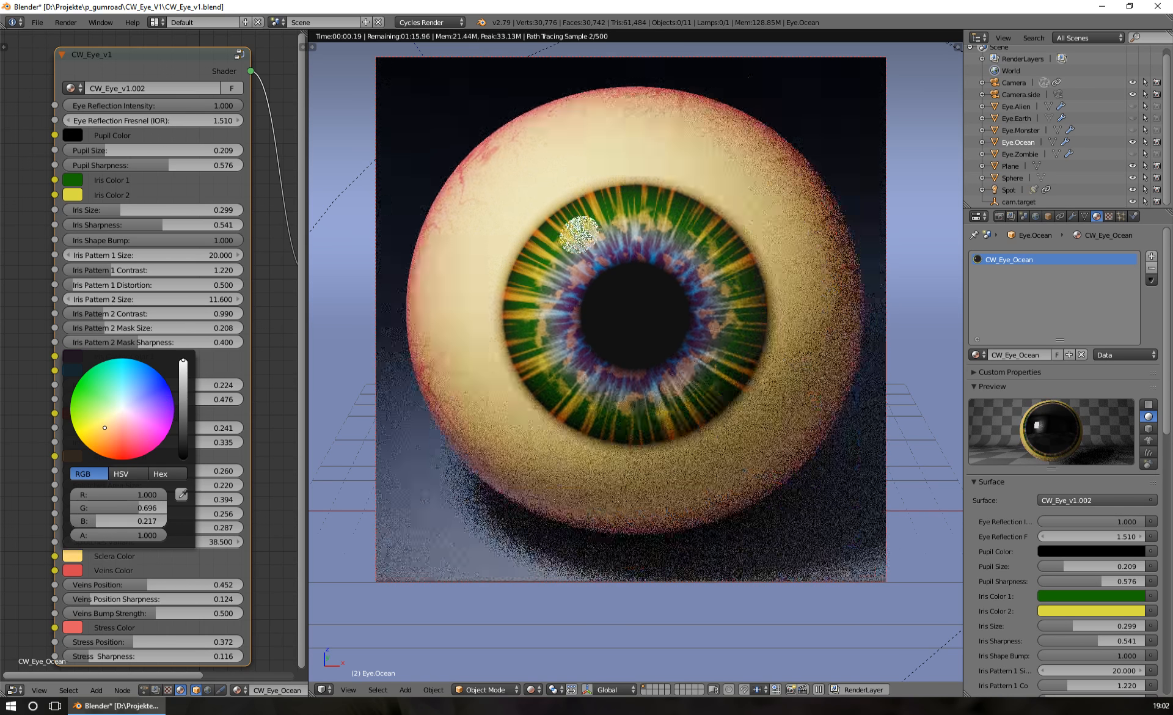
{"action": "left_click_drag", "start_coordinate": [113, 420], "coordinate": [118, 413]}
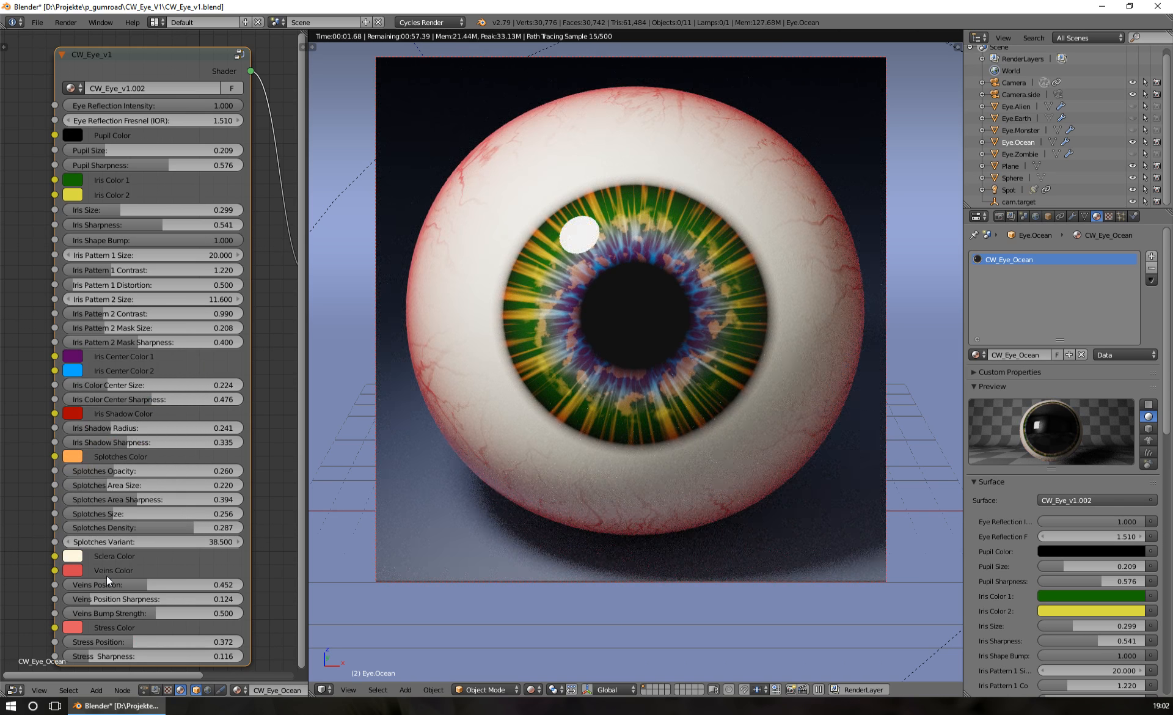
View the eyeball from its veined side and redraw the render border around the whole eye
{"action": "middle_click_drag", "start_coordinate": [471, 177], "coordinate": [563, 233]}
{"action": "scroll", "coordinate": [552, 258], "scroll_direction": "up", "scroll_amount": 2}
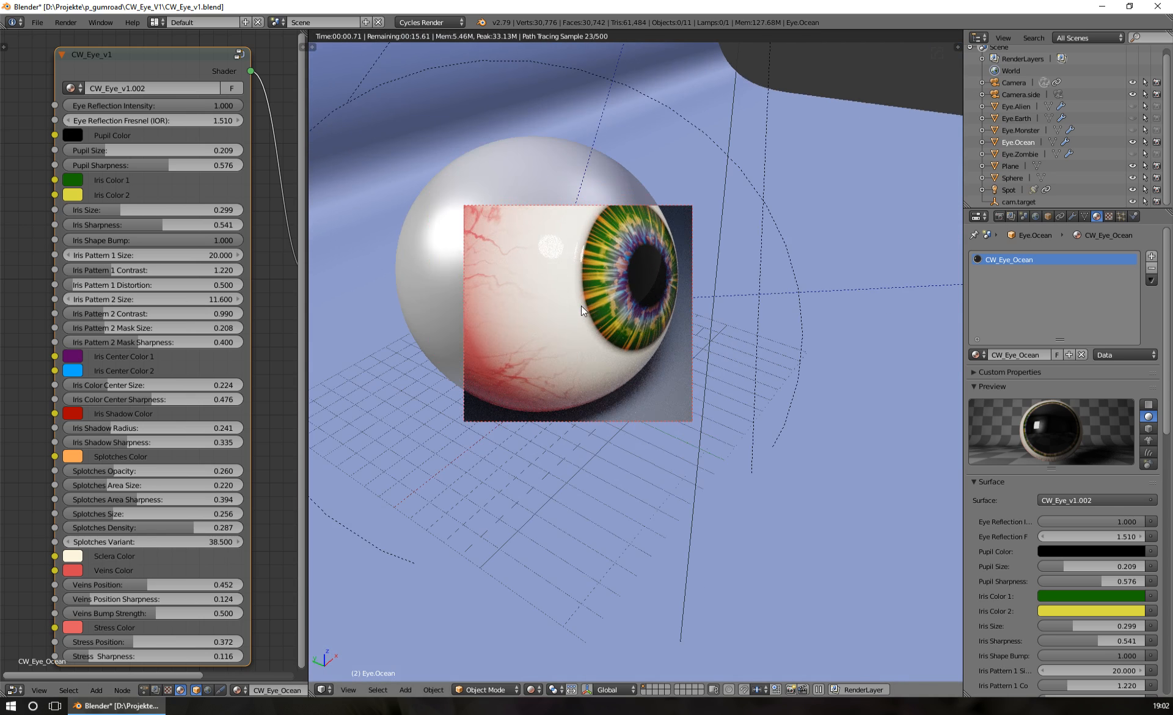
{"action": "mouse_move", "coordinate": [581, 305]}
{"action": "middle_mouse_down"}
{"action": "mouse_move", "coordinate": [608, 298]}
{"action": "mouse_move", "coordinate": [582, 285]}
{"action": "mouse_move", "coordinate": [590, 305]}
{"action": "mouse_move", "coordinate": [608, 299]}
{"action": "mouse_move", "coordinate": [607, 324]}
{"action": "mouse_move", "coordinate": [577, 303]}
{"action": "mouse_move", "coordinate": [592, 317]}
{"action": "mouse_move", "coordinate": [601, 307]}
{"action": "middle_mouse_up"}
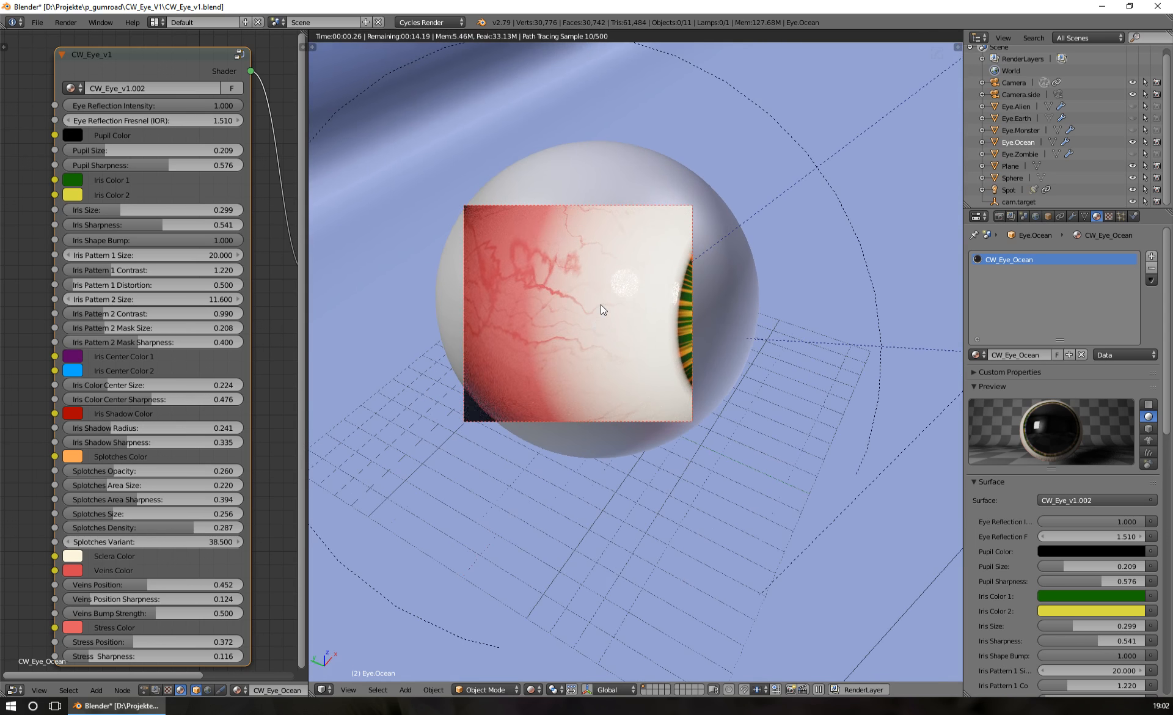
{"action": "left_click_drag", "start_coordinate": [425, 124], "coordinate": [787, 488]}
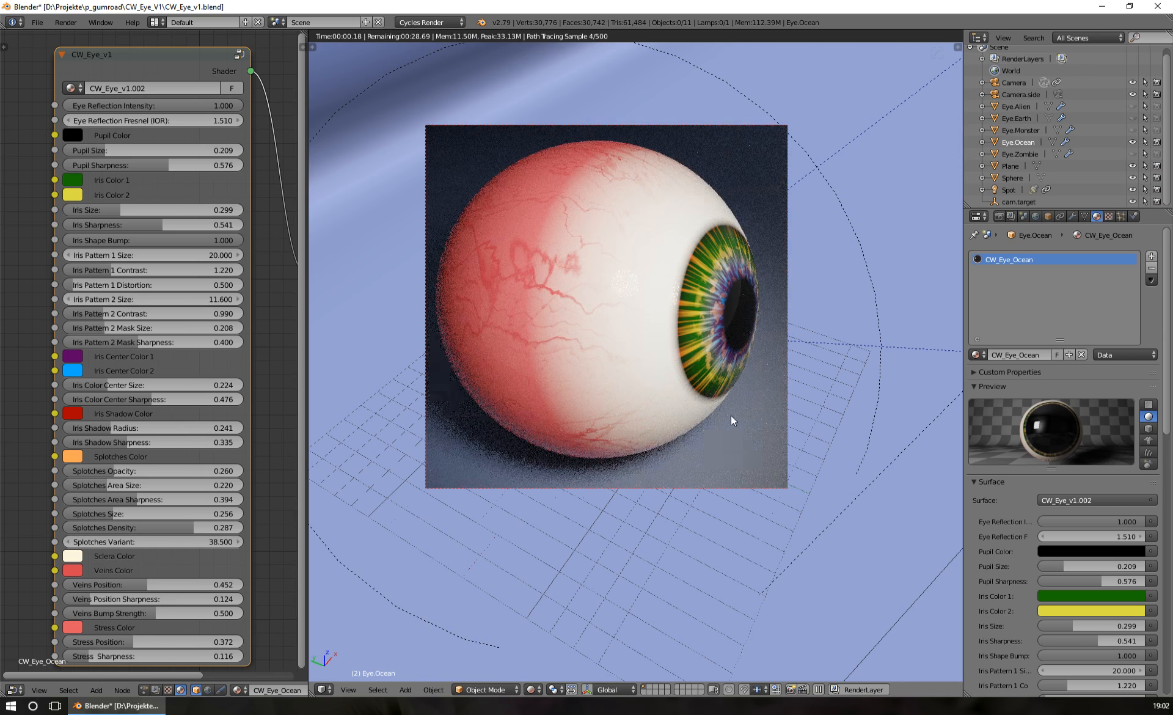
{"action": "middle_click_drag", "start_coordinate": [586, 328], "coordinate": [621, 263]}
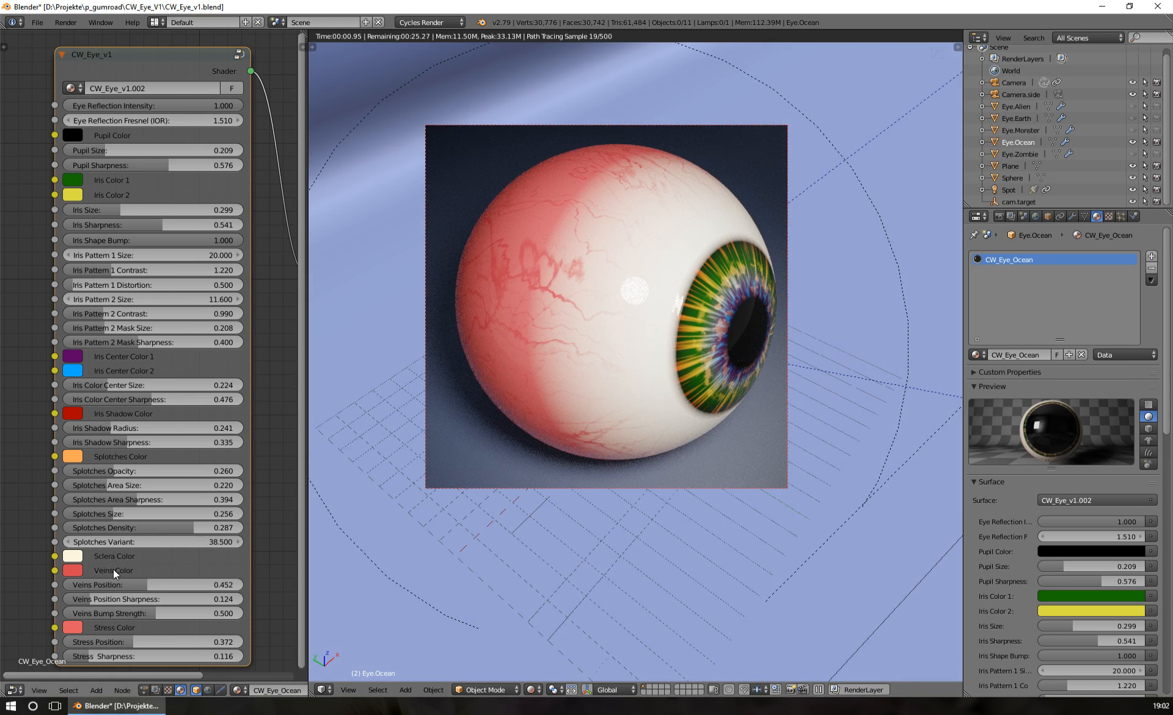
Change the Veins Color to a dark purplish red
{"action": "left_click", "coordinate": [71, 570]}
{"action": "mouse_move", "coordinate": [149, 419]}
{"action": "left_mouse_down"}
{"action": "mouse_move", "coordinate": [161, 405]}
{"action": "mouse_move", "coordinate": [153, 441]}
{"action": "mouse_move", "coordinate": [135, 452]}
{"action": "left_mouse_up"}
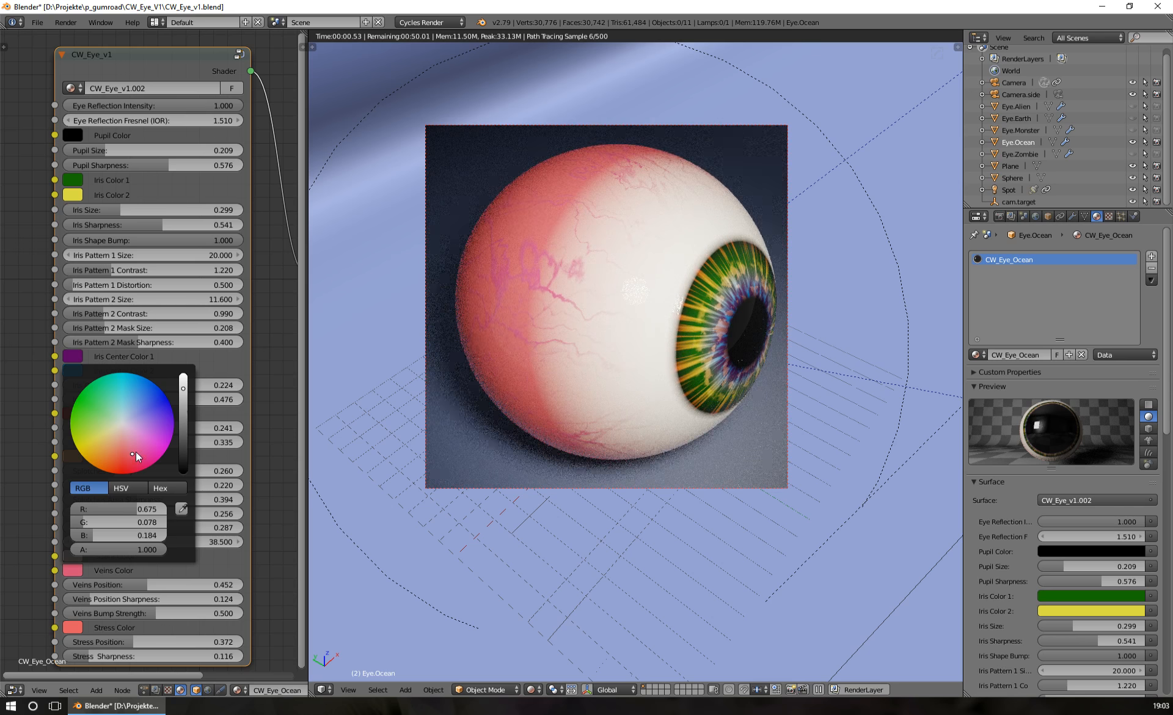
{"action": "mouse_move", "coordinate": [183, 394]}
{"action": "left_mouse_down"}
{"action": "mouse_move", "coordinate": [183, 427]}
{"action": "mouse_move", "coordinate": [184, 405]}
{"action": "left_mouse_up"}
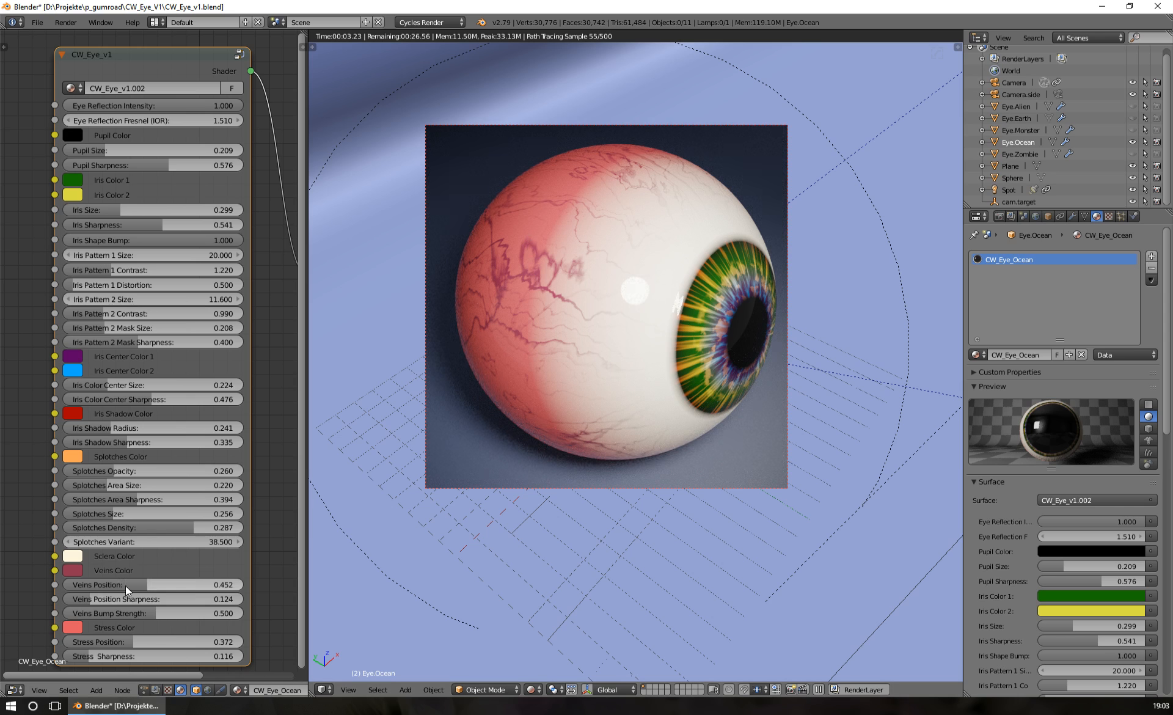
Try Veins Position values of 0.088 and 1.000, and reduce the Stress Position to 0.000
{"action": "left_click_drag", "start_coordinate": [142, 585], "coordinate": [221, 588]}
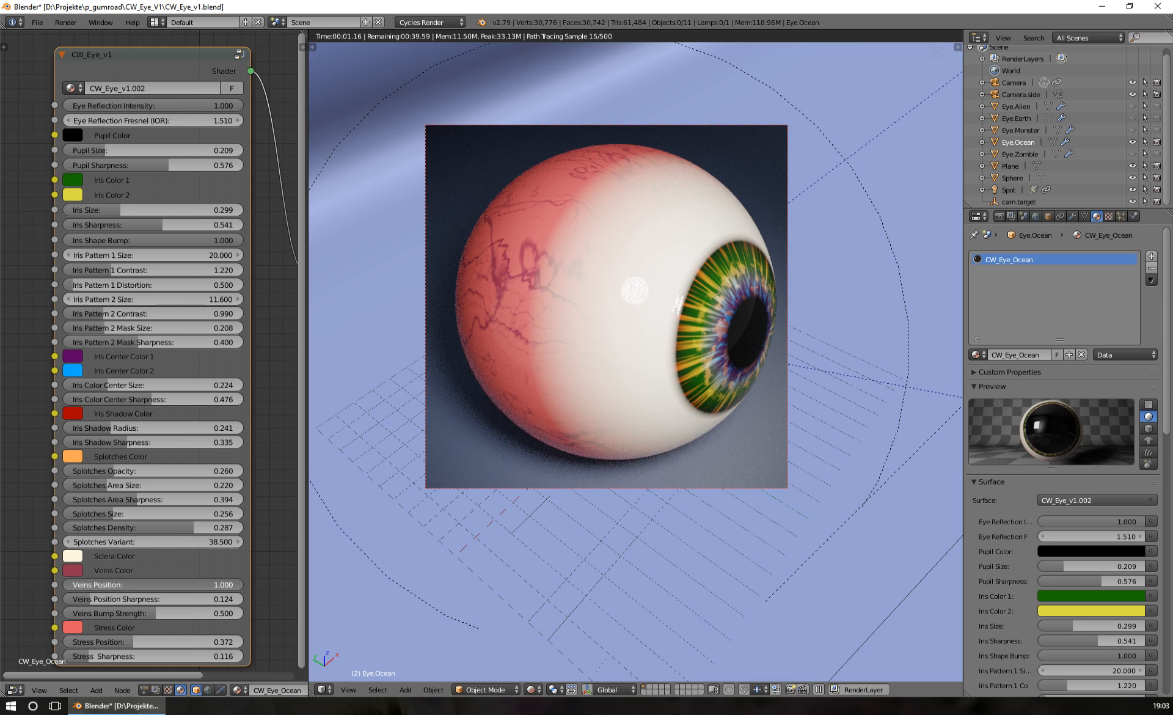
{"action": "key", "text": "Escape"}
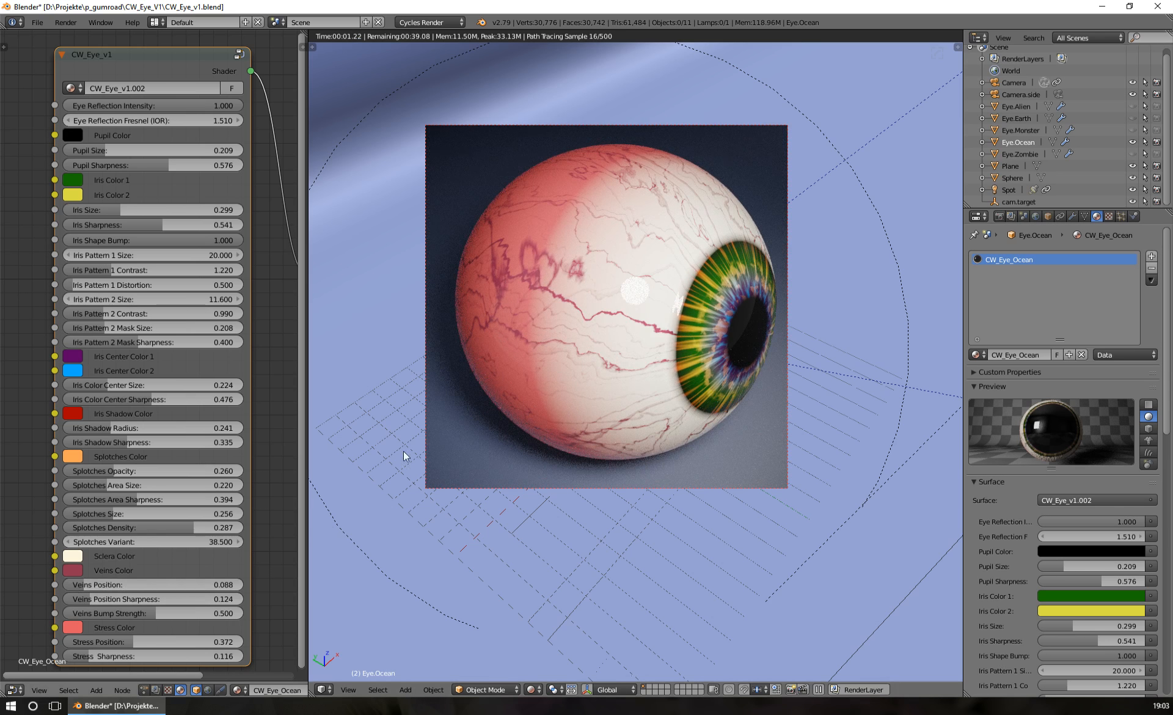
{"action": "left_click_drag", "start_coordinate": [86, 587], "coordinate": [243, 586]}
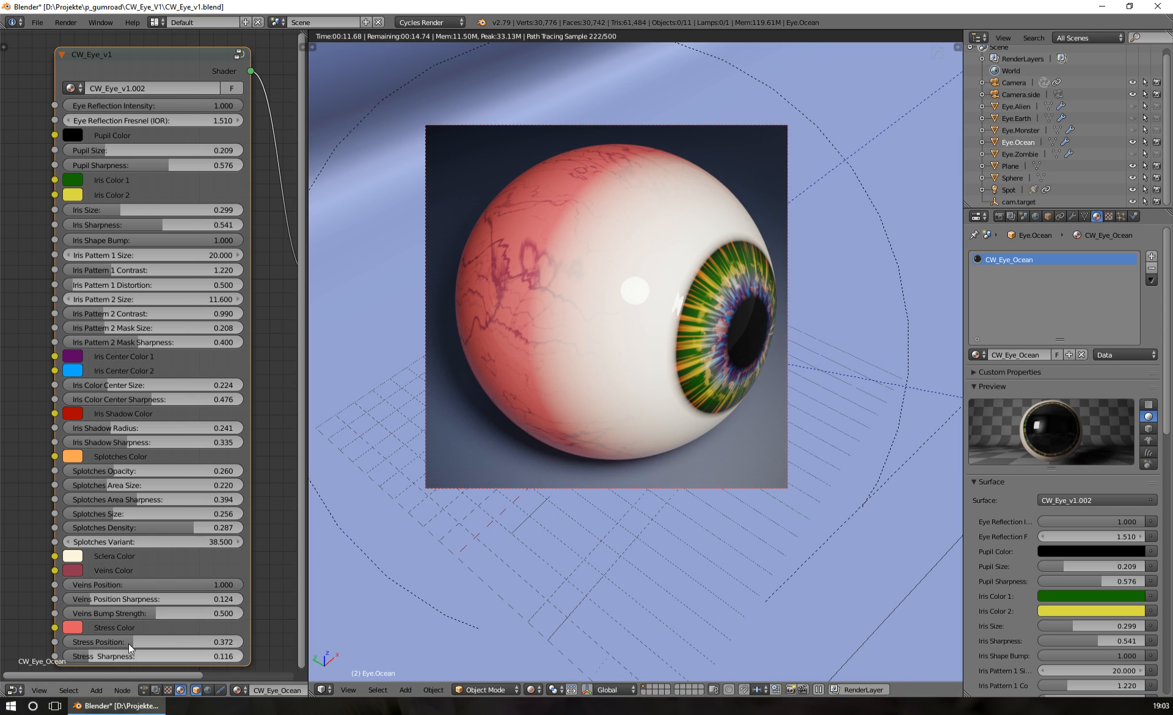
{"action": "left_click_drag", "start_coordinate": [130, 640], "coordinate": [69, 644]}
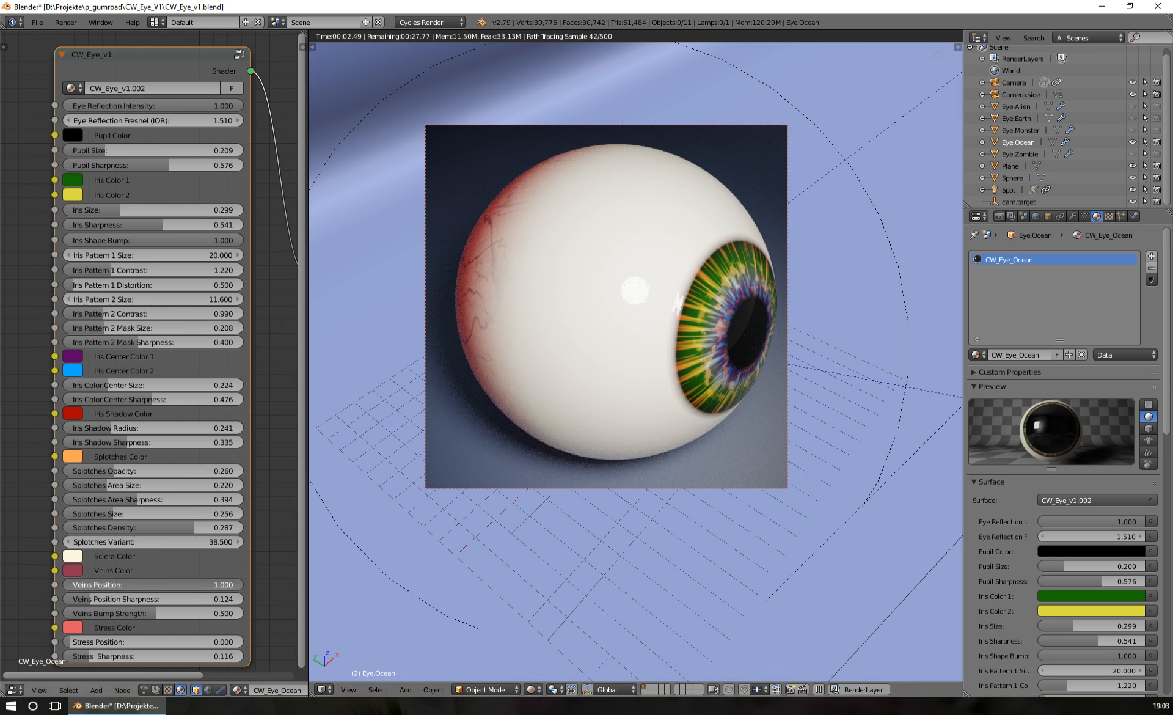
Set the Veins Position to 0.376 and, after trying 1.000, the Veins Position Sharpness to 0.212
{"action": "left_click_drag", "start_coordinate": [237, 585], "coordinate": [136, 585]}
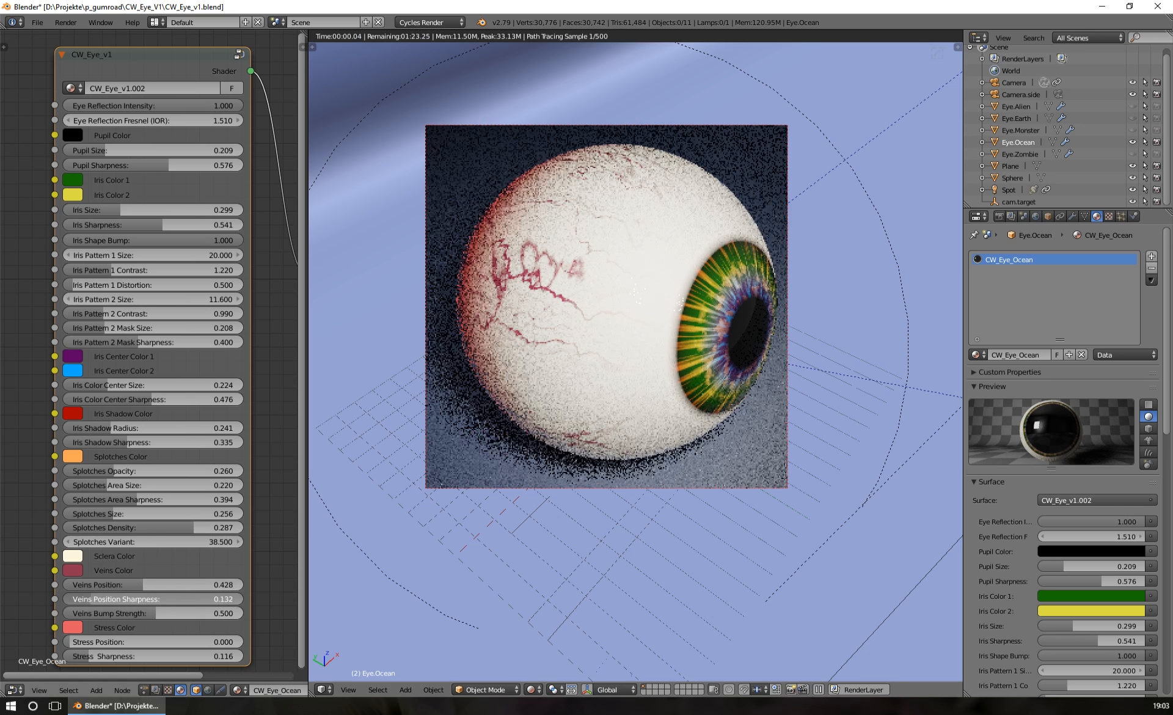
{"action": "left_click_drag", "start_coordinate": [92, 601], "coordinate": [121, 601]}
{"action": "left_click_drag", "start_coordinate": [208, 599], "coordinate": [243, 599]}
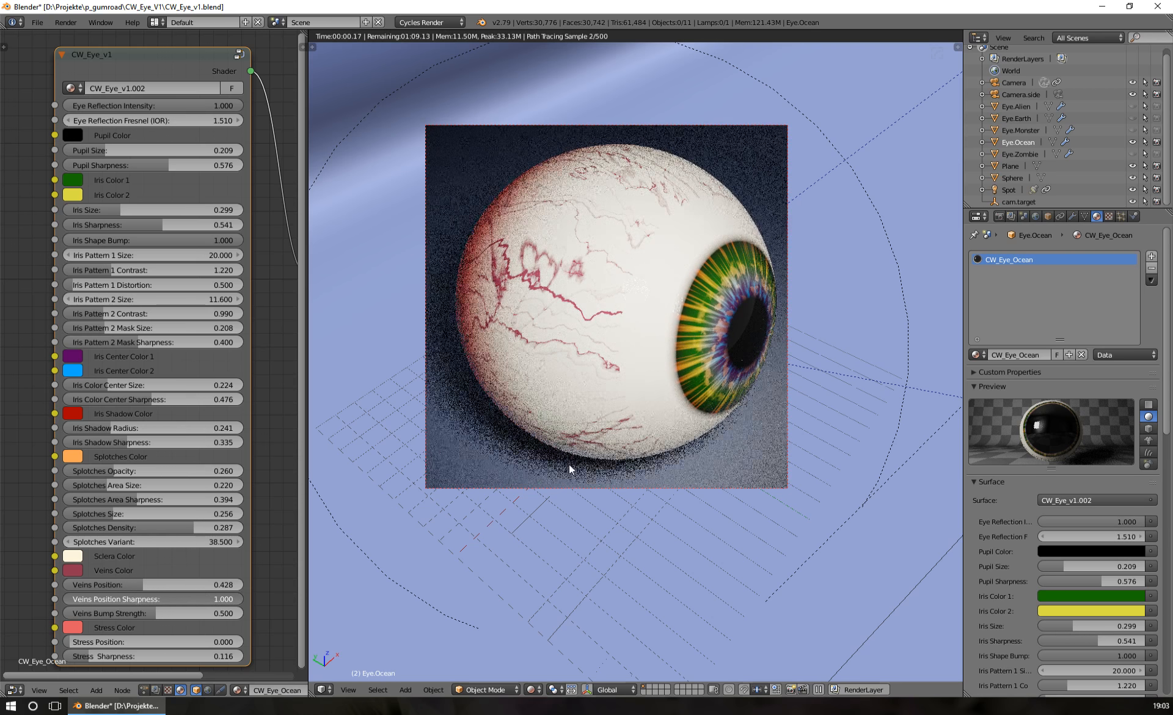
{"action": "left_click_drag", "start_coordinate": [132, 585], "coordinate": [122, 585]}
{"action": "left_click_drag", "start_coordinate": [212, 600], "coordinate": [69, 599]}
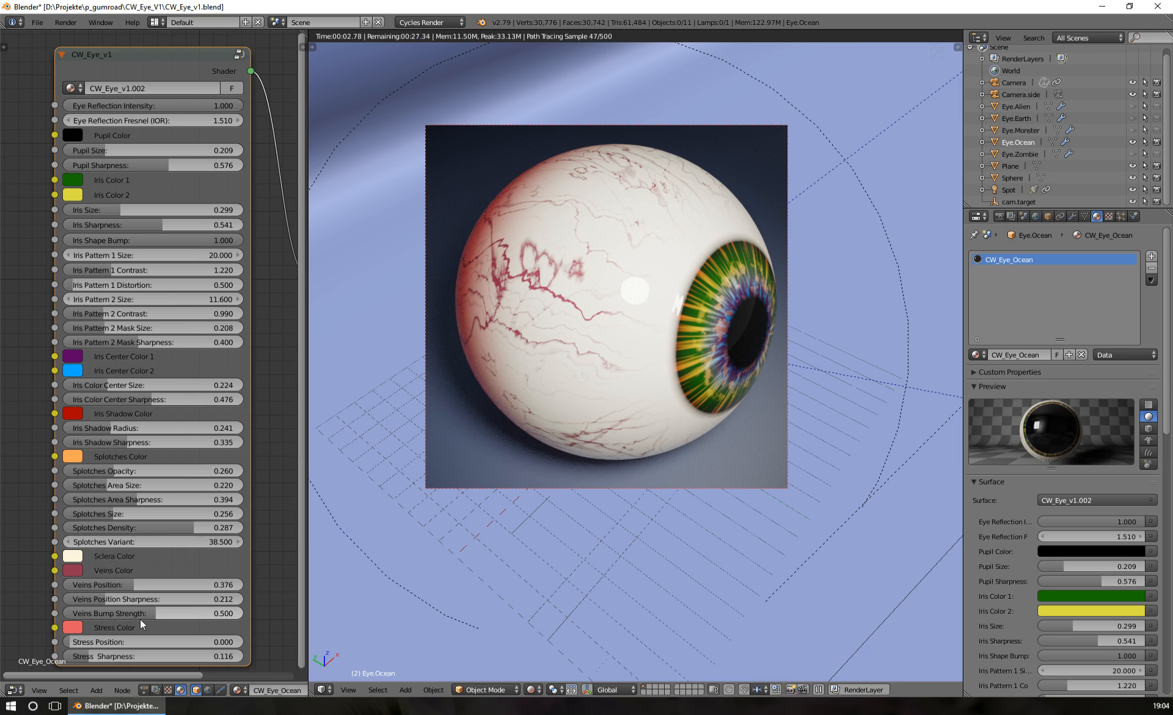
Raise the Veins Bump Strength to 1.000 and copy the Sclera Color onto the Veins Color to examine the bumps up close
{"action": "scroll", "coordinate": [706, 251], "scroll_direction": "up", "scroll_amount": 6}
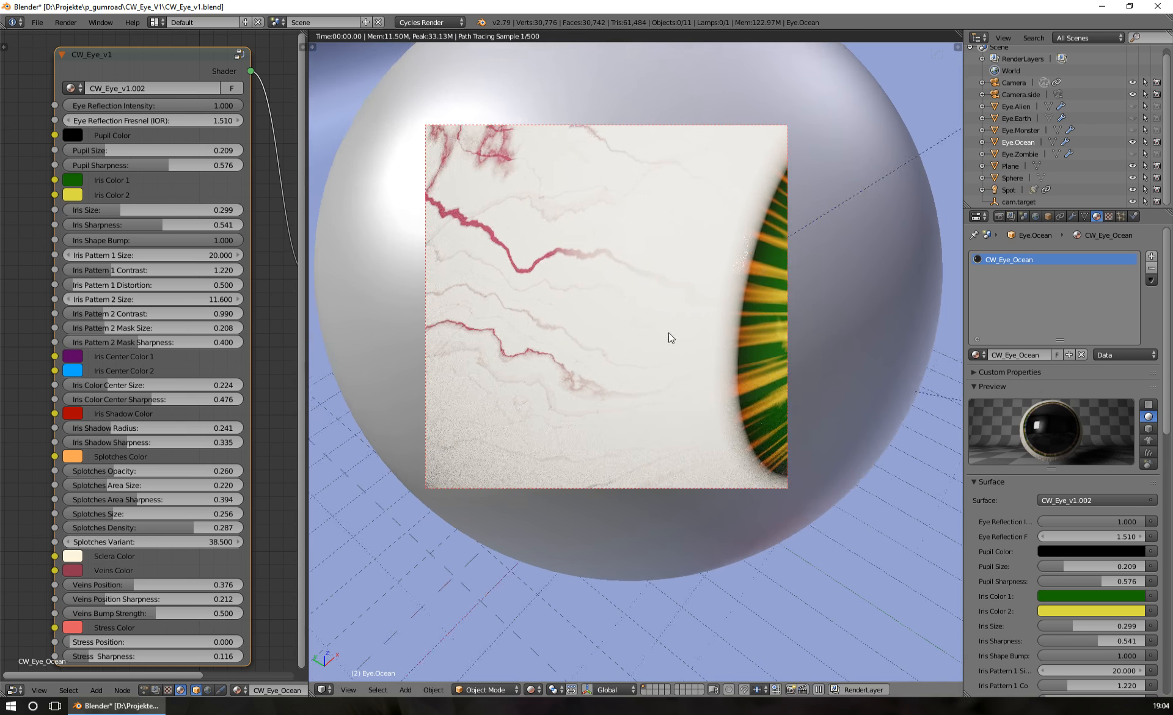
{"action": "middle_click_drag", "start_coordinate": [668, 333], "coordinate": [538, 289]}
{"action": "scroll", "coordinate": [689, 354], "scroll_direction": "up", "scroll_amount": 6}
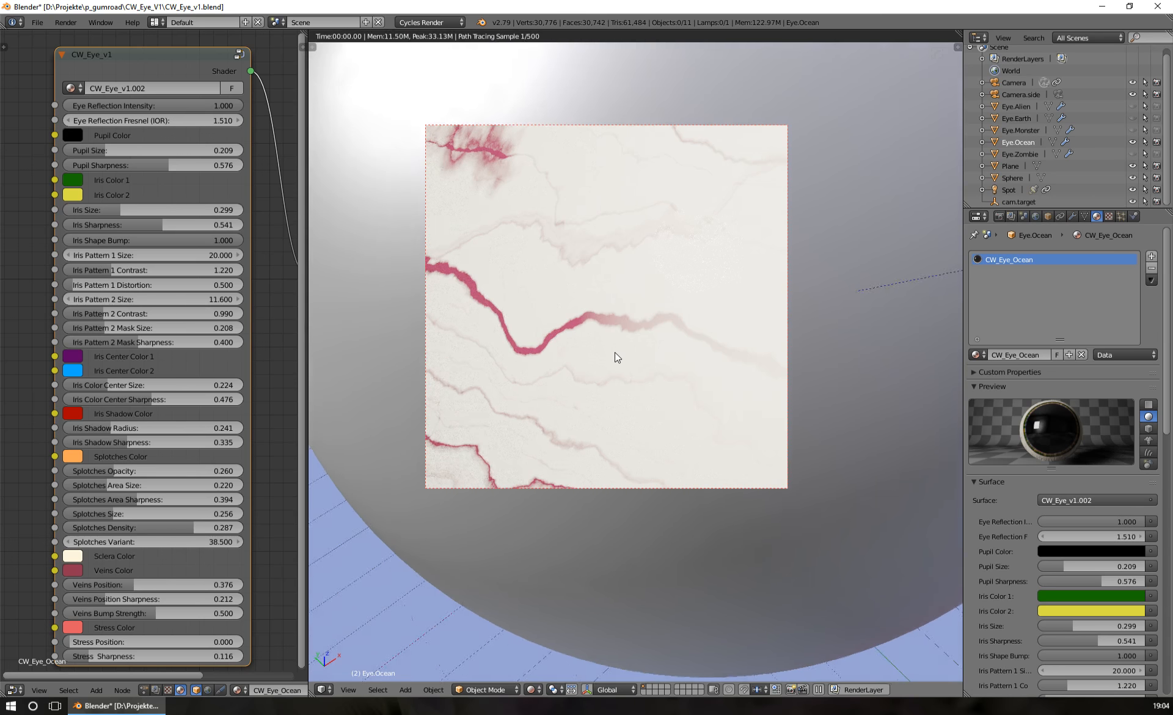
{"action": "middle_click_drag", "start_coordinate": [615, 352], "coordinate": [719, 306]}
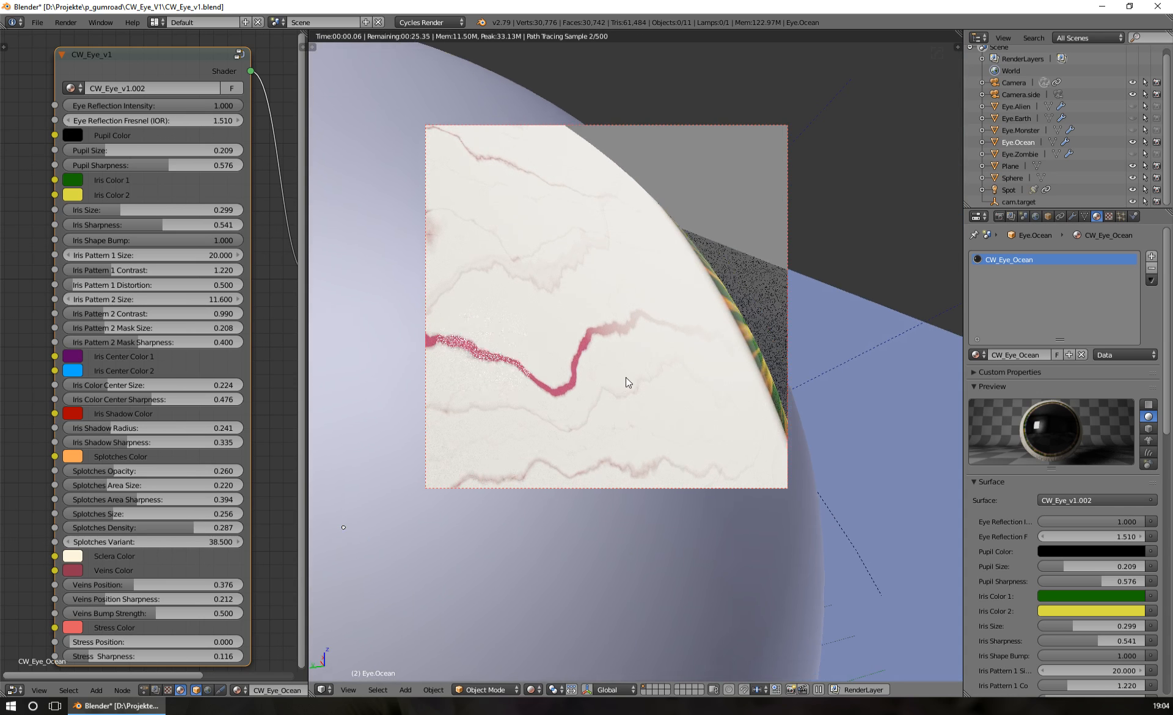
{"action": "middle_click_drag", "start_coordinate": [626, 377], "coordinate": [679, 358]}
{"action": "left_click_drag", "start_coordinate": [135, 613], "coordinate": [242, 614]}
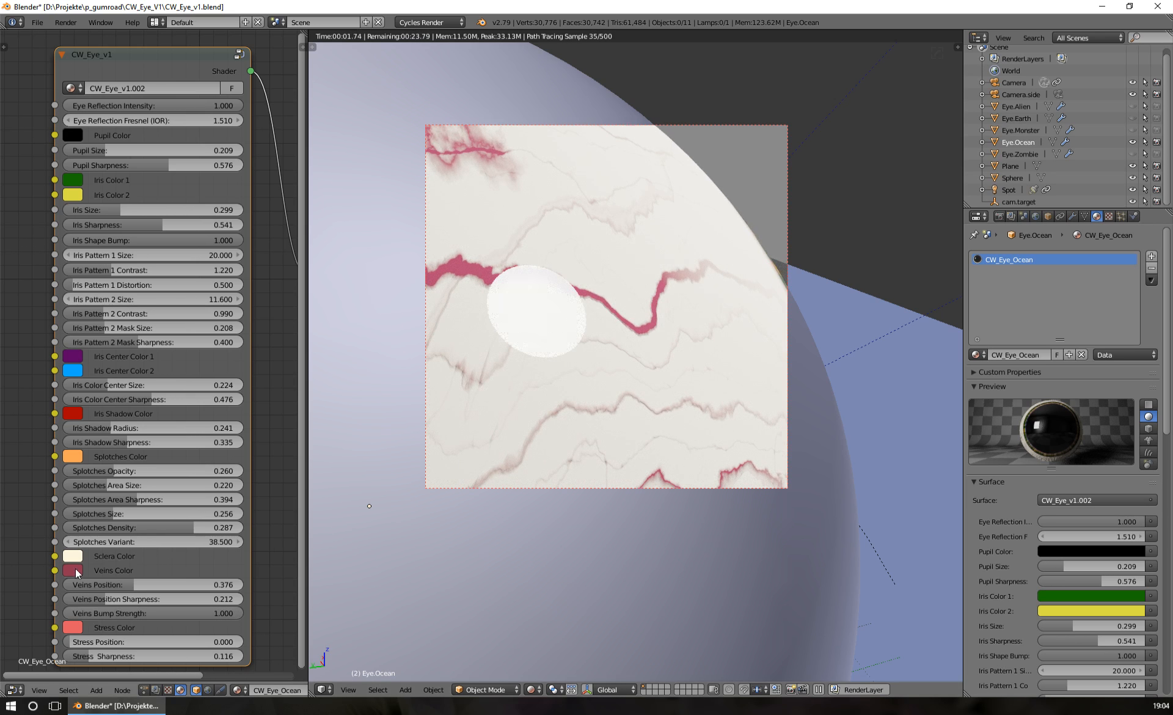
{"action": "left_click_drag", "start_coordinate": [74, 557], "coordinate": [75, 571]}
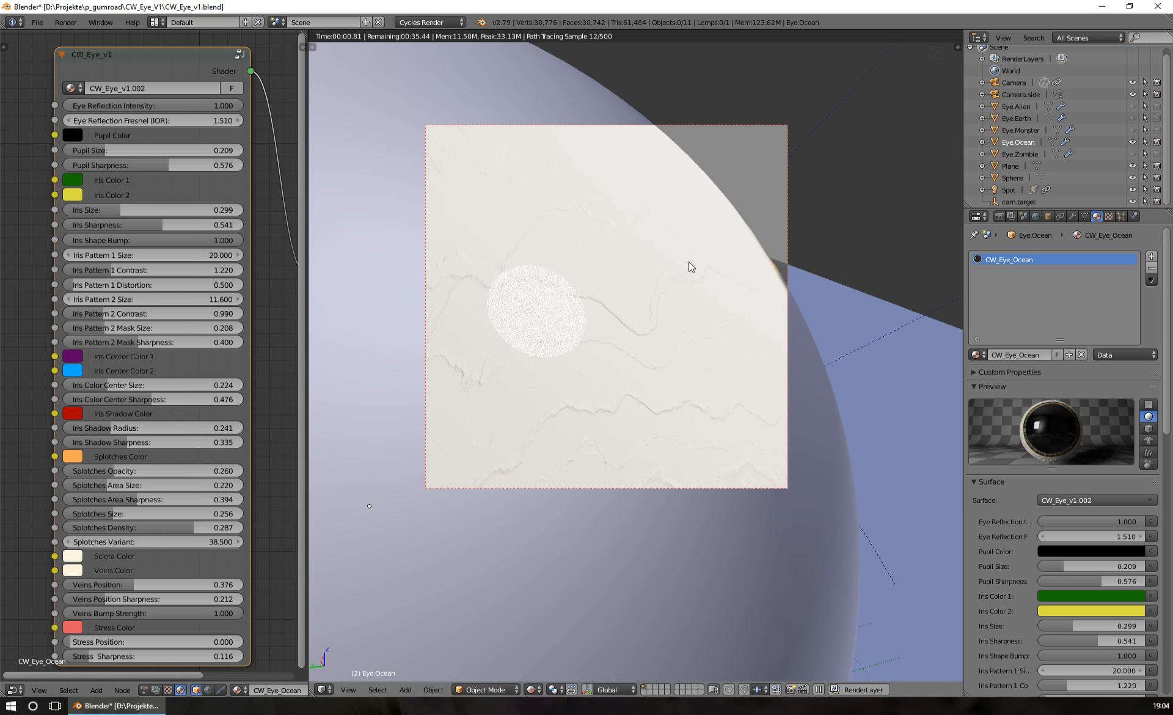
{"action": "middle_click_drag", "start_coordinate": [672, 349], "coordinate": [592, 398]}
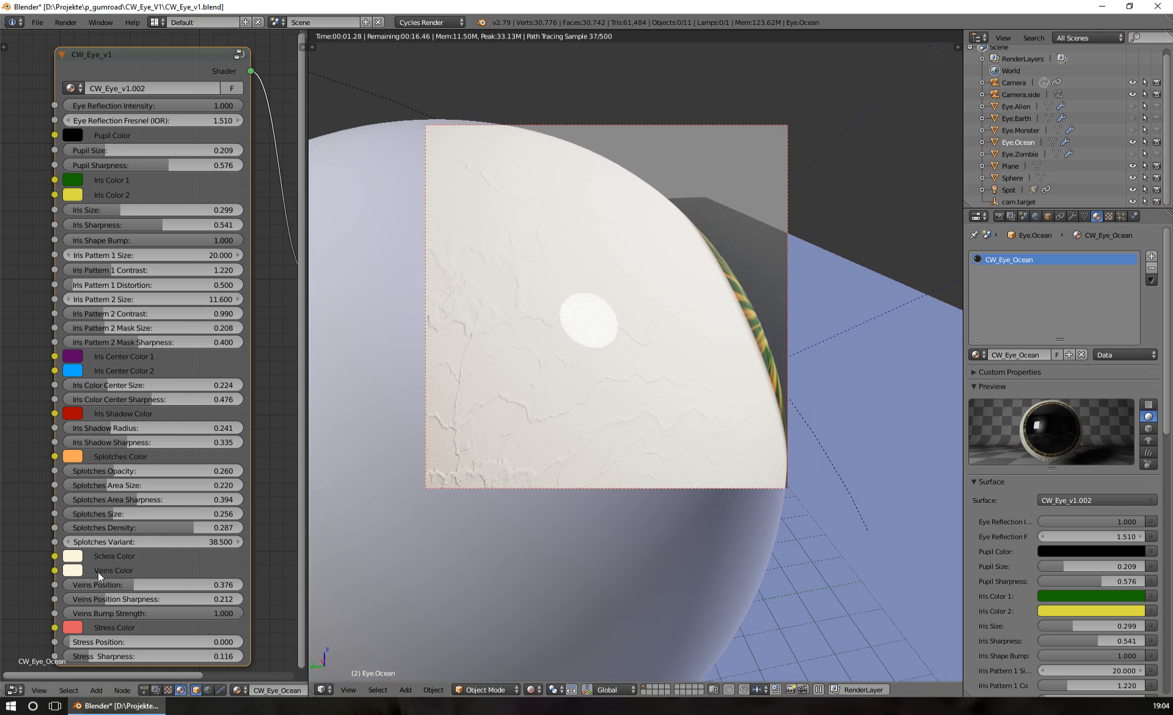
Change the Veins Color to light pink and exaggerate the Veins Bump Strength to 5.000
{"action": "left_click", "coordinate": [74, 569]}
{"action": "left_click", "coordinate": [124, 437]}
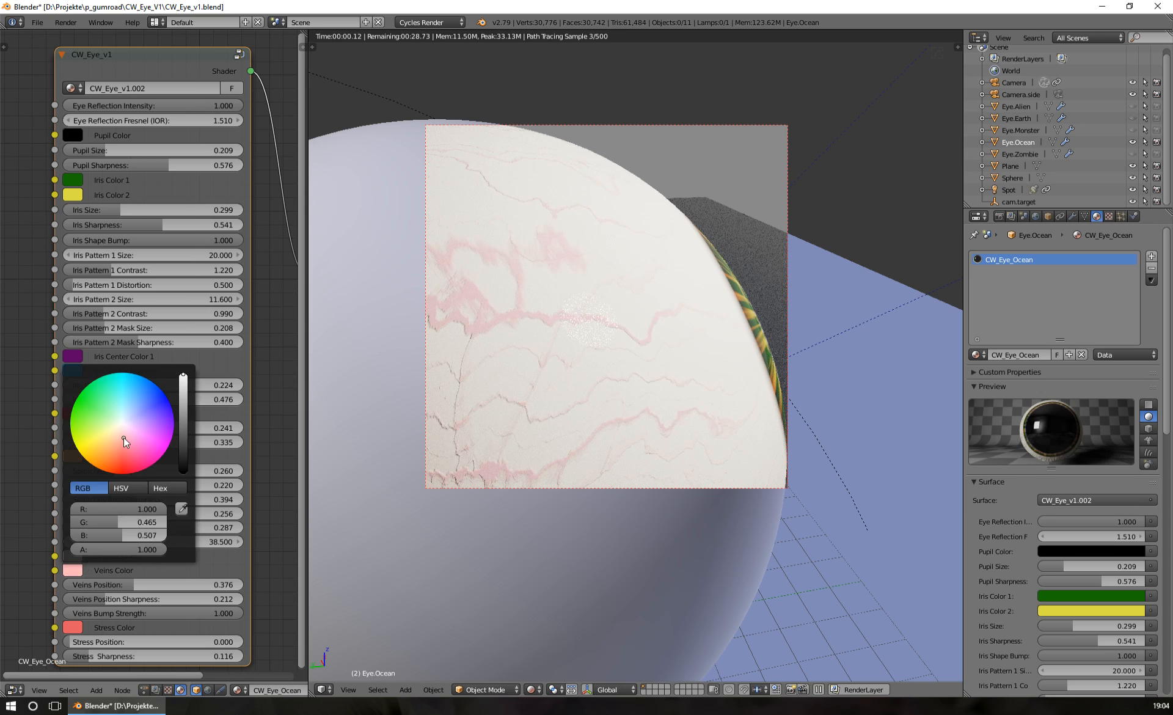
{"action": "scroll", "coordinate": [635, 360], "scroll_direction": "up", "scroll_amount": 3}
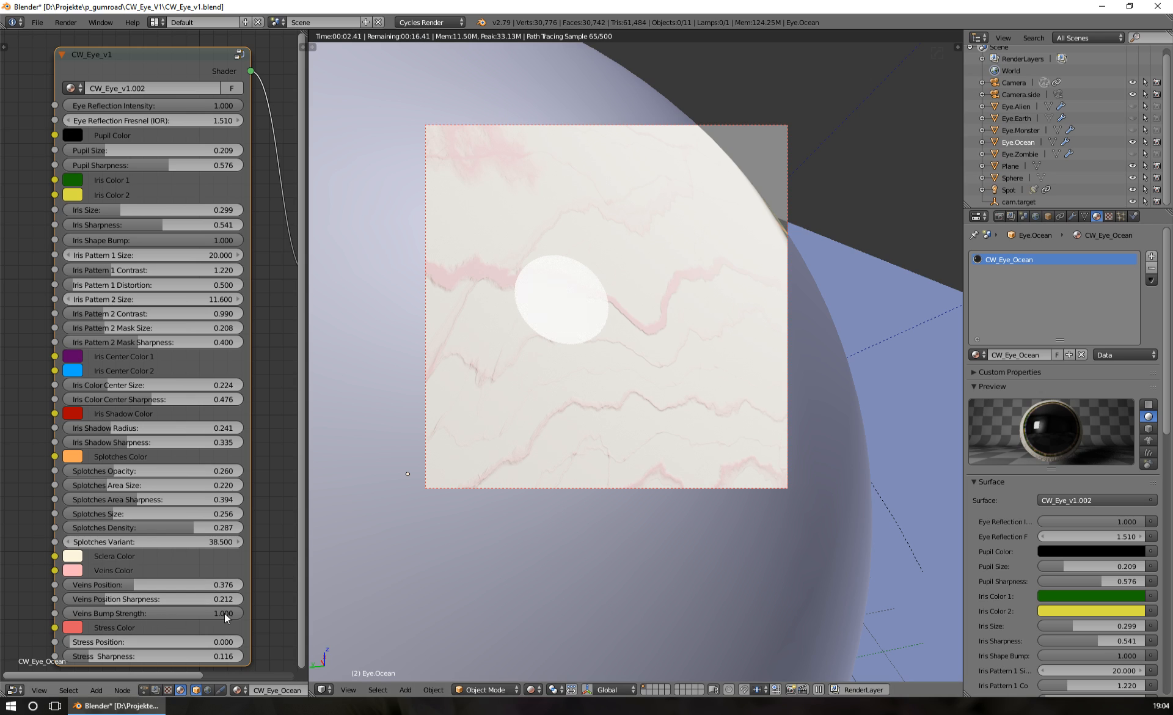
{"action": "left_click", "coordinate": [191, 612]}
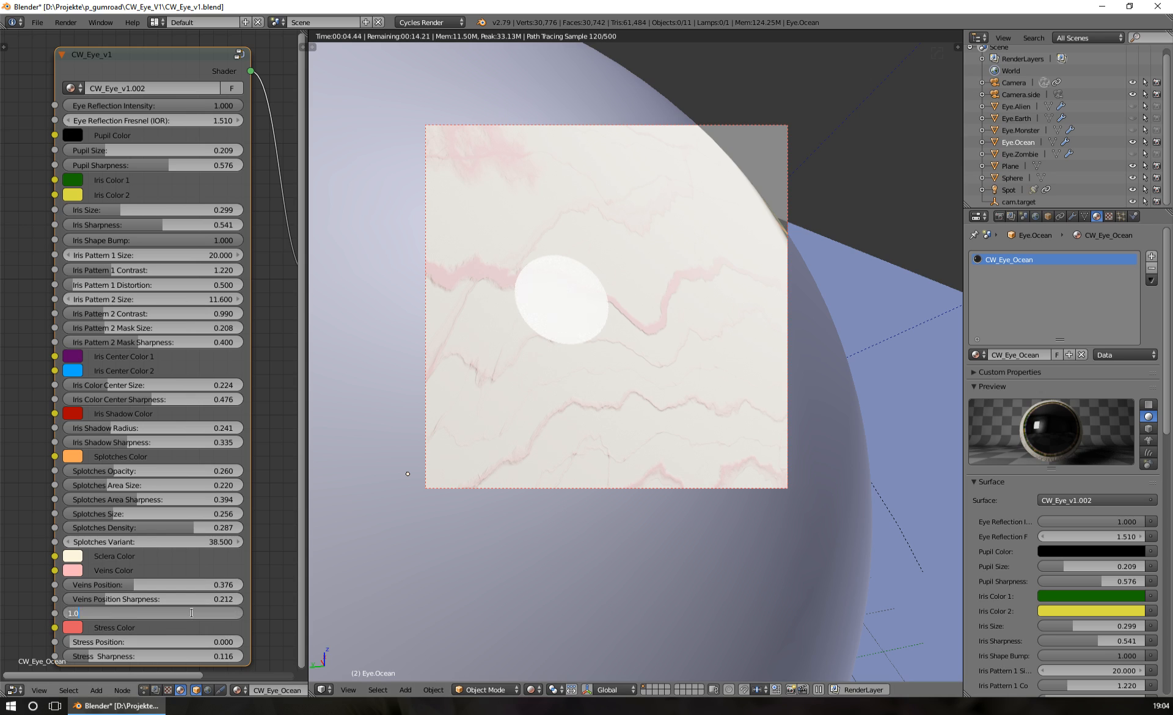
{"action": "type", "text": "5"}
{"action": "key", "text": "Return"}
{"action": "scroll", "coordinate": [610, 439], "scroll_direction": "down", "scroll_amount": 1}
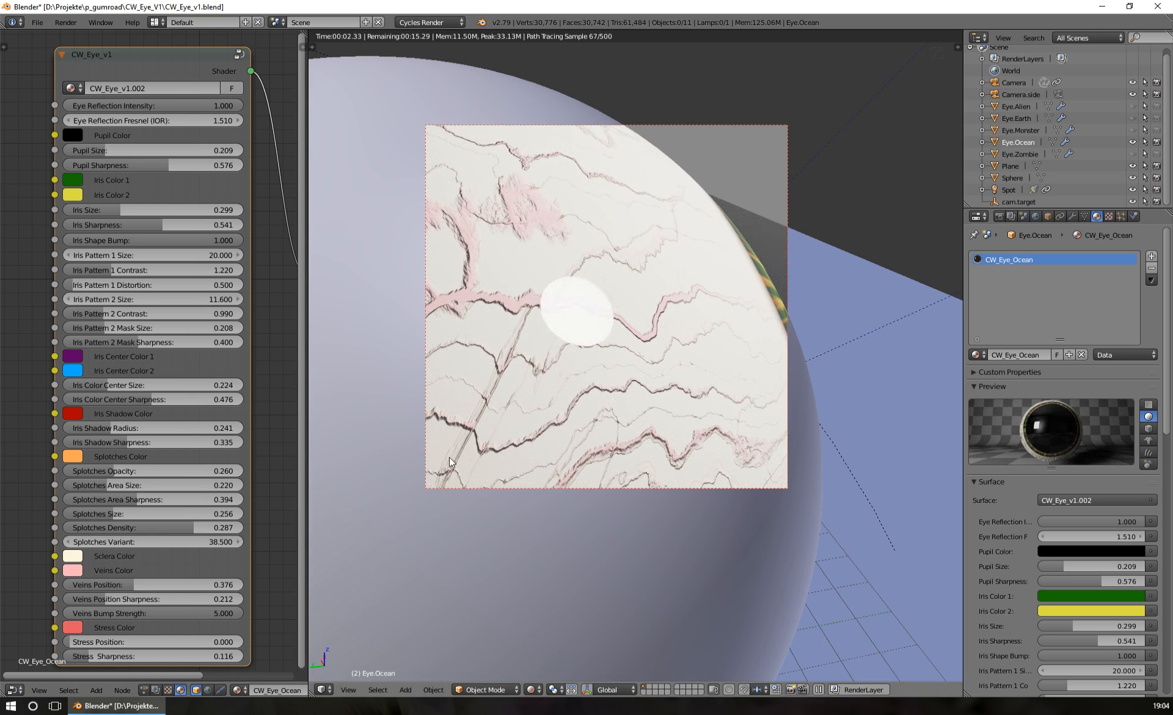
Lower the Veins Bump Strength to 1.000 for comparison, and finally set it to 0.500
{"action": "left_click", "coordinate": [205, 613]}
{"action": "type", "text": "1"}
{"action": "key", "text": "Return"}
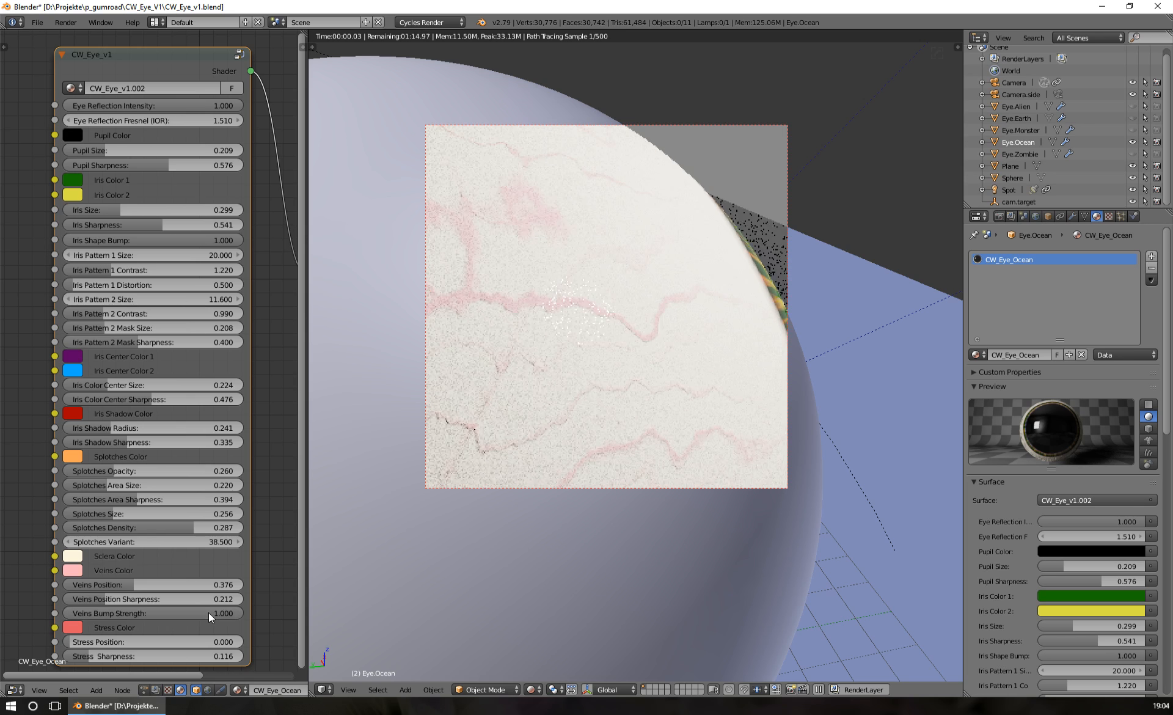
{"action": "left_click", "coordinate": [196, 614]}
{"action": "key", "text": "BackSpace"}
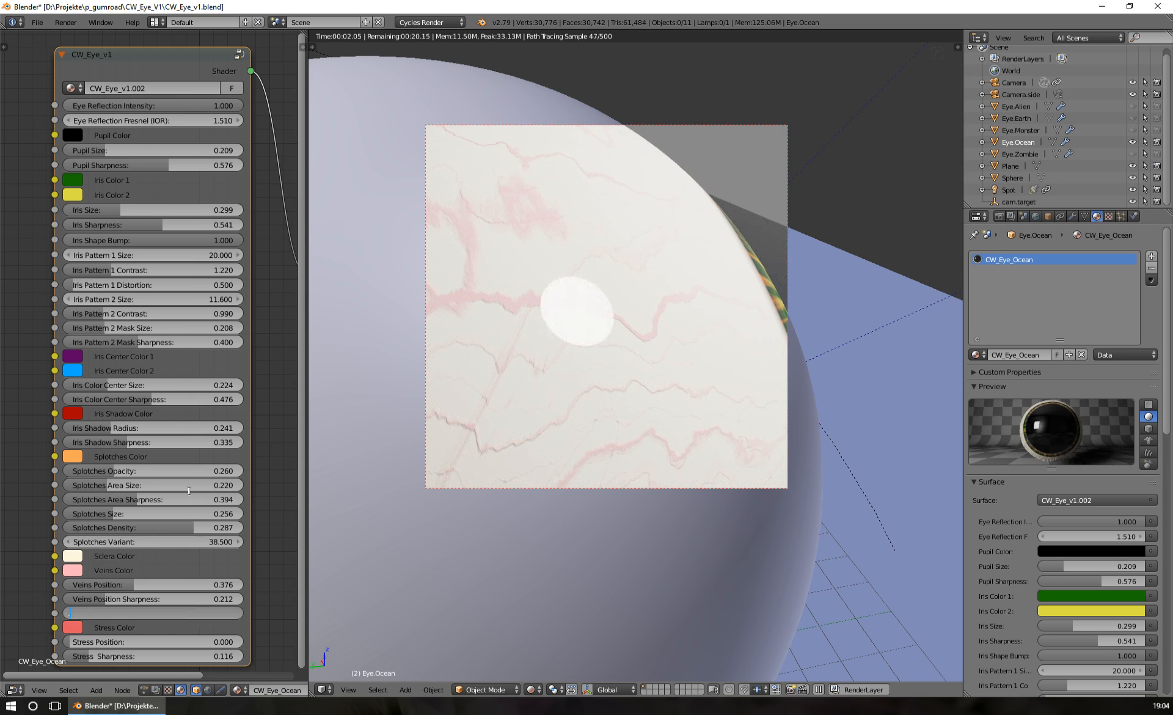
{"action": "type", "text": "0.5"}
{"action": "key", "text": "Return"}
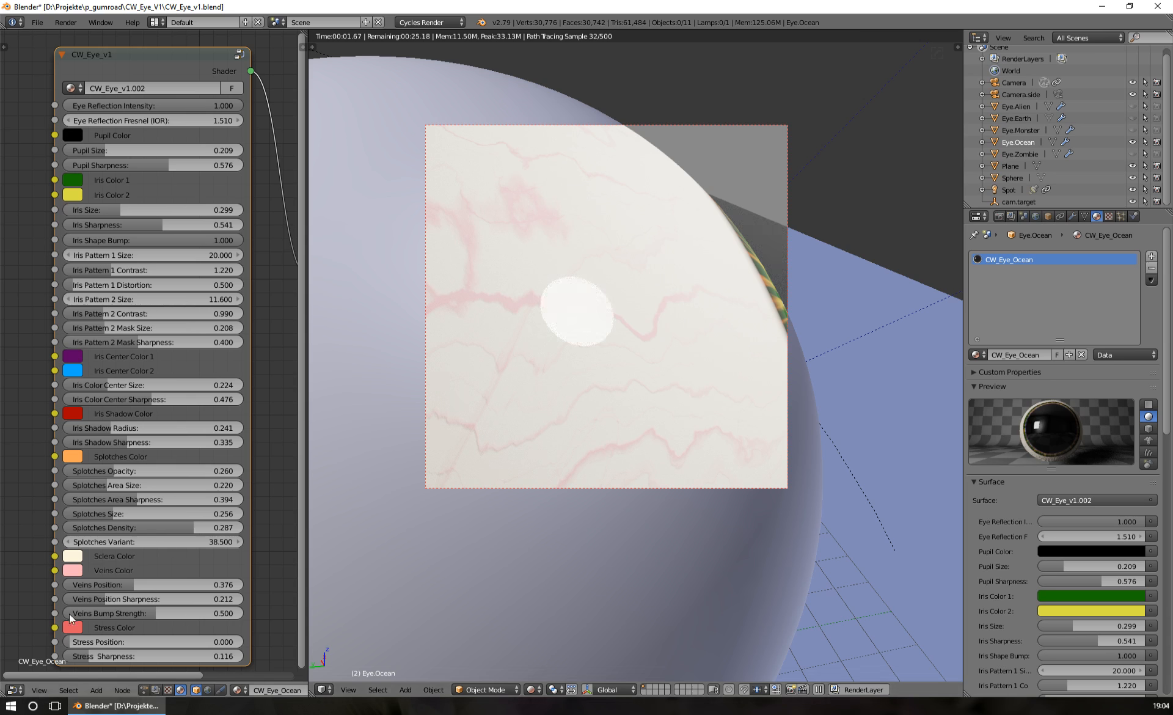
Copy the Stress Color onto the Veins Color, inspect the veins around the eyeball and return to the camera view
{"action": "left_click_drag", "start_coordinate": [75, 604], "coordinate": [73, 571]}
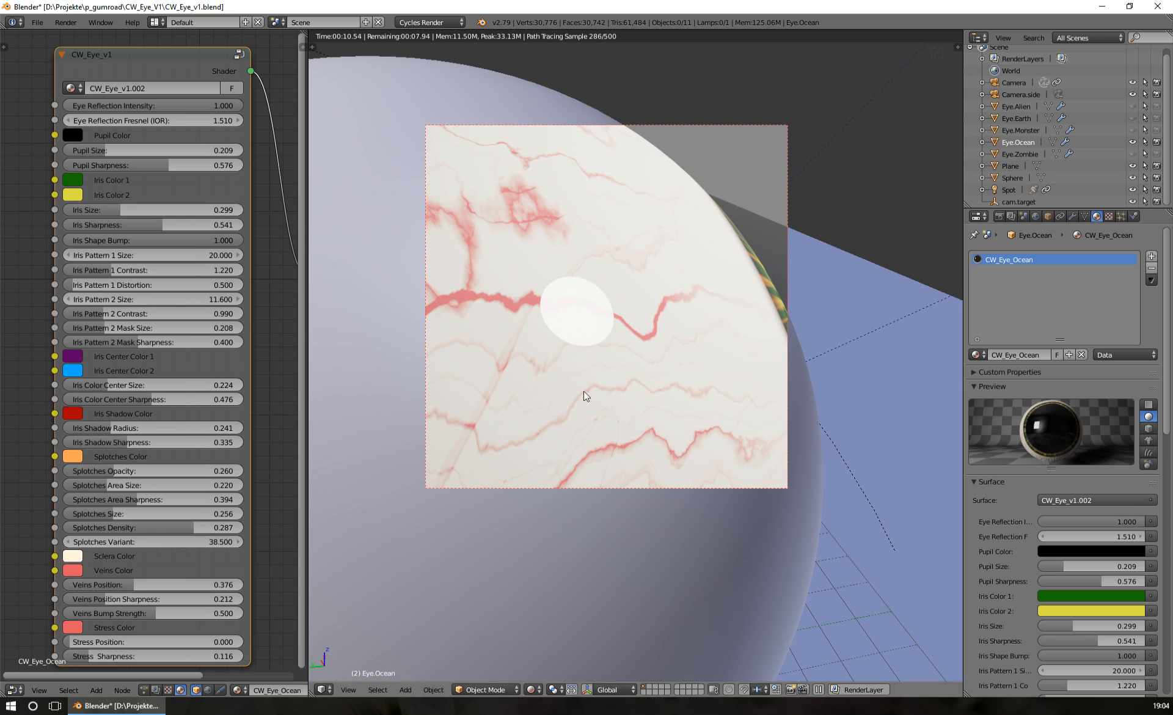
{"action": "middle_click_drag", "start_coordinate": [708, 258], "coordinate": [665, 284]}
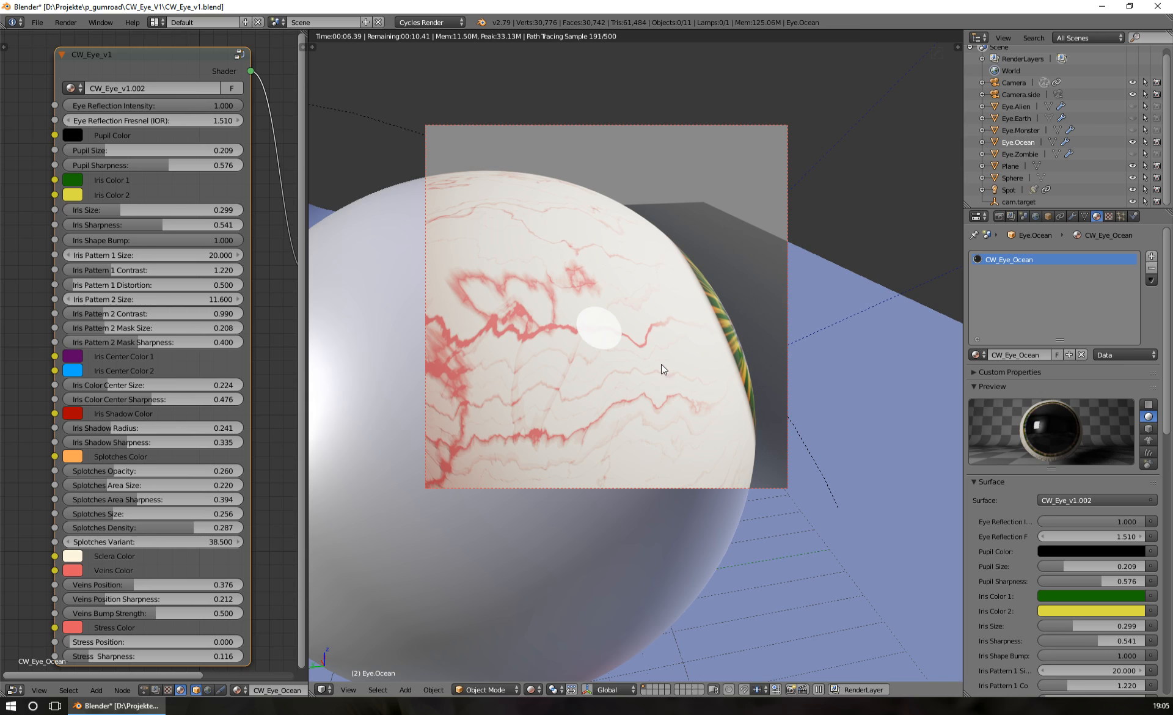
{"action": "middle_click_drag", "start_coordinate": [663, 369], "coordinate": [580, 377]}
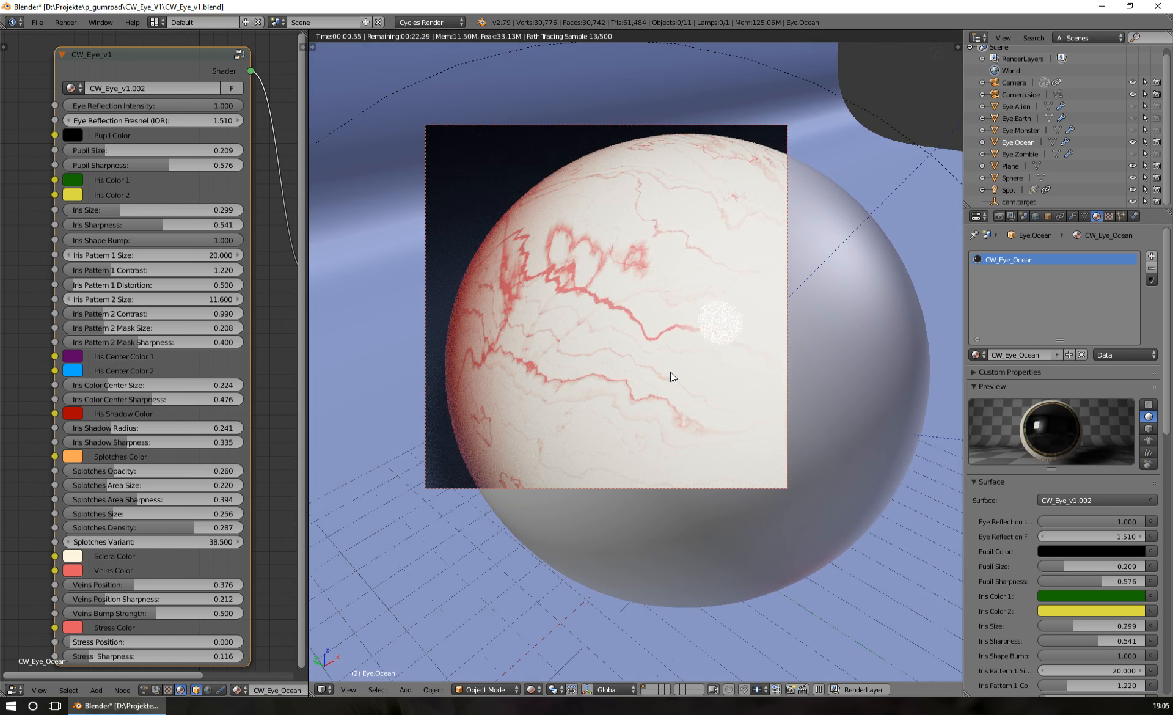
{"action": "key", "text": "KP_0"}
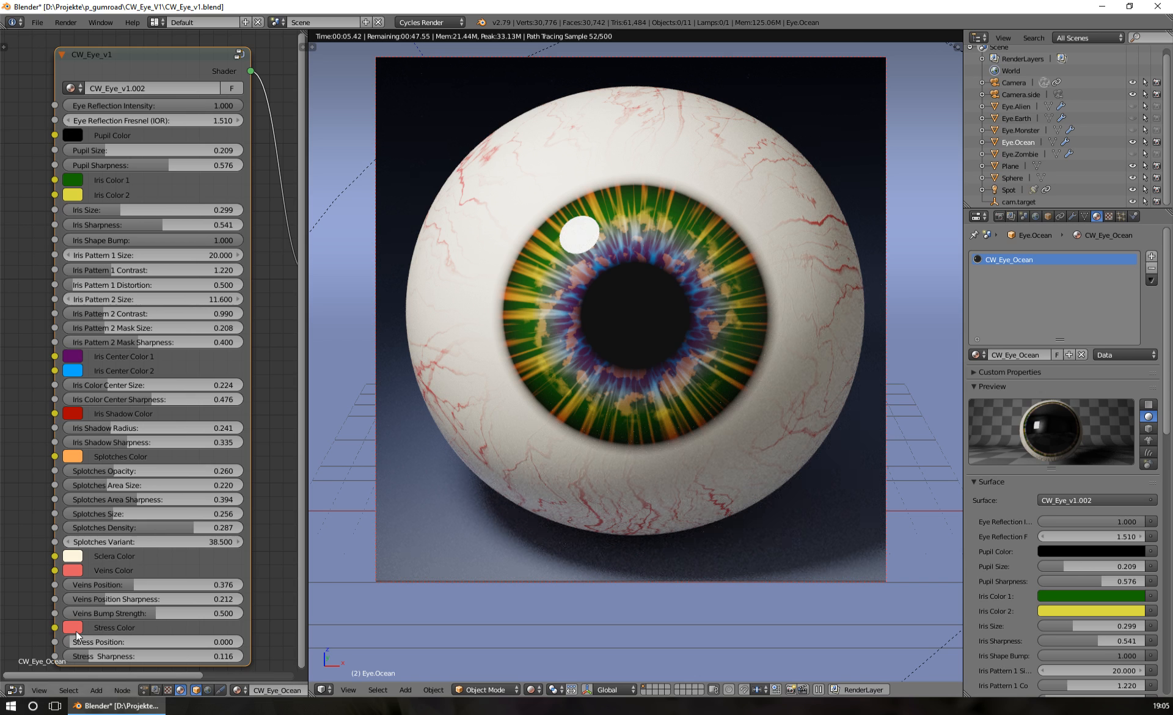
Raise the Stress Position to 0.888 and change the Veins Color to dark gray, finally to dark purple
{"action": "left_click_drag", "start_coordinate": [69, 643], "coordinate": [222, 643]}
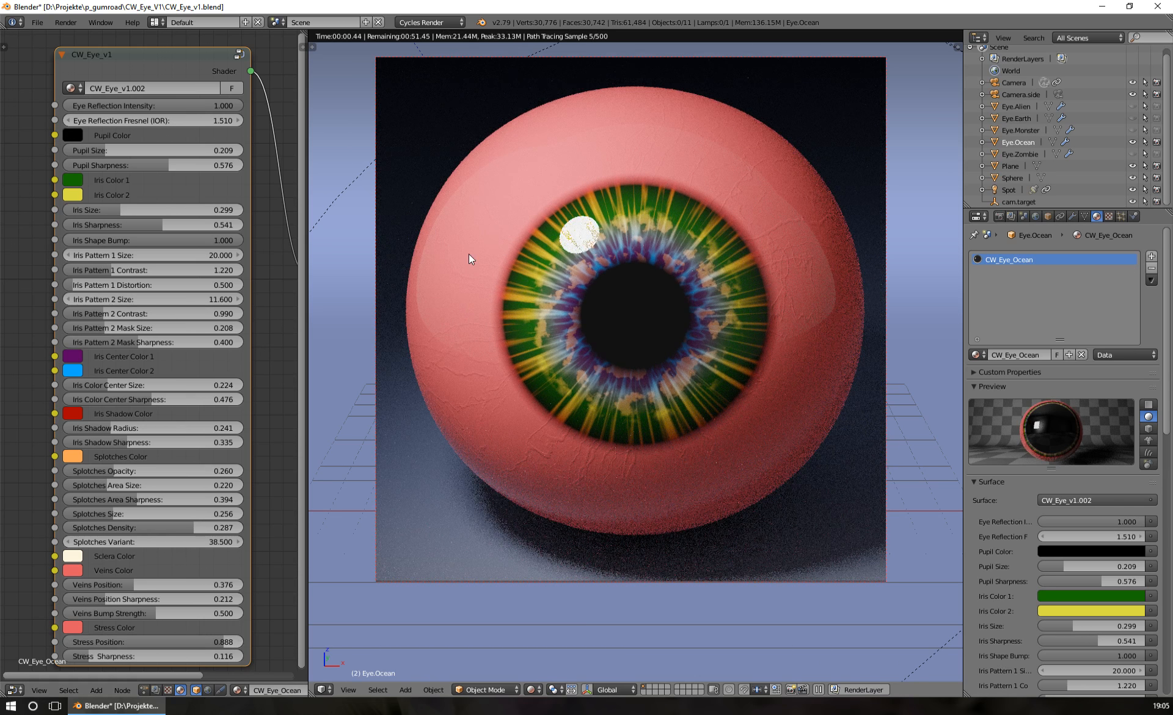
{"action": "left_click", "coordinate": [78, 571]}
{"action": "left_click_drag", "start_coordinate": [182, 383], "coordinate": [182, 434]}
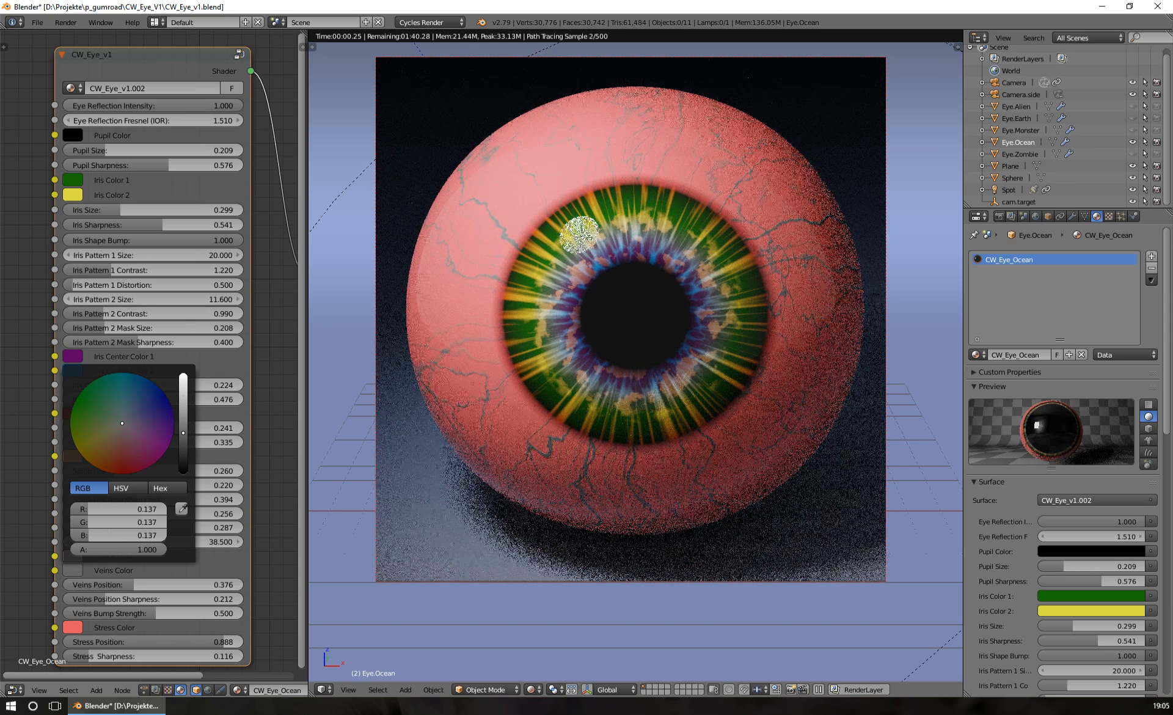
{"action": "left_click", "coordinate": [74, 571]}
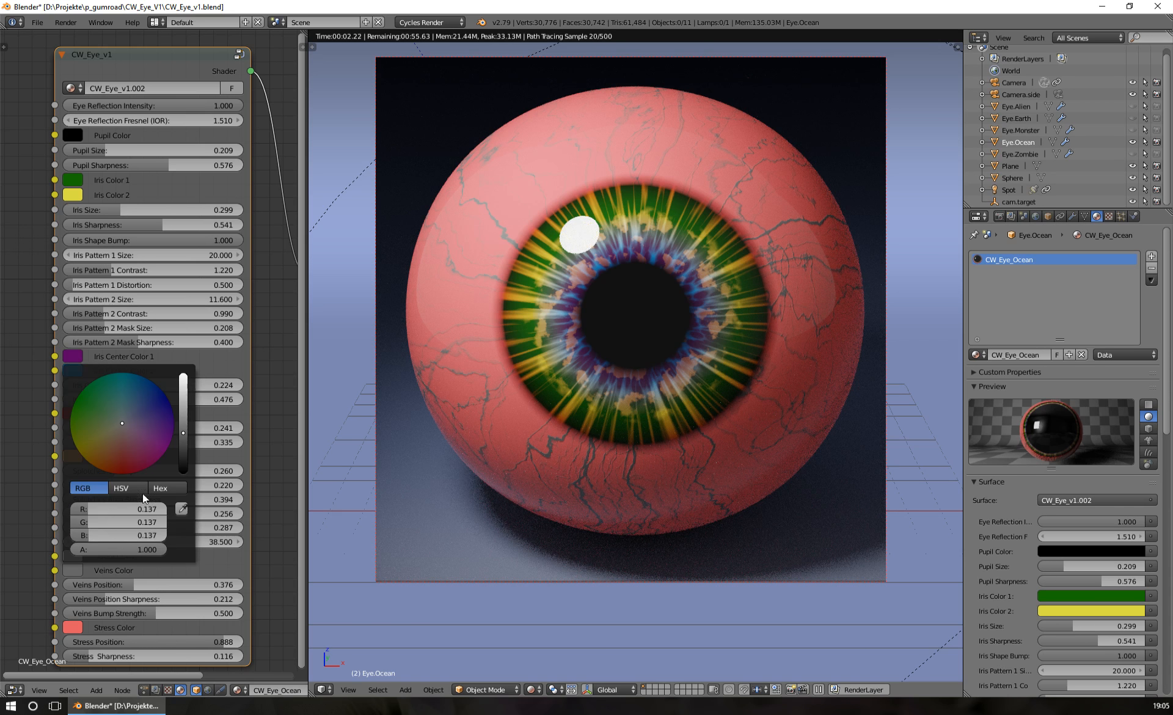
{"action": "left_click_drag", "start_coordinate": [122, 423], "coordinate": [156, 452]}
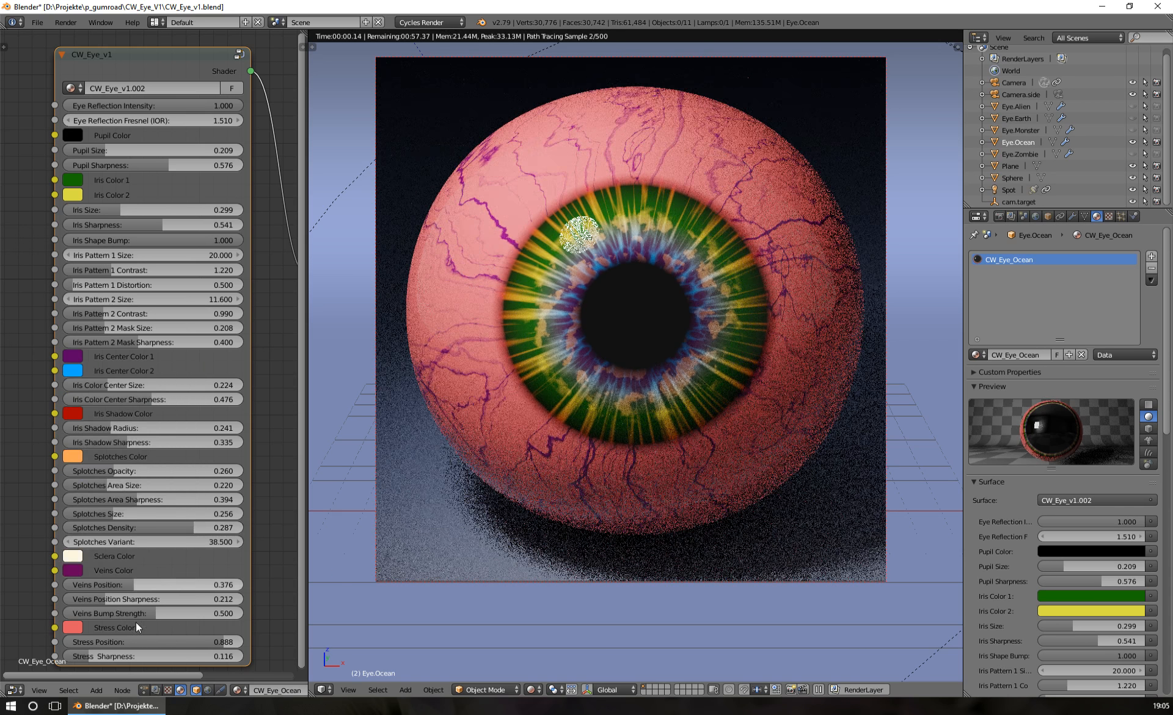
Lower the Stress Position to 0.472 to pull the stress color back from the front of the eyeball
{"action": "left_click_drag", "start_coordinate": [141, 600], "coordinate": [166, 600]}
{"action": "key", "text": "Escape"}
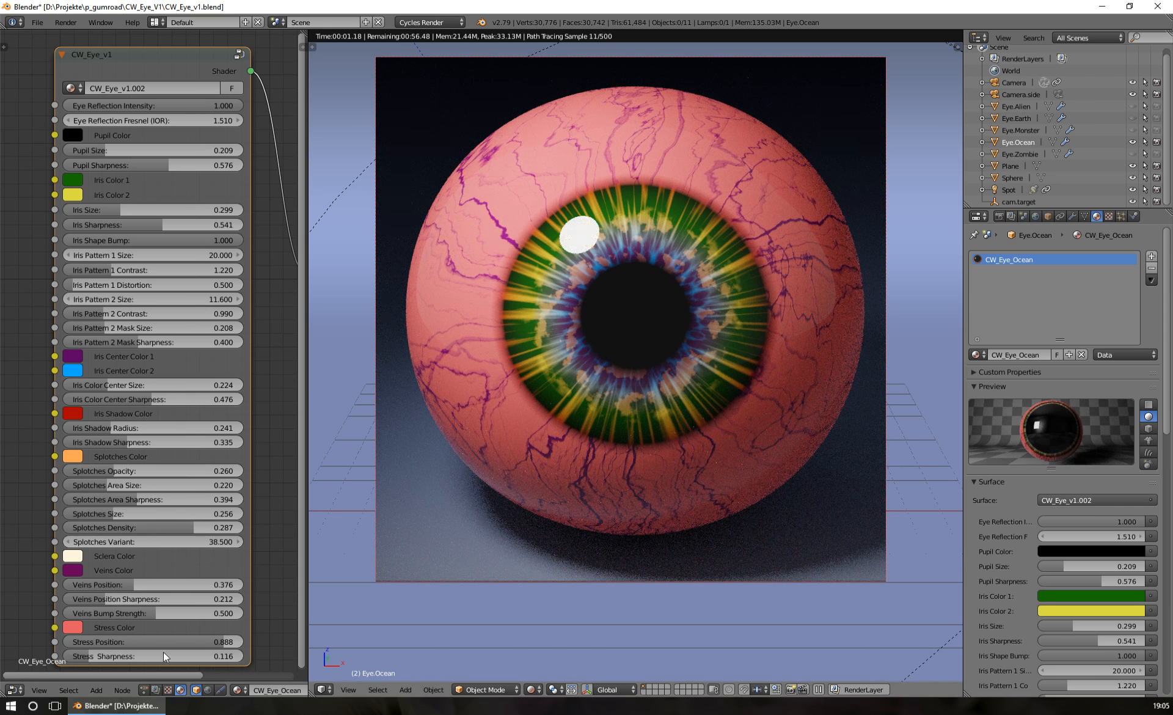
{"action": "left_click_drag", "start_coordinate": [220, 641], "coordinate": [151, 640]}
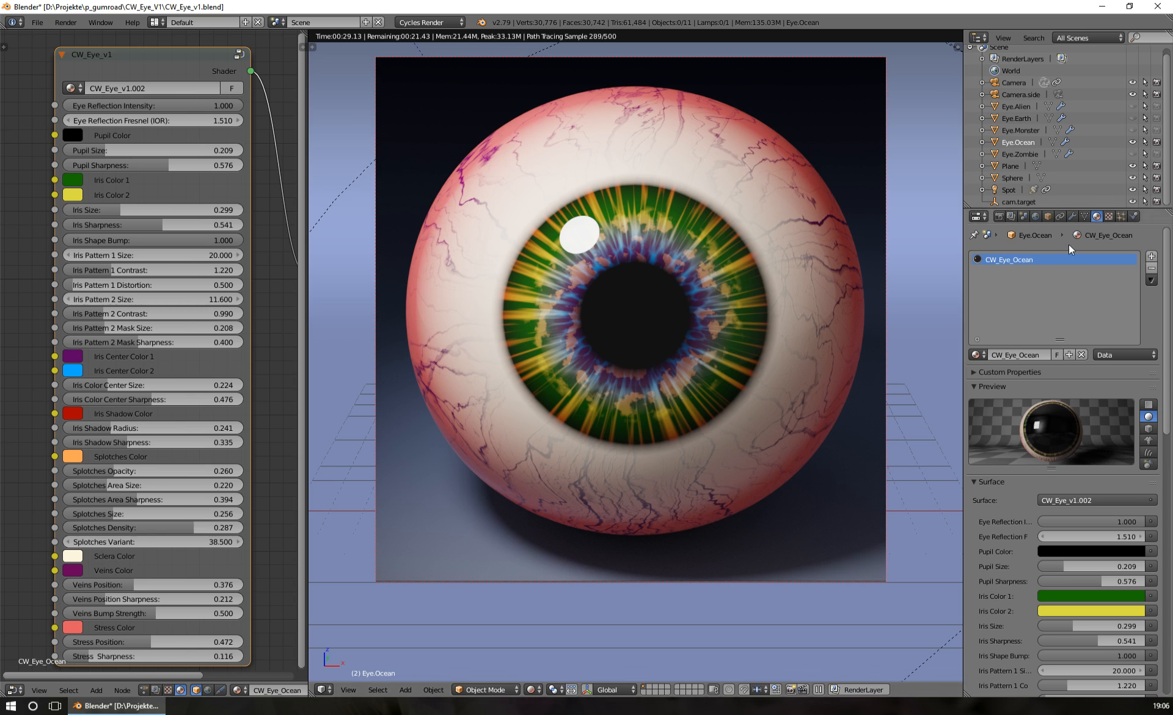
Select Eye.Earth, hide Eye.Ocean and show Eye.Earth in the rendered view instead
{"action": "left_click", "coordinate": [1025, 120]}
{"action": "left_click", "coordinate": [1132, 141]}
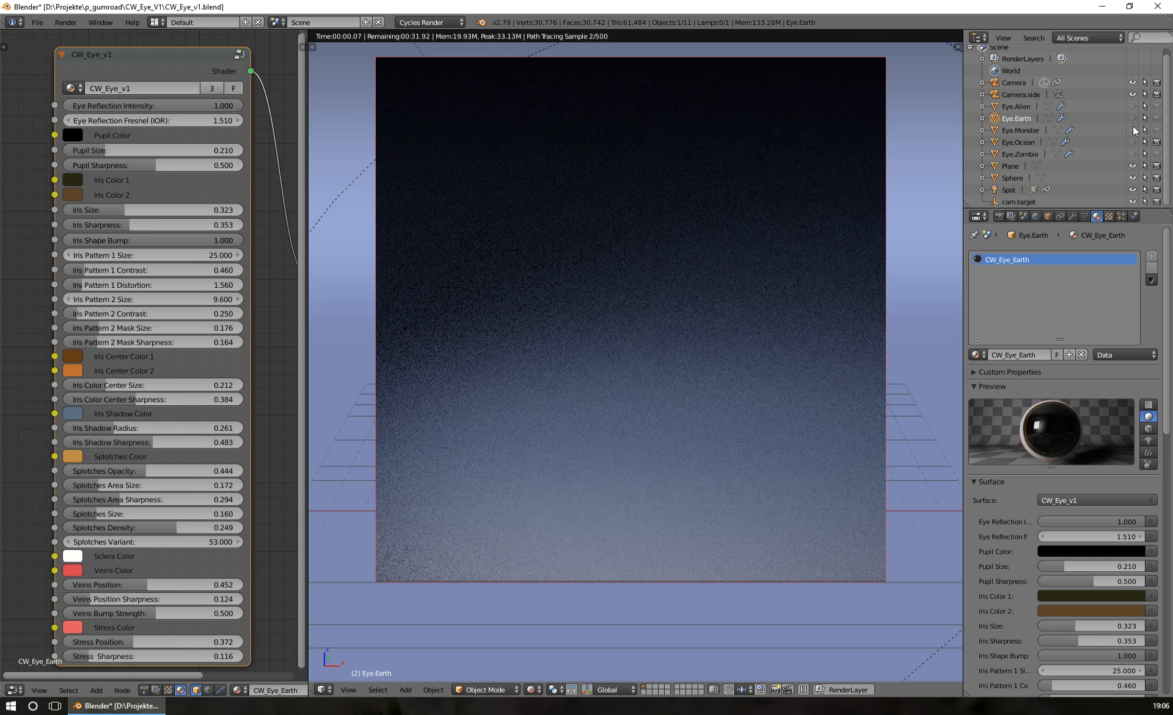
{"action": "left_click", "coordinate": [1133, 119]}
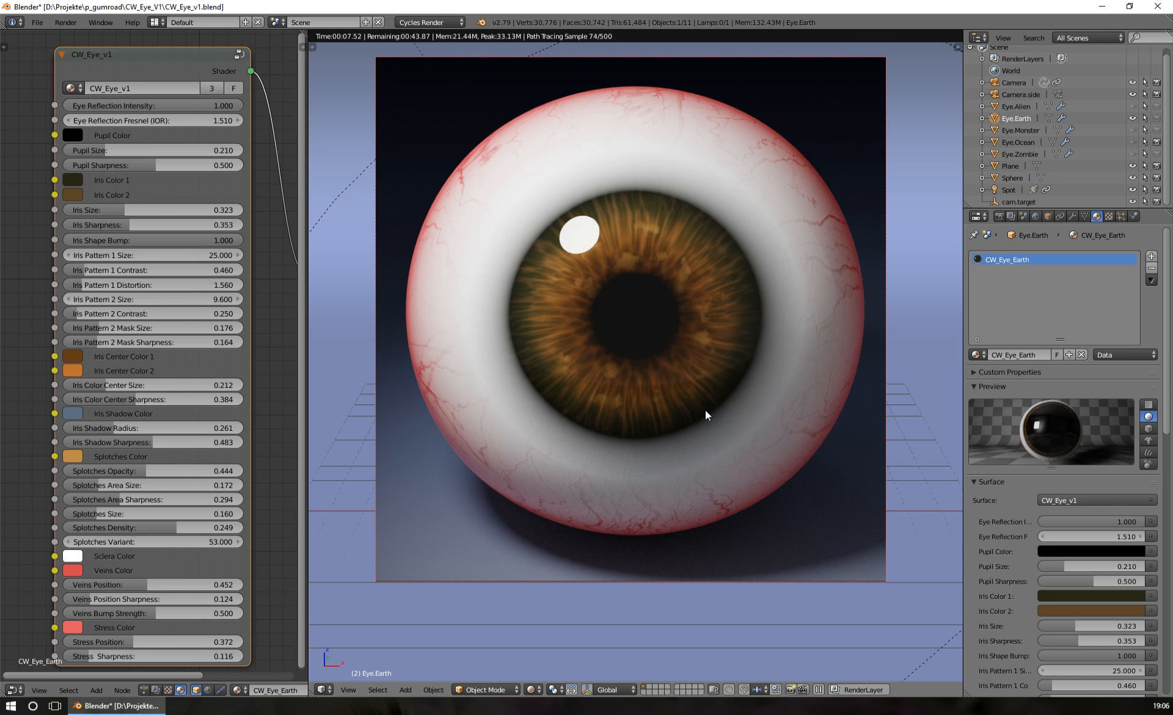
Hide Eye.Earth and show Eye.Zombie in the rendered view
{"action": "left_click", "coordinate": [1132, 117]}
{"action": "left_click", "coordinate": [1132, 154]}
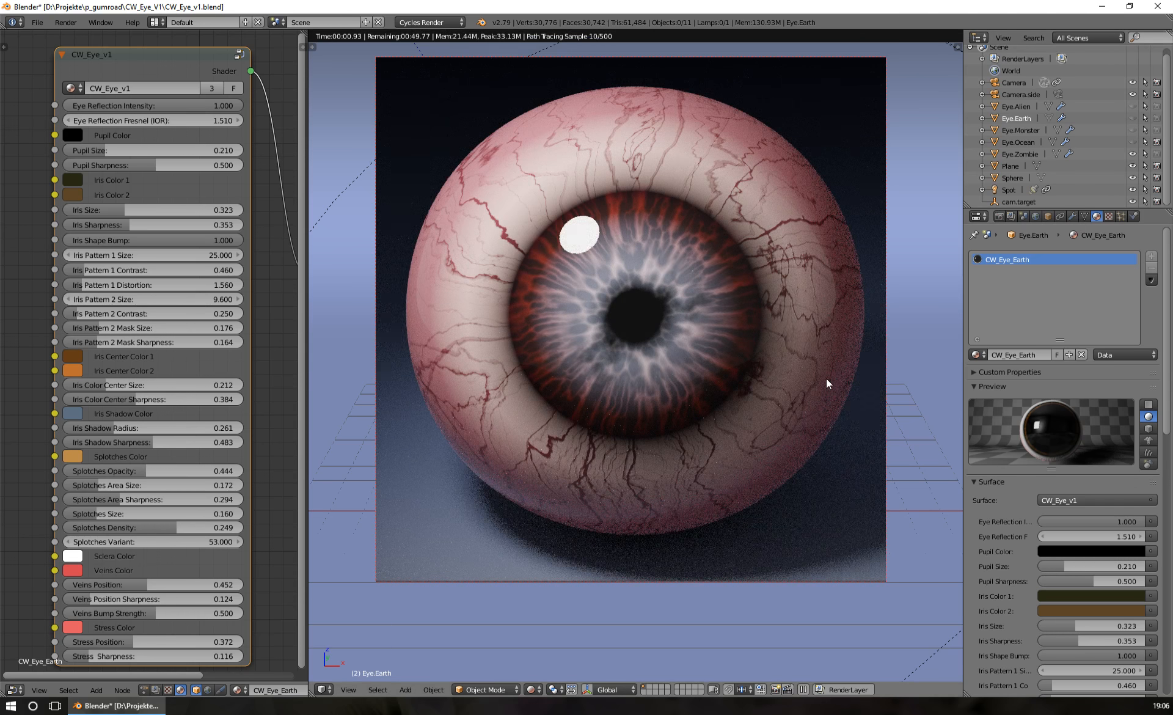